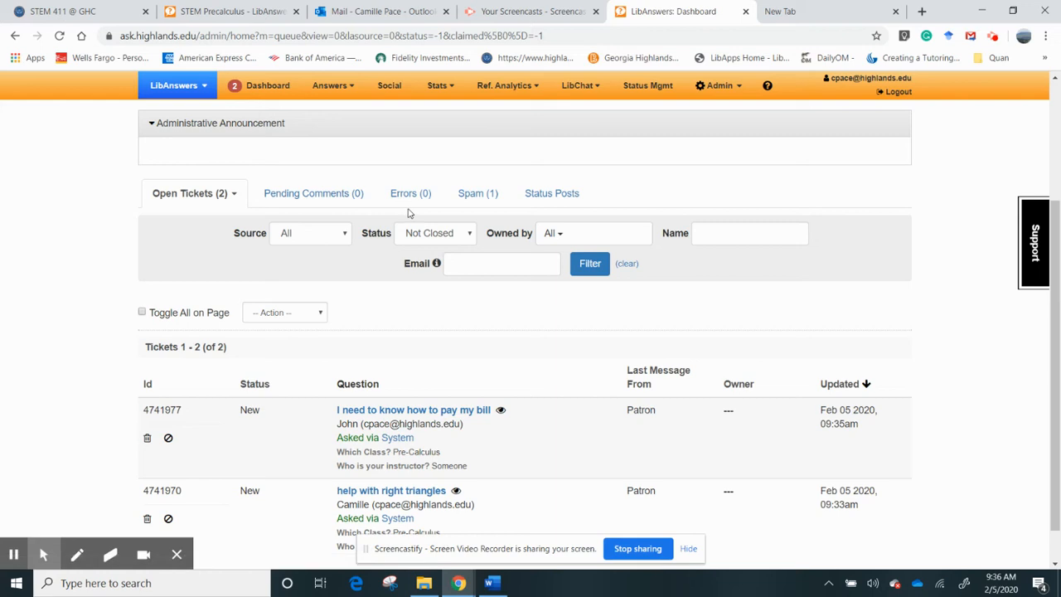
- Restore the test-date question from Spam as a ticket and list the open tickets
left_click(473, 202)
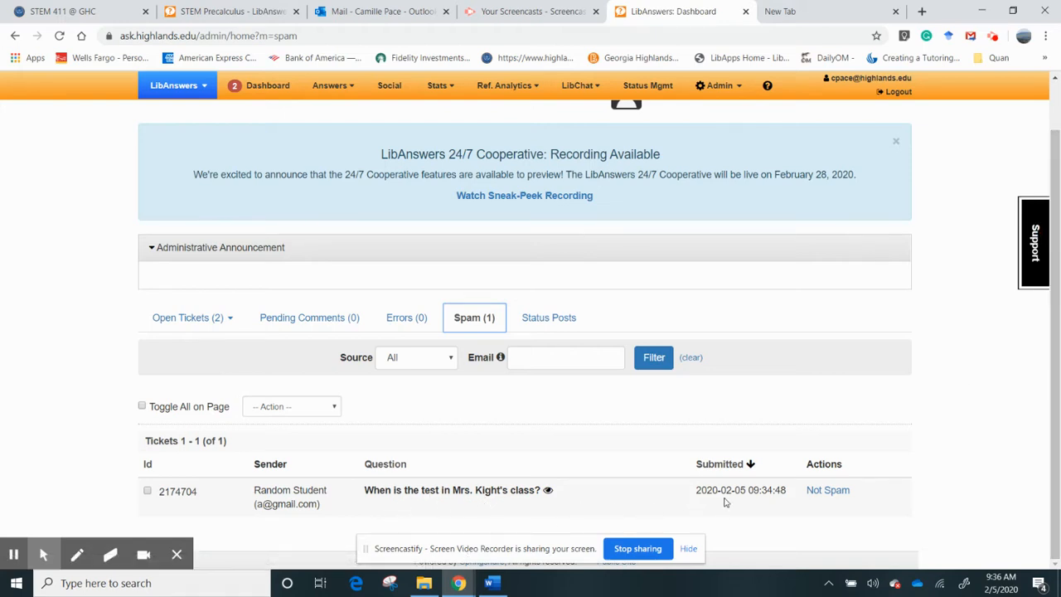
left_click(830, 489)
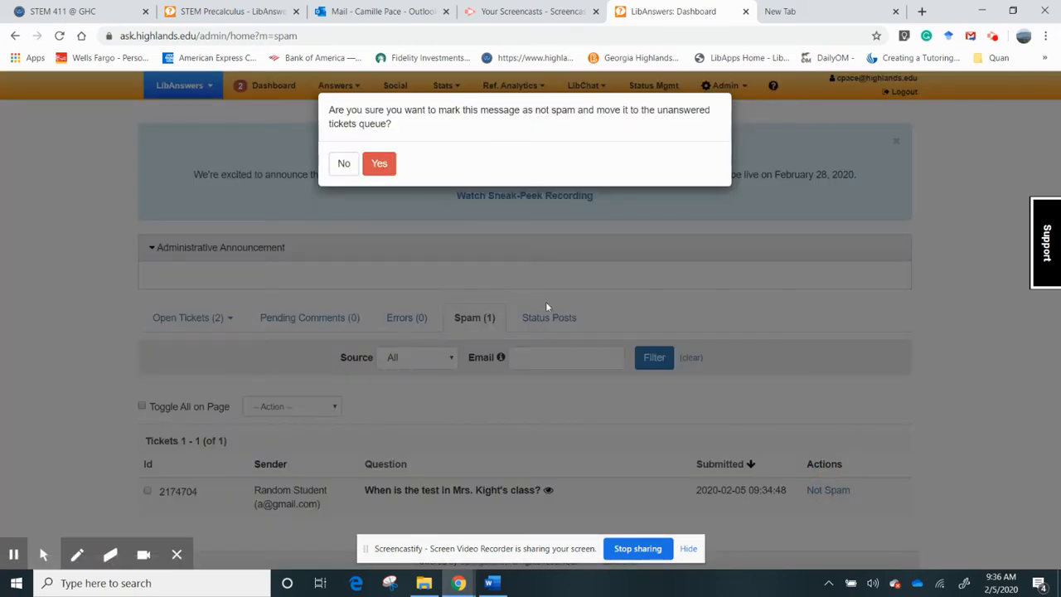
left_click(381, 166)
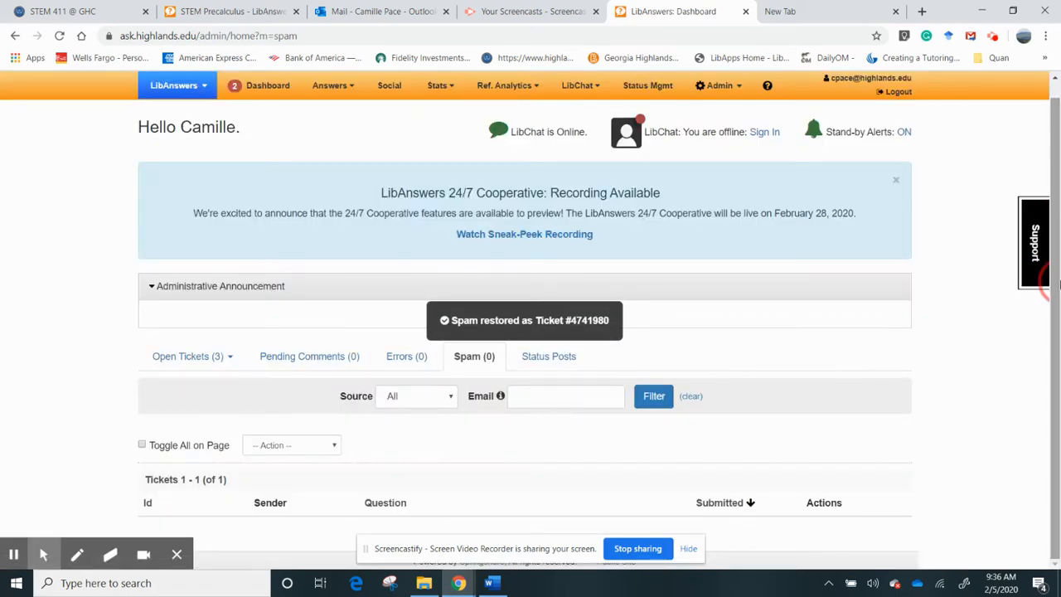
left_click(172, 358)
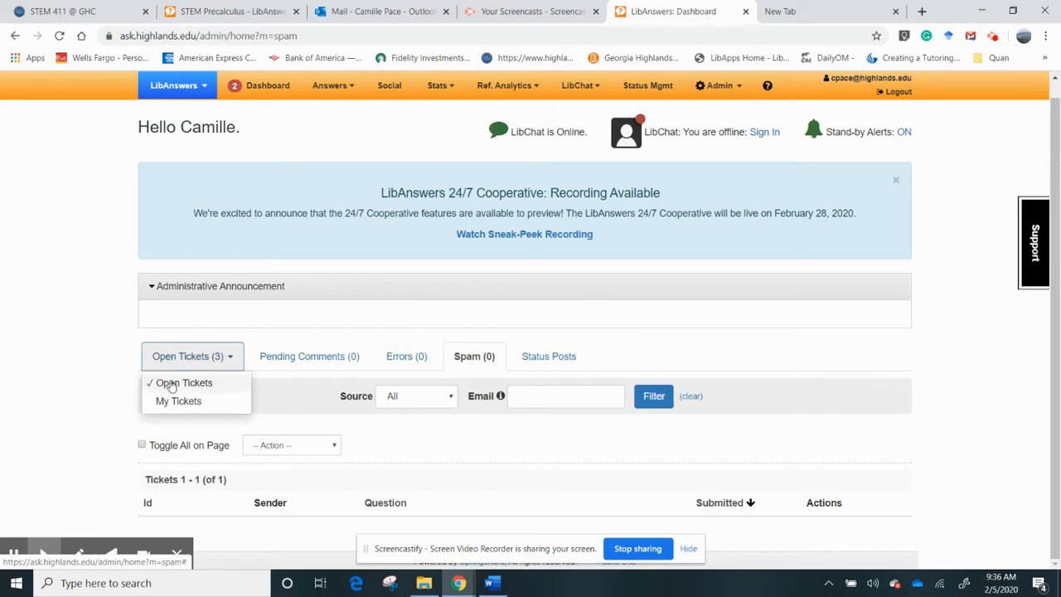
left_click(169, 380)
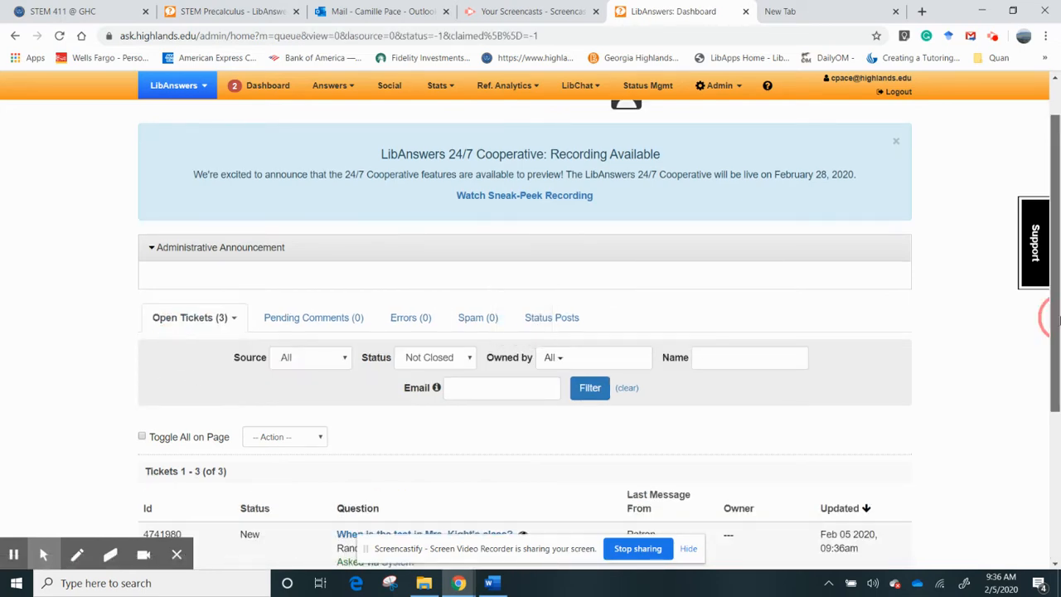
left_click_drag(1058, 325, 1058, 406)
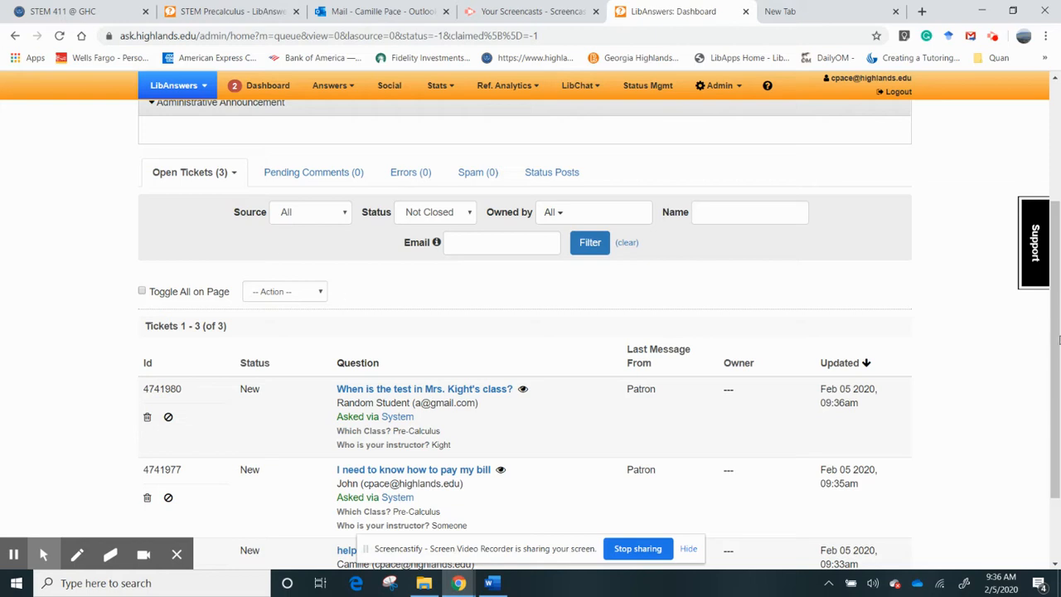
left_click_drag(1058, 336, 1057, 397)
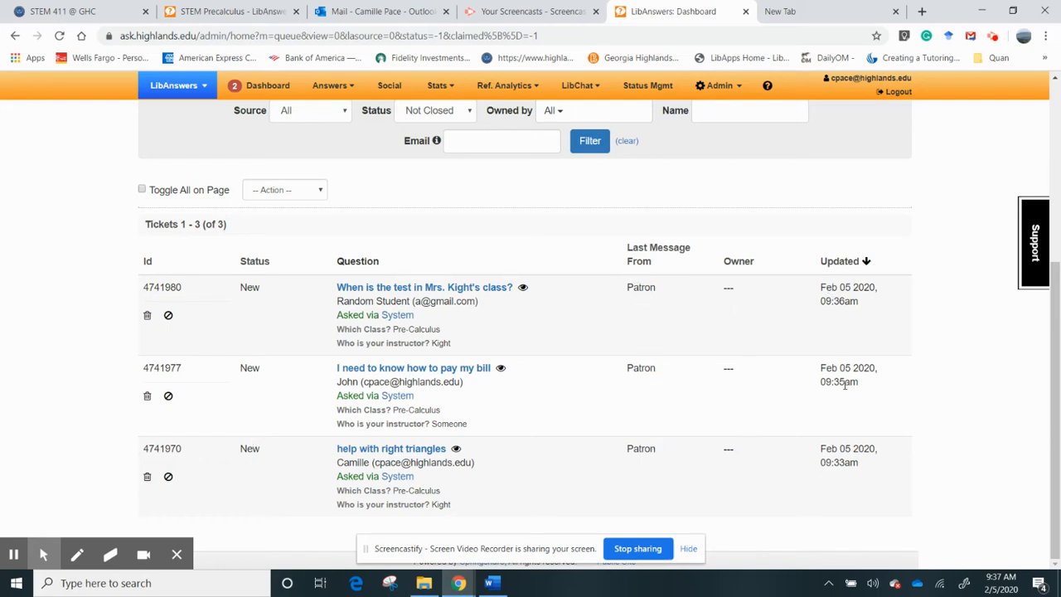
- Open and claim the restored test-date ticket
left_click(475, 290)
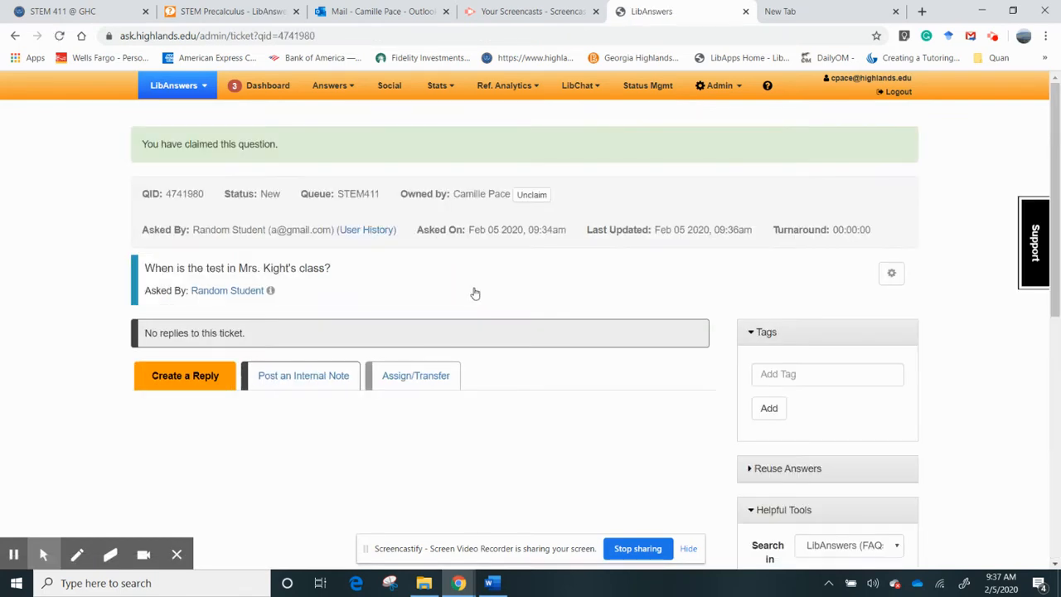
scroll(1058, 269, "down", 1)
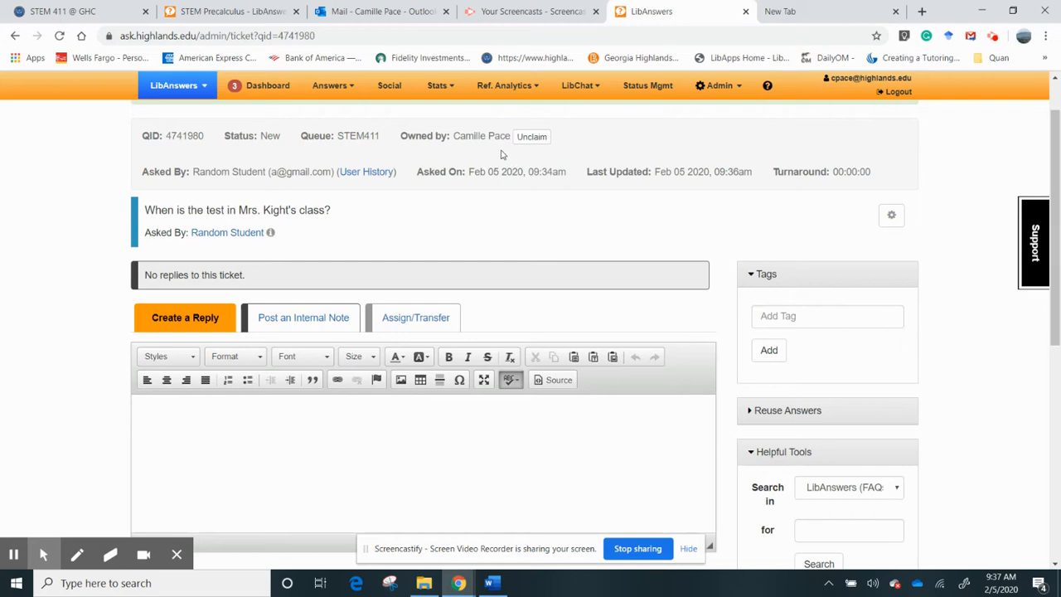
left_click(1057, 270)
left_click_drag(1057, 269, 1057, 311)
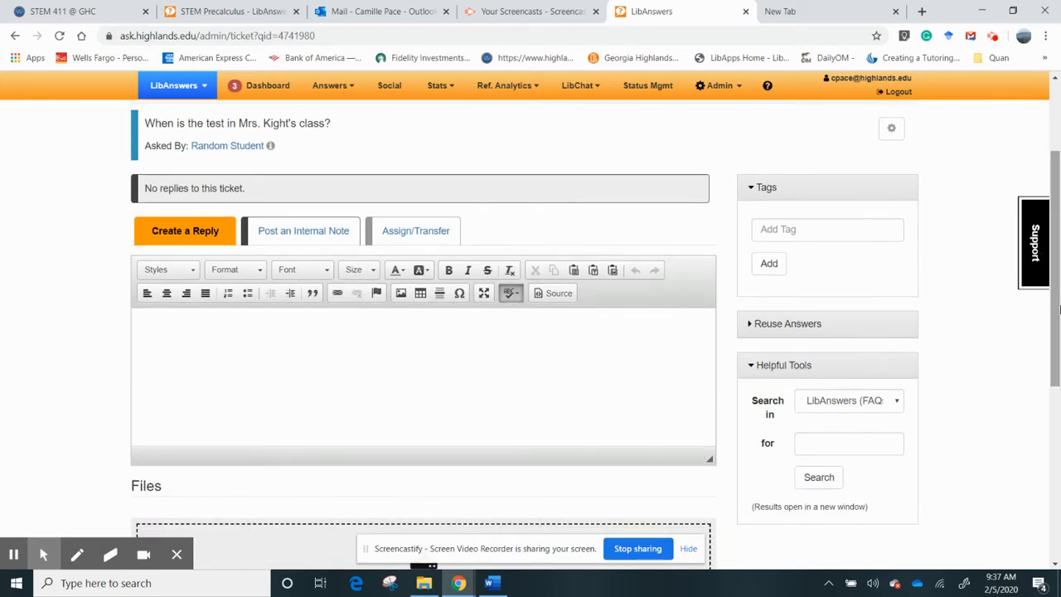
- Draft a reply telling the student to ask the instructor about the exam date or check the syllabus
left_click(514, 329)
type("Dea")
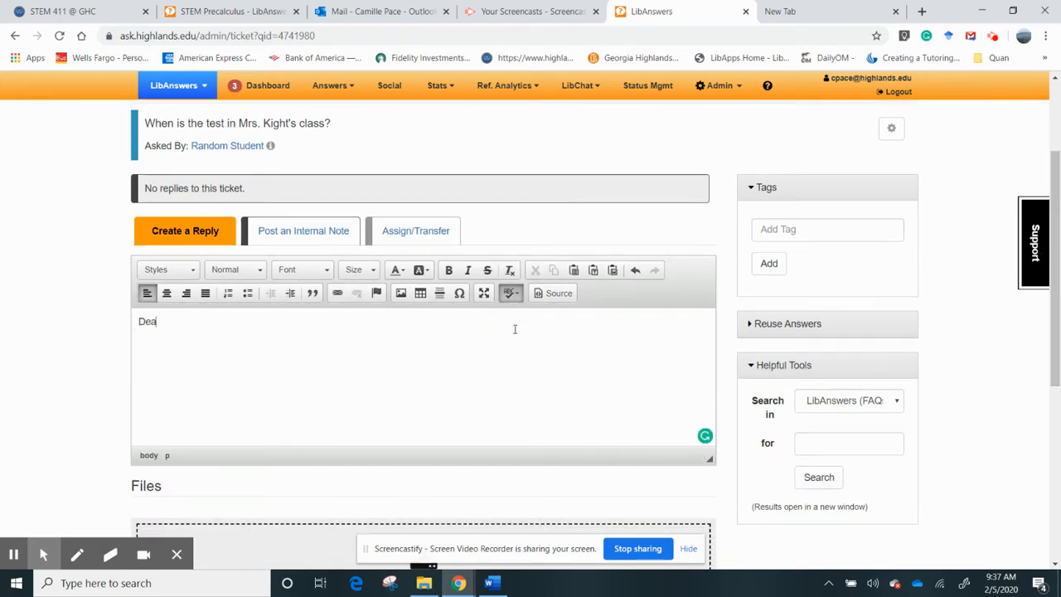
type("r Random Student, ")
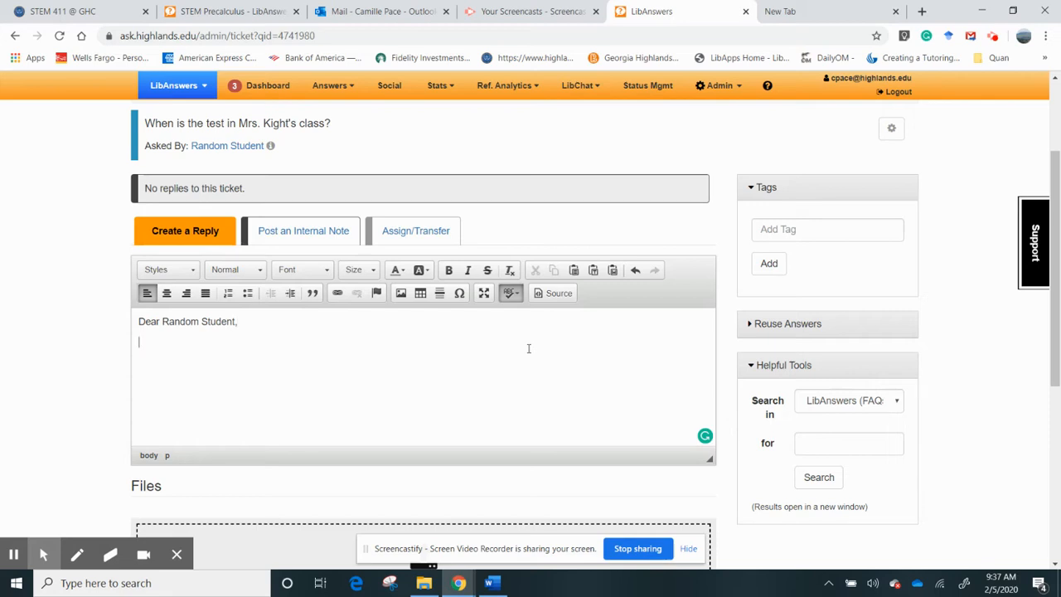
type("Please check with Mrs. Kight ab")
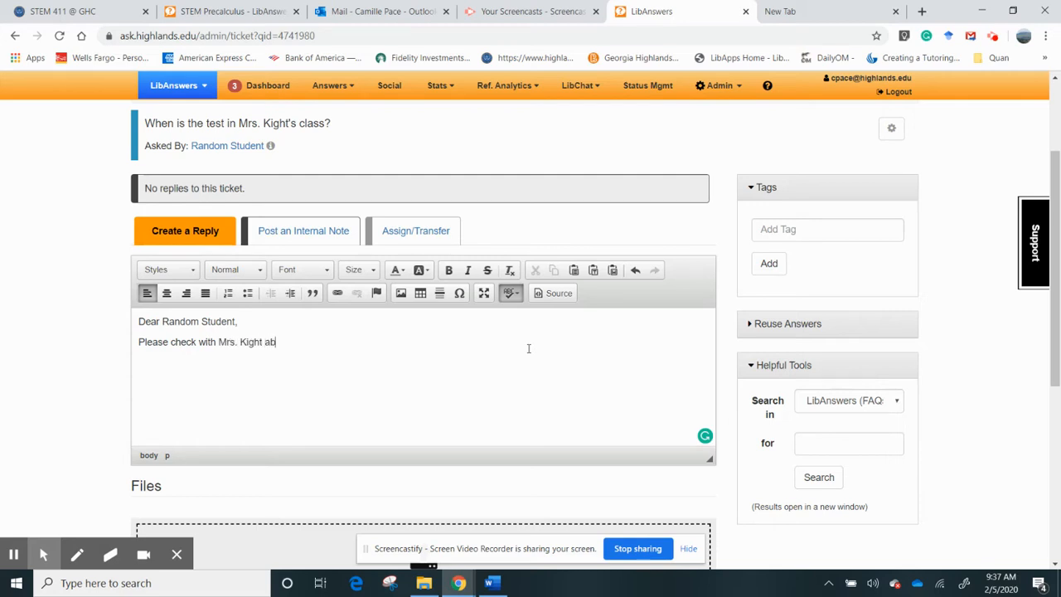
type("out your")
key("BackSpace")
key("BackSpace")
type("xam date. You can")
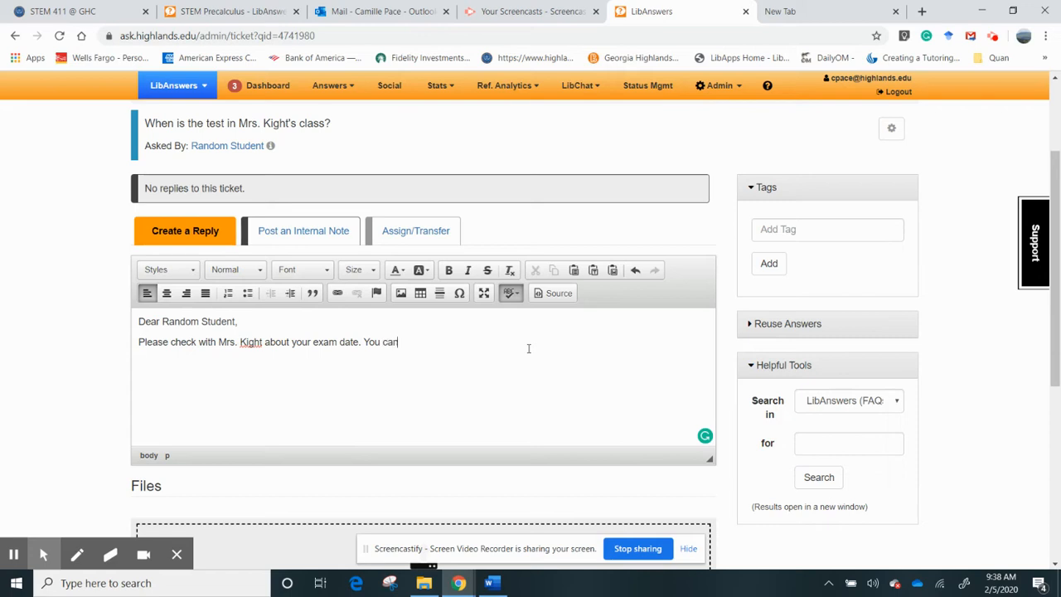
type(" also check the syllabus wi")
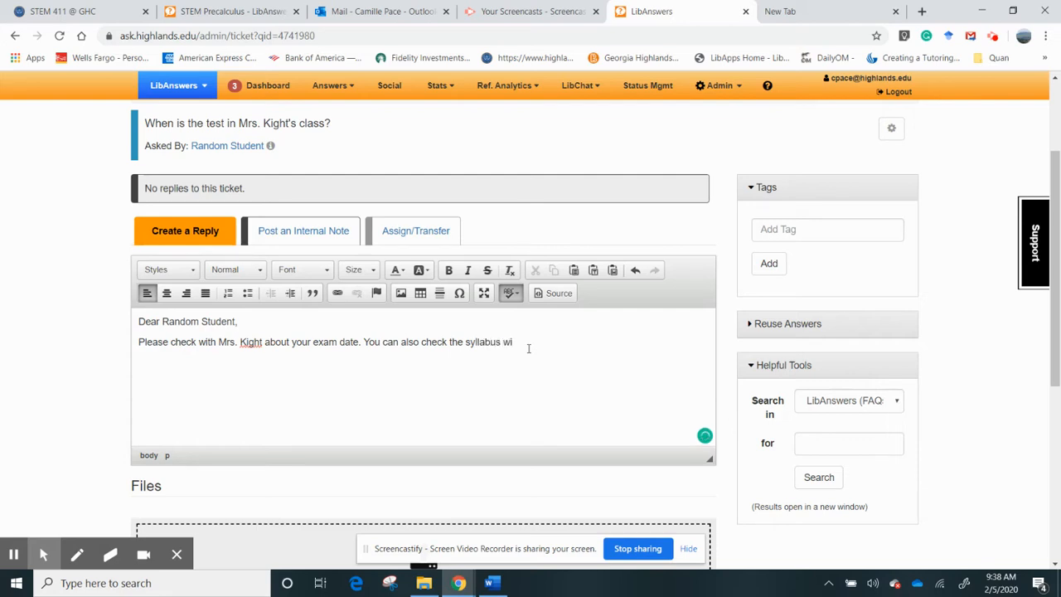
key("BackSpace")
key("BackSpace")
type("hich.might have it.")
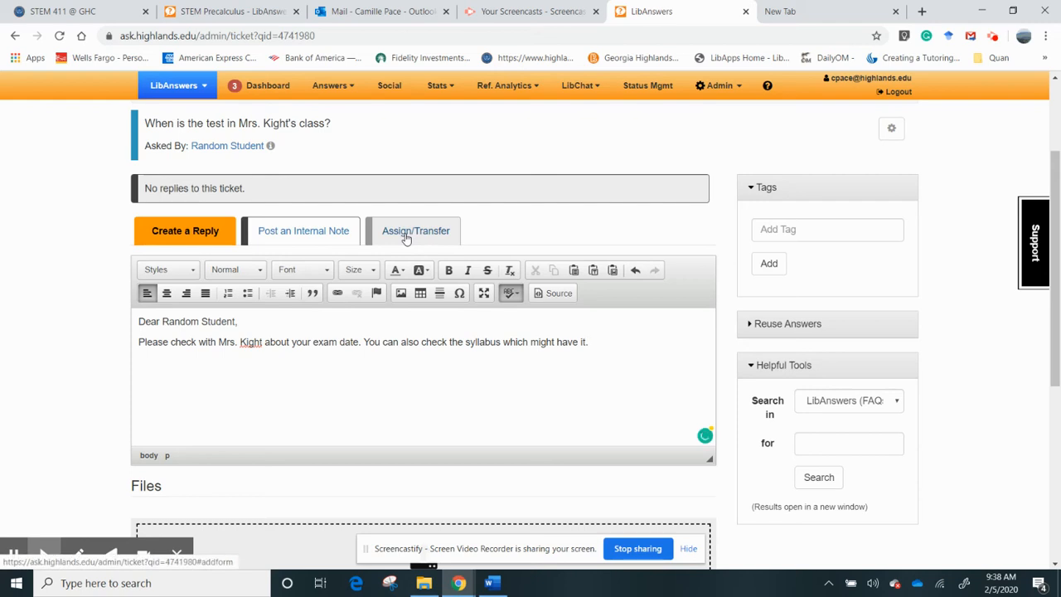
left_click(406, 235)
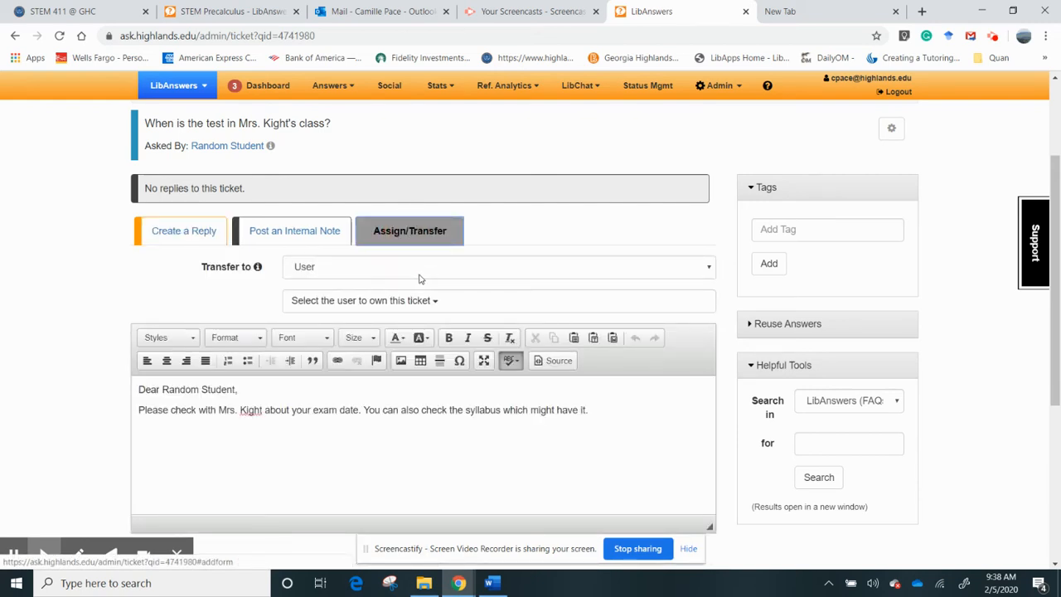
left_click(192, 231)
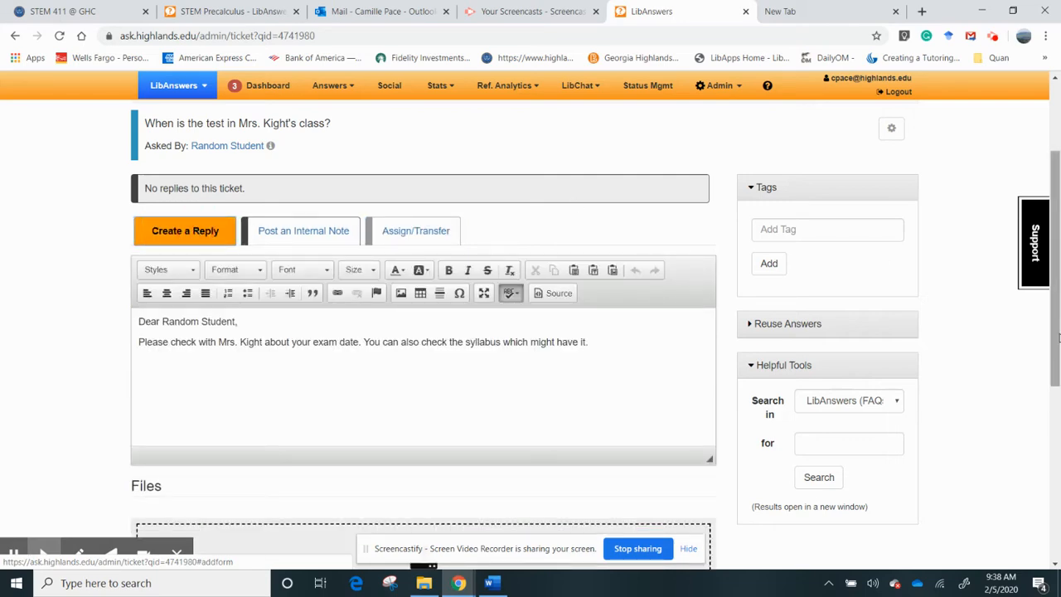
left_click_drag(1054, 336, 1038, 537)
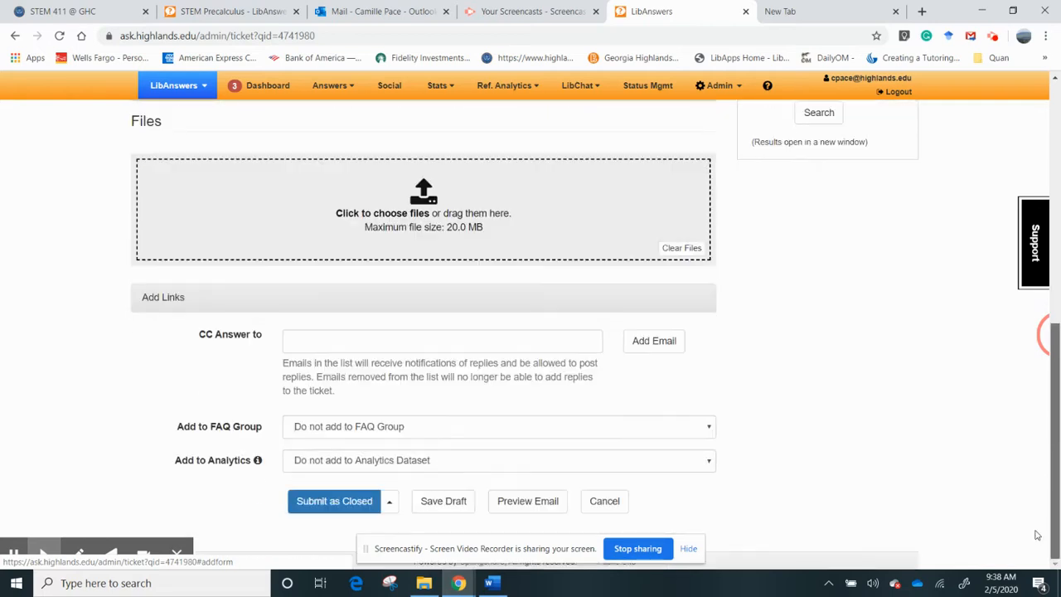
- Add the instructor as a CC recipient, then remove them again
left_click(429, 345)
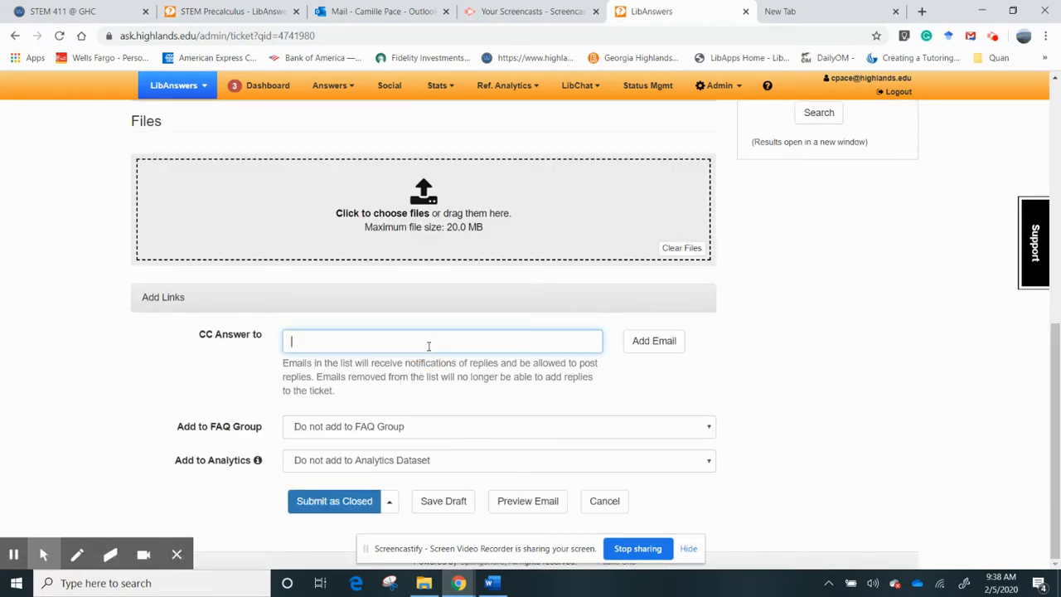
left_click(652, 350)
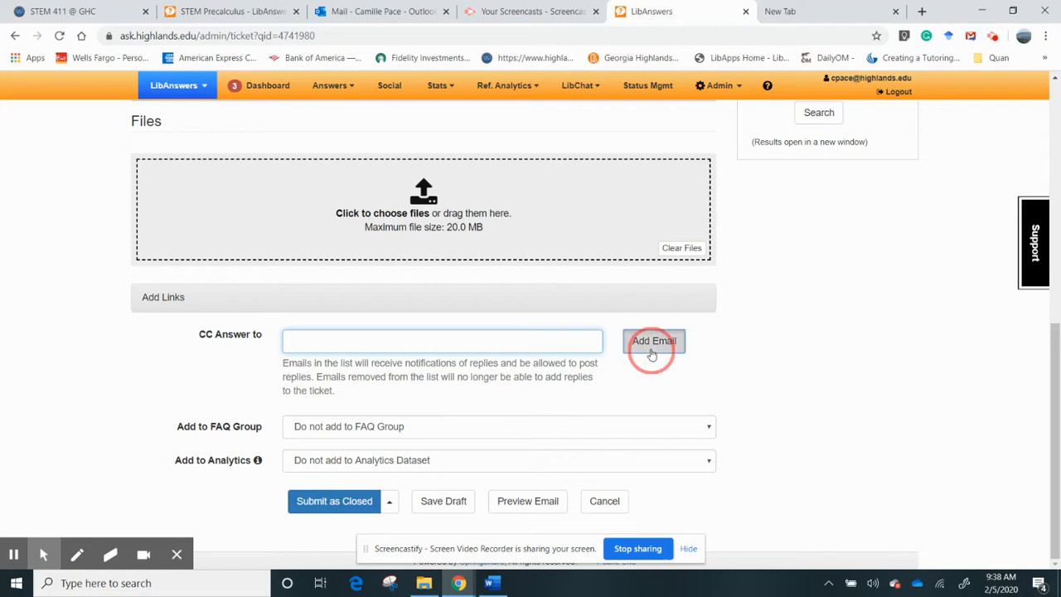
left_click(416, 350)
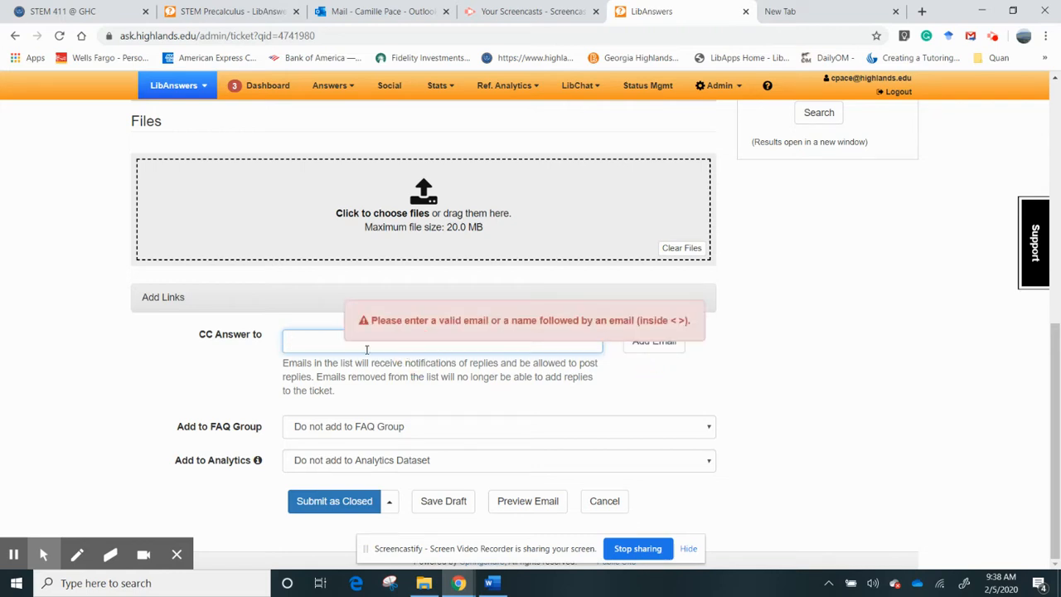
left_click(317, 348)
type("kt")
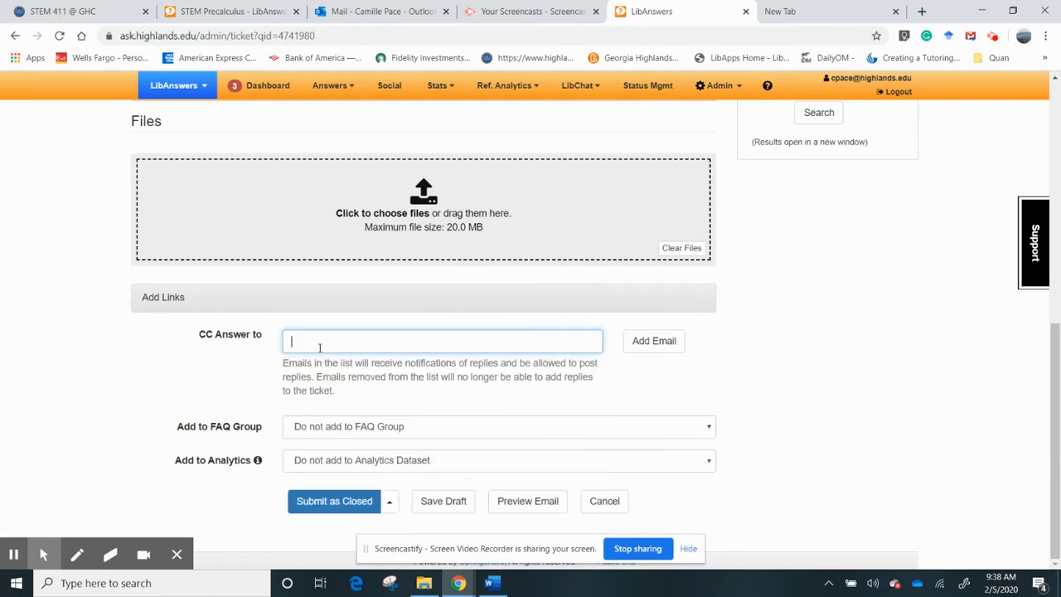
type("c")
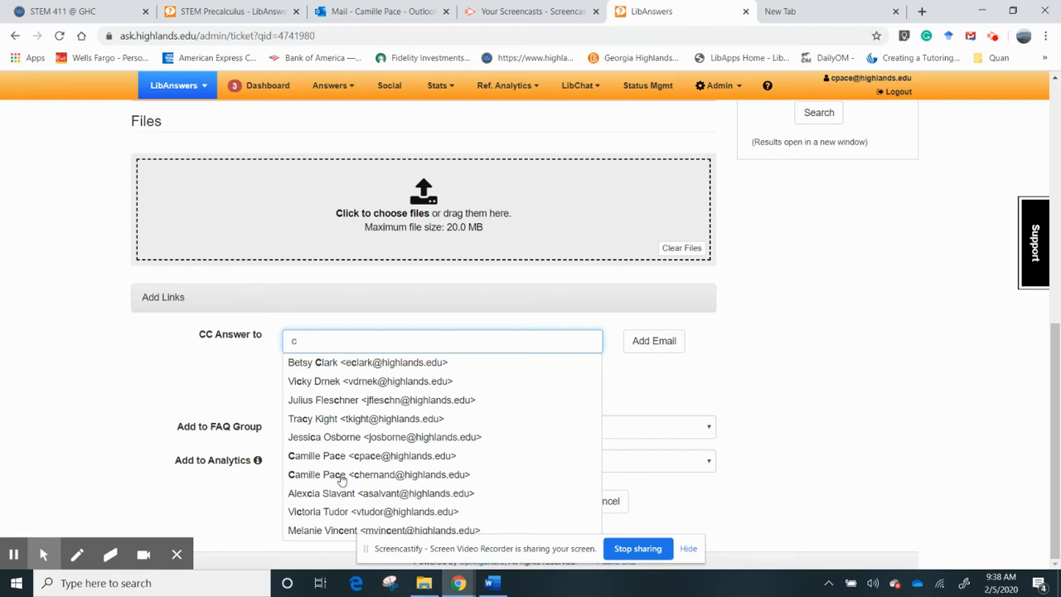
left_click(336, 424)
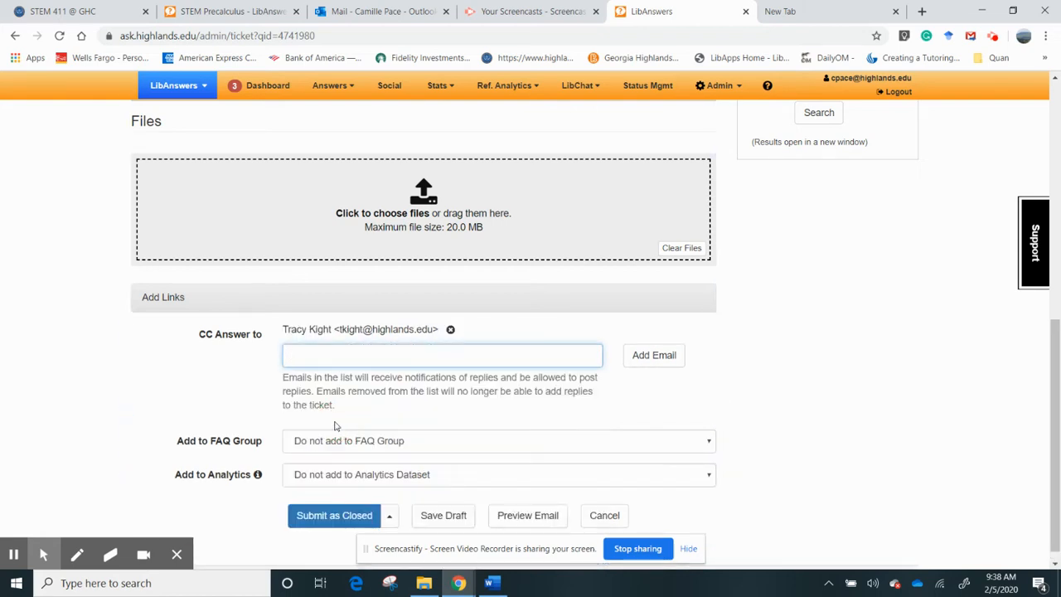
left_click_drag(1049, 468, 1055, 490)
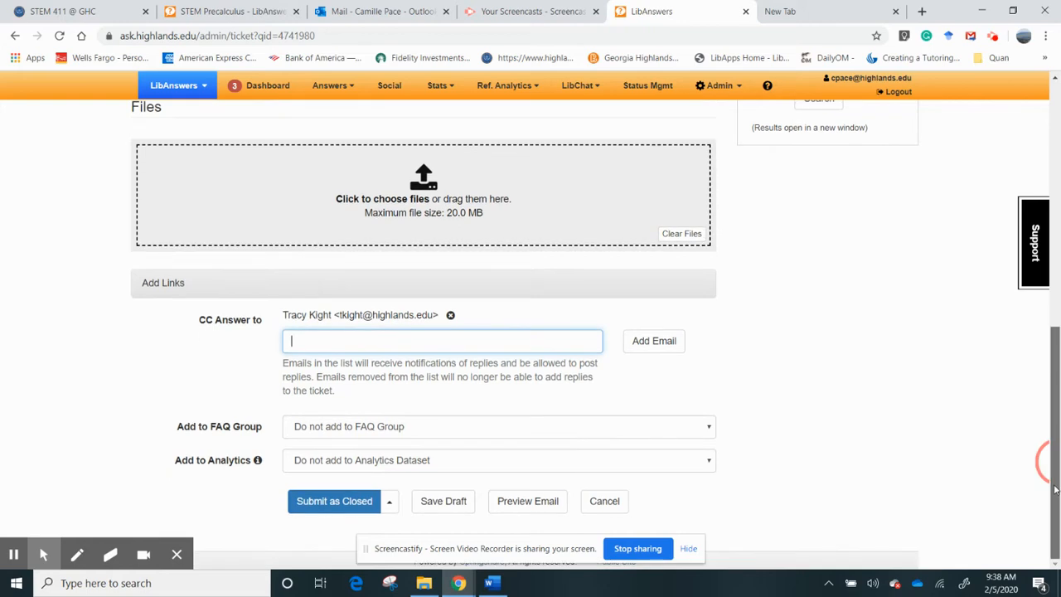
left_click(451, 315)
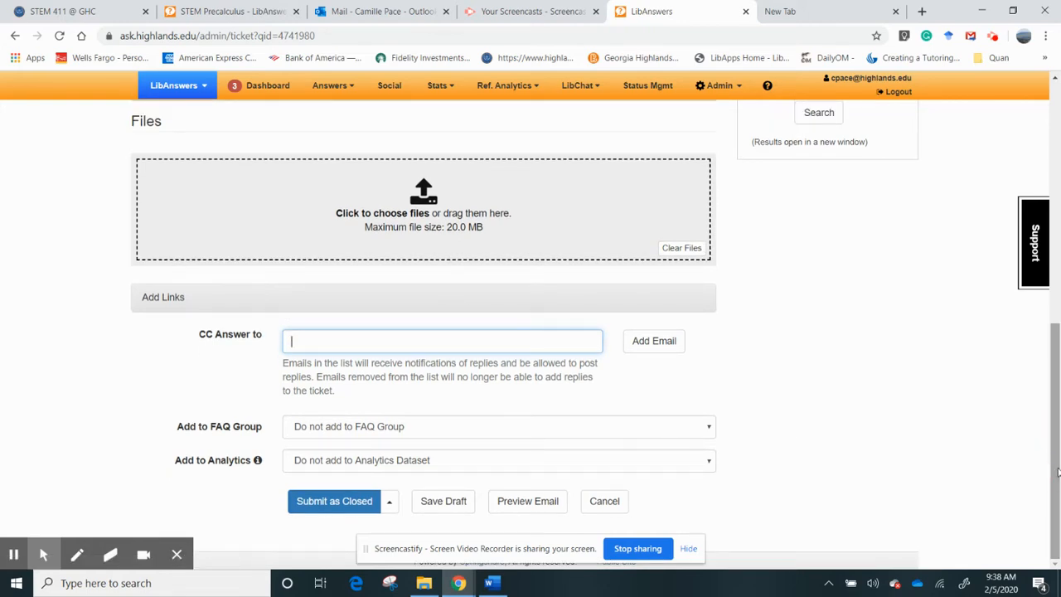
- Record STEM411 analytics: location Cartersville, time 5 min or less, additional material No
left_click(661, 463)
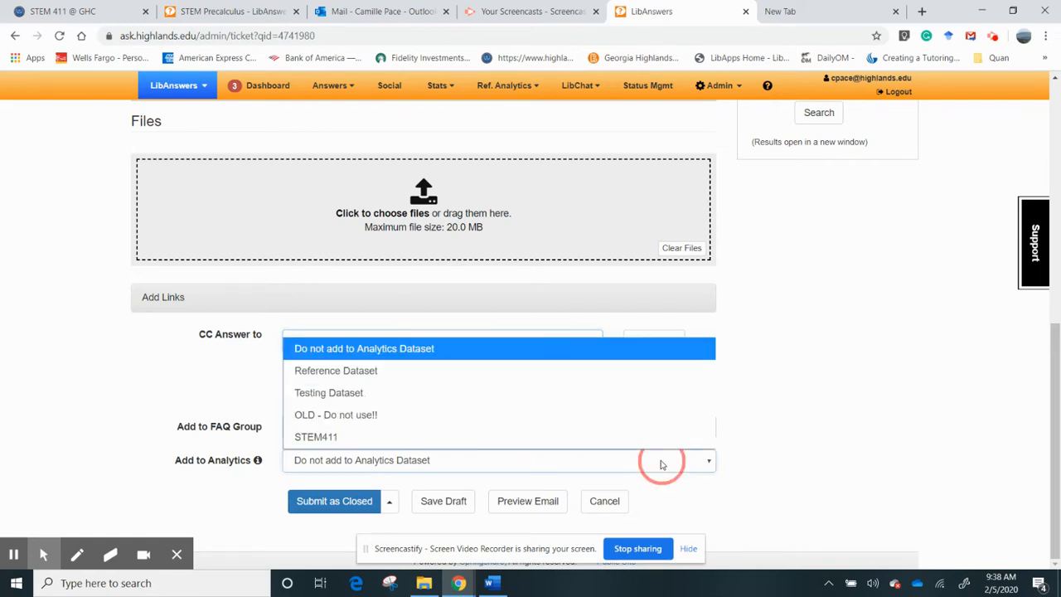
left_click(511, 434)
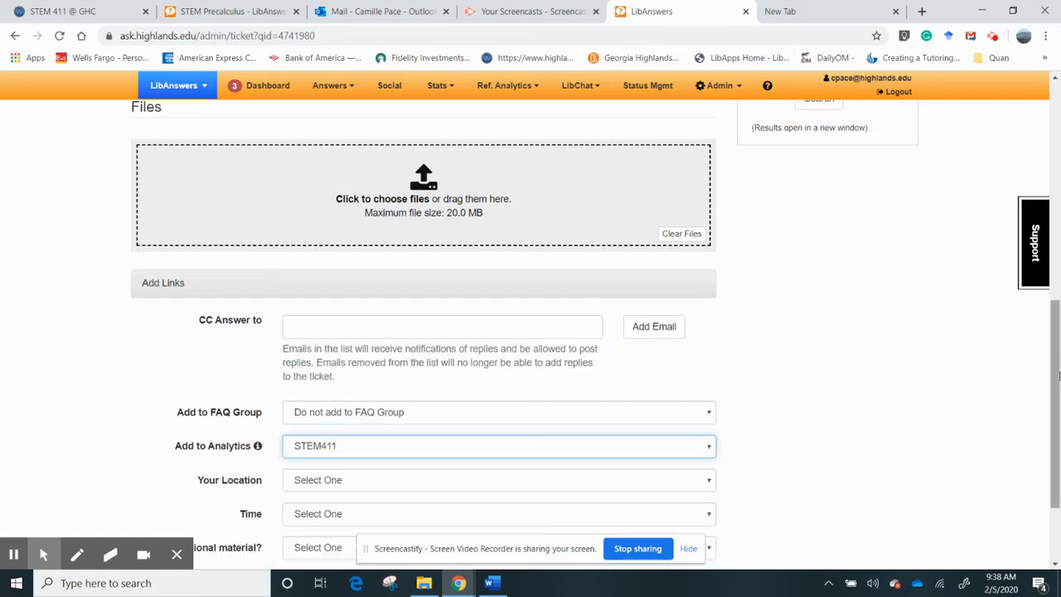
scroll(965, 398, "down", 2)
left_click(690, 367)
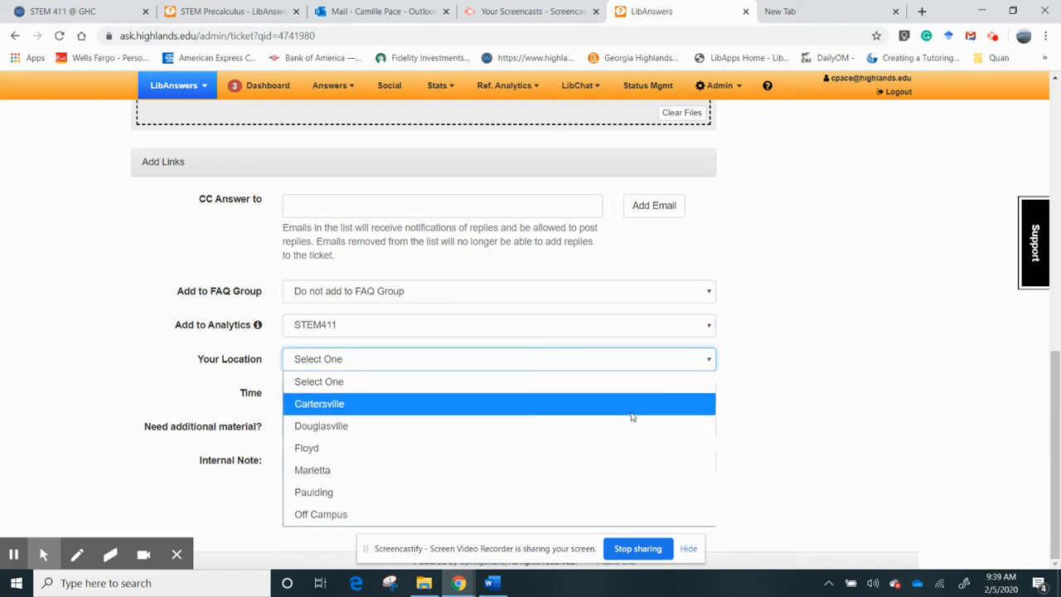
left_click(631, 413)
left_click(615, 394)
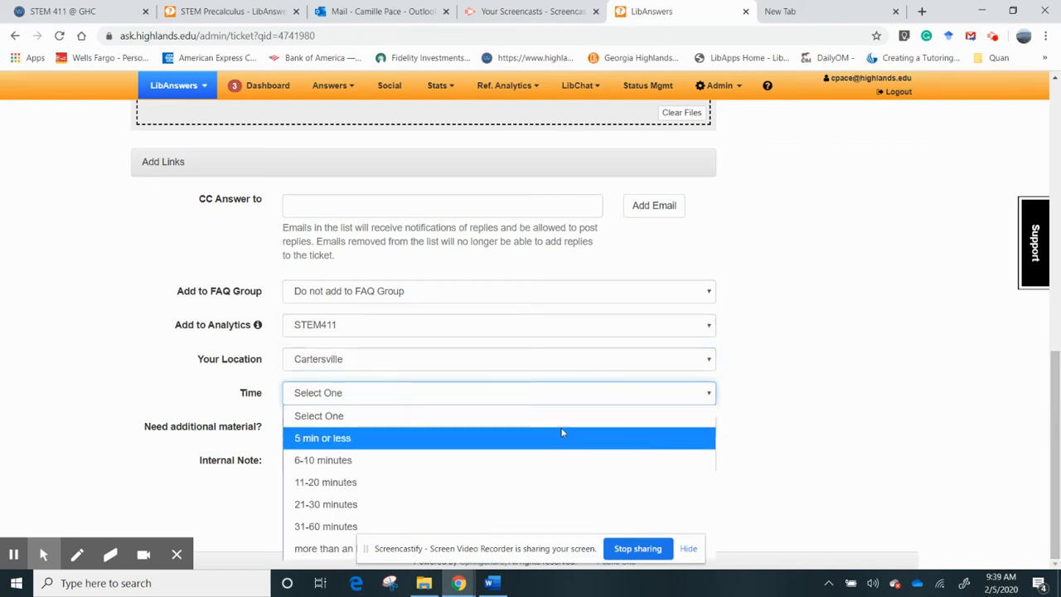
left_click(560, 434)
left_click(516, 428)
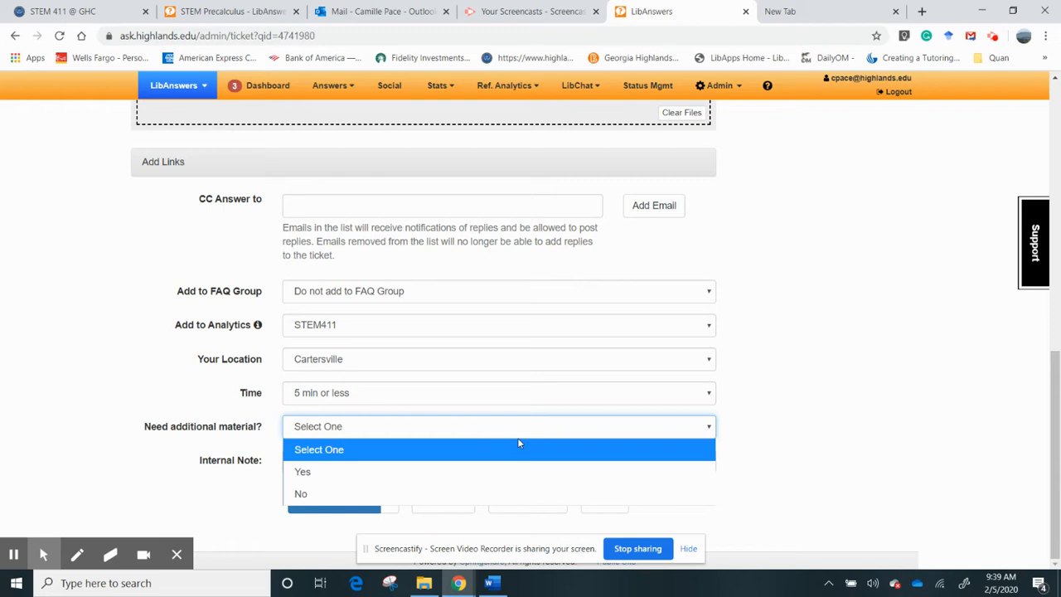
left_click(491, 495)
- Add the internal note 'Course informatio' and submit the reply as closed
left_click(442, 463)
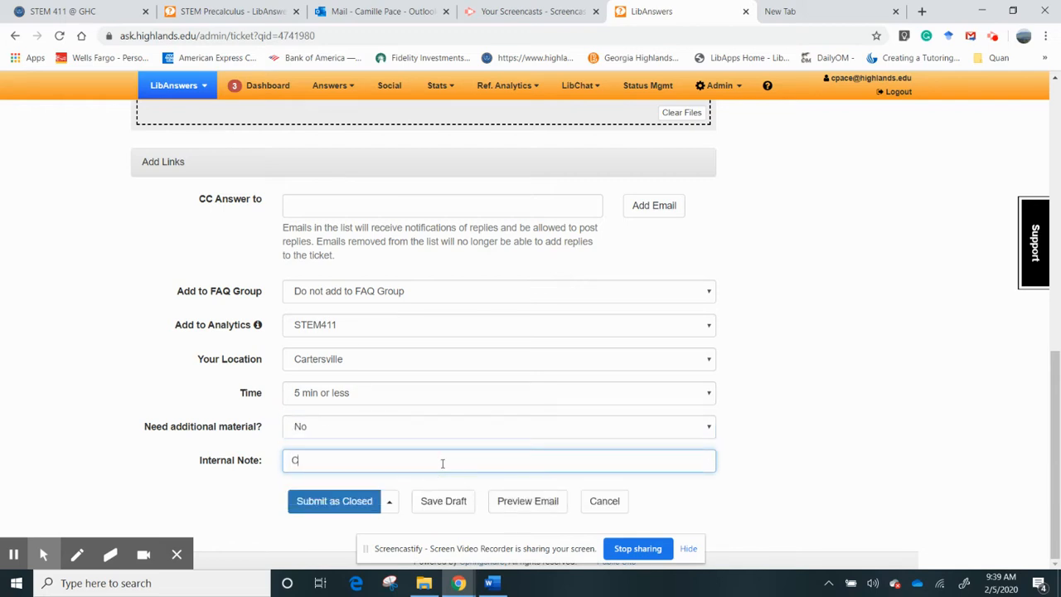
type("Course information")
left_click(356, 507)
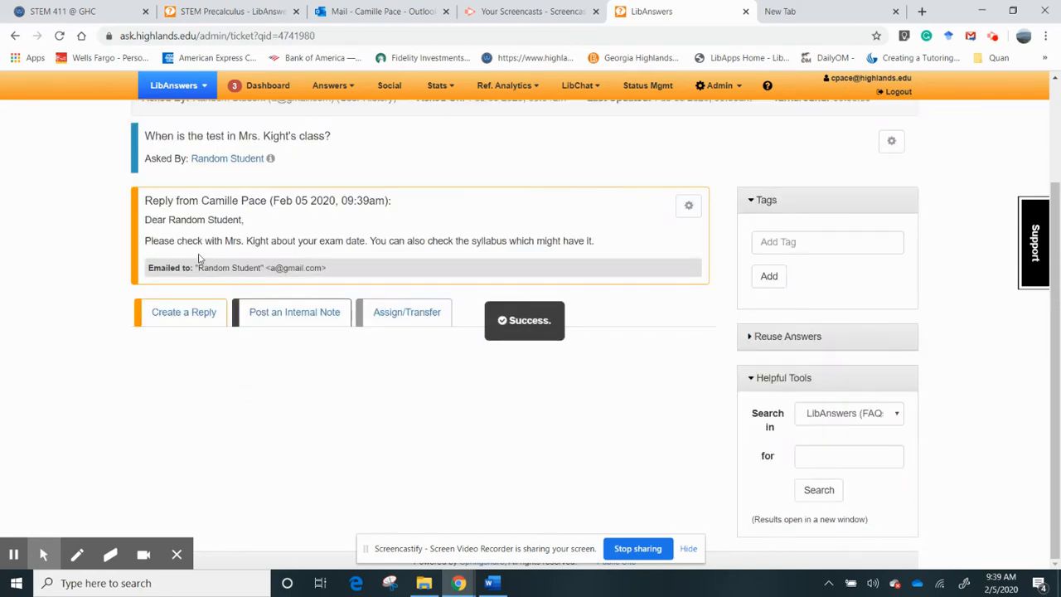
- Go back to the dashboard and review the email delivery errors
left_click_drag(1053, 415, 1046, 346)
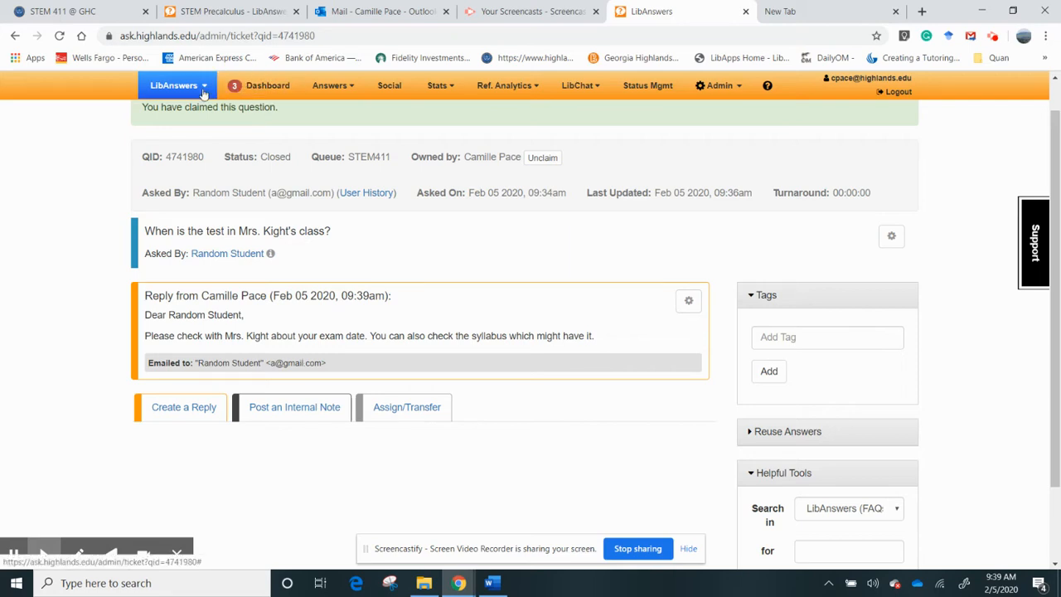
left_click(273, 97)
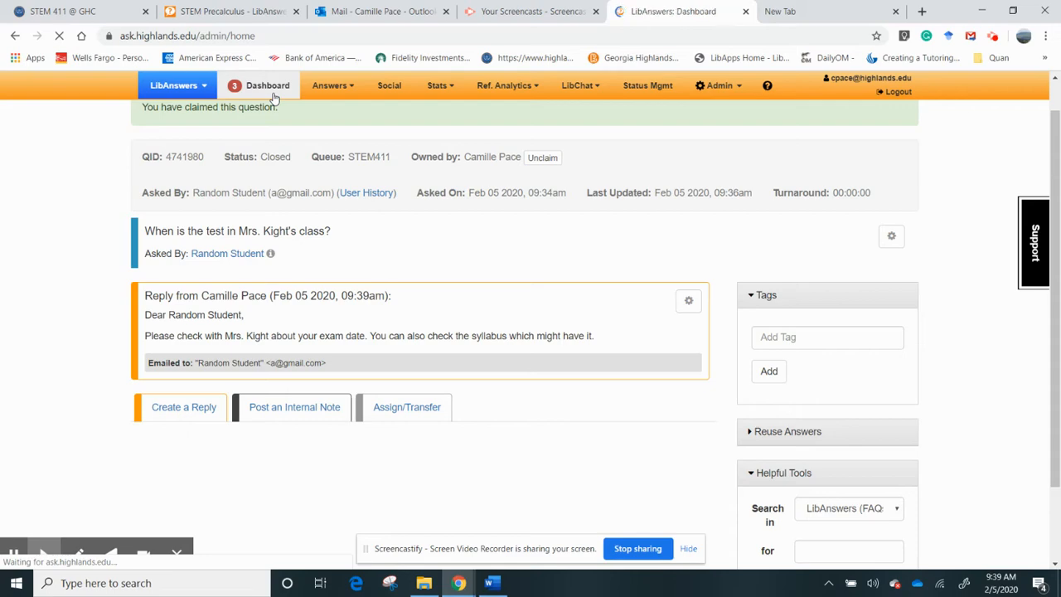
left_click_drag(1059, 269, 1059, 434)
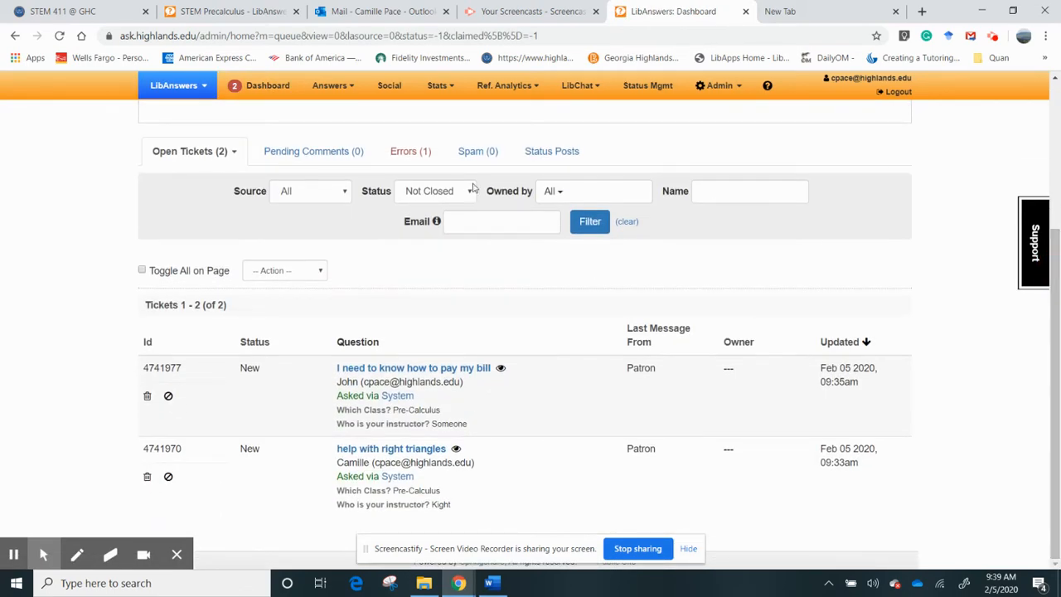
left_click(405, 158)
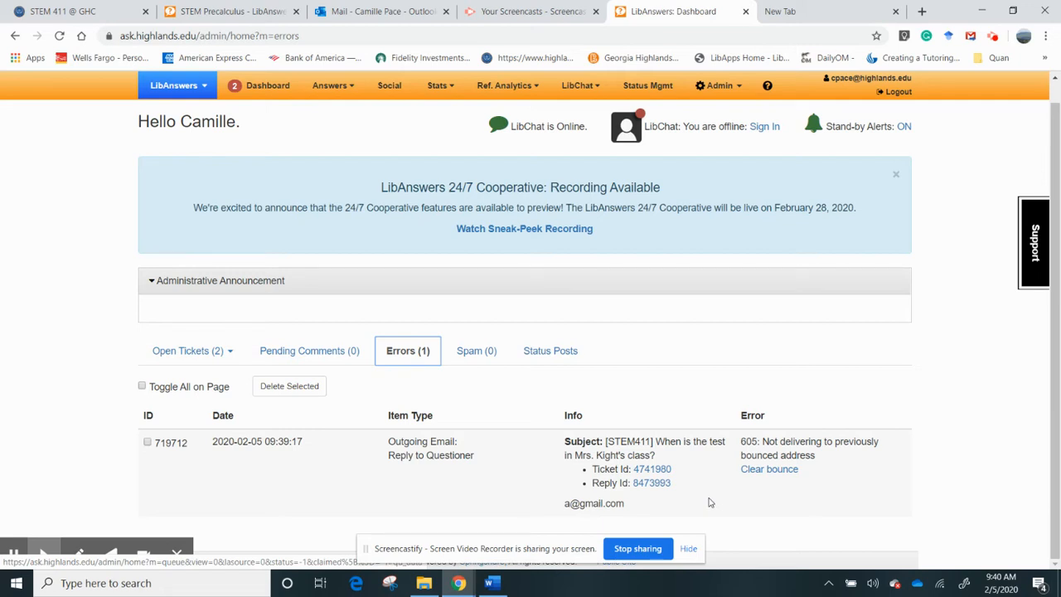
- List the open tickets and open 'I need to know how to pay my bill'
left_click(180, 350)
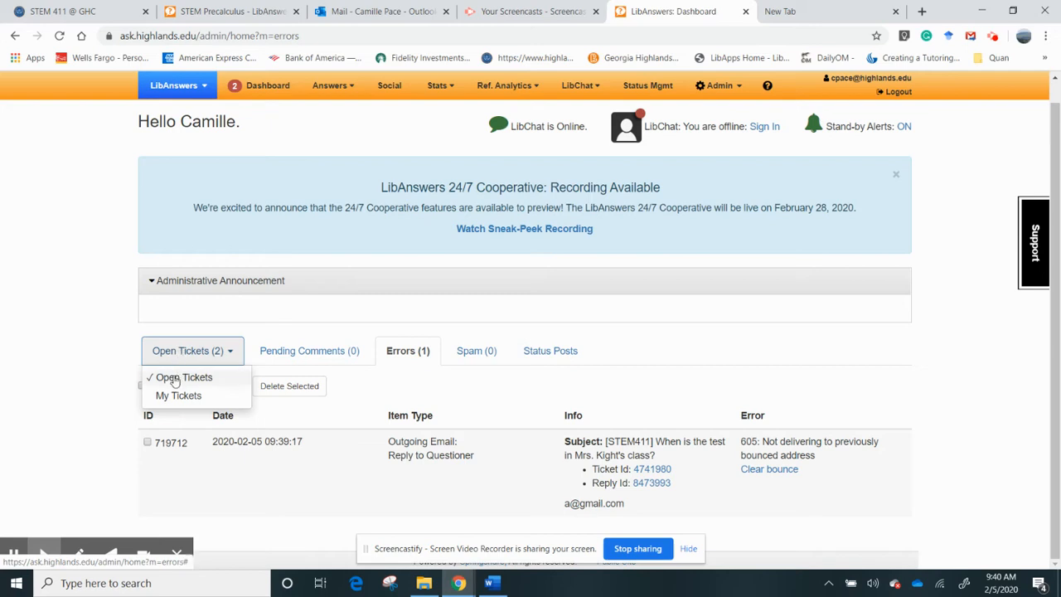
left_click(176, 377)
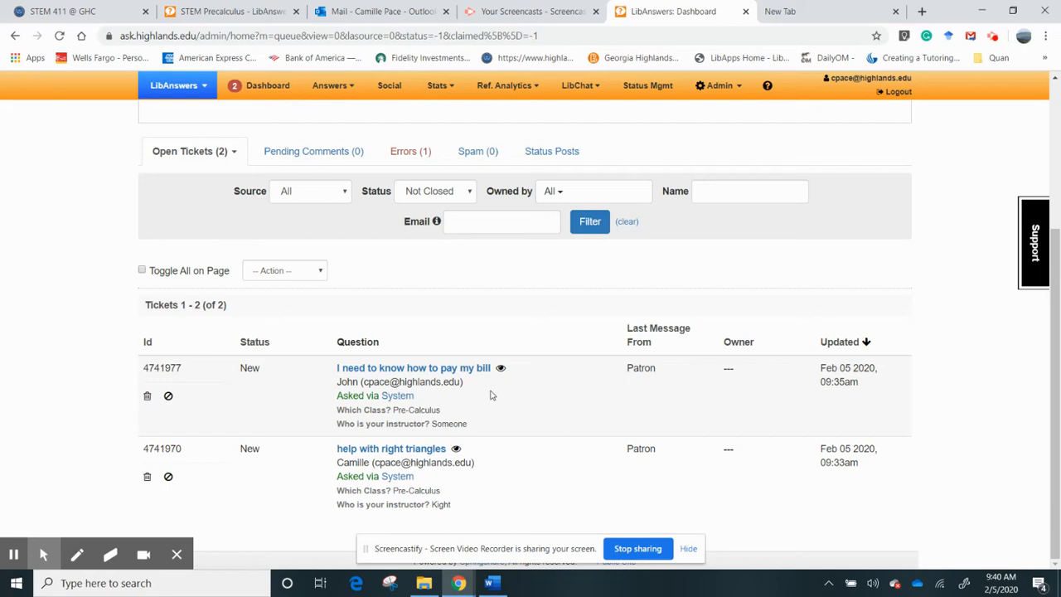
left_click(453, 370)
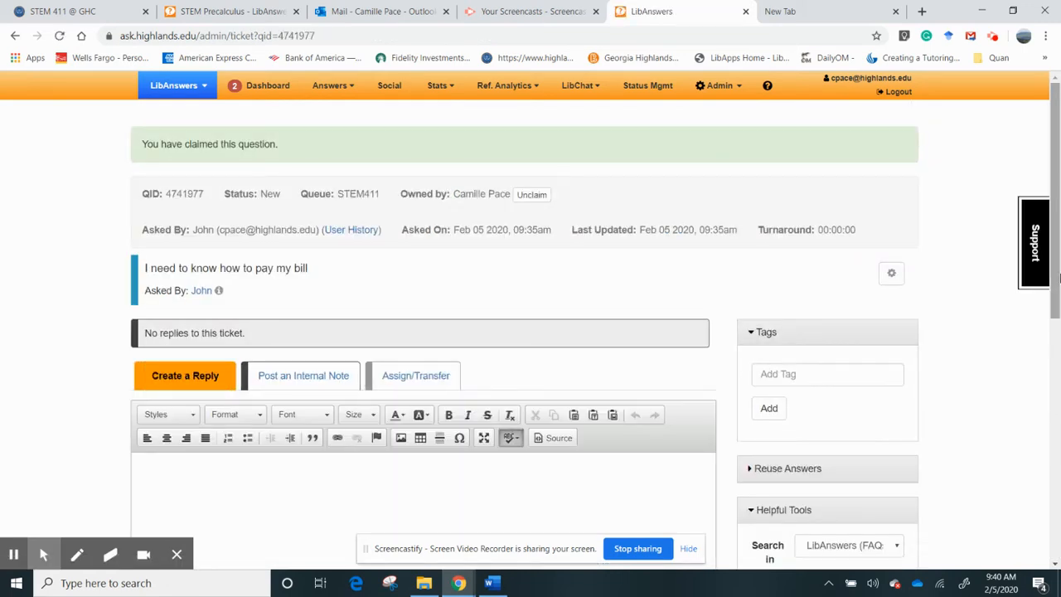
scroll(1058, 280, "down", 1)
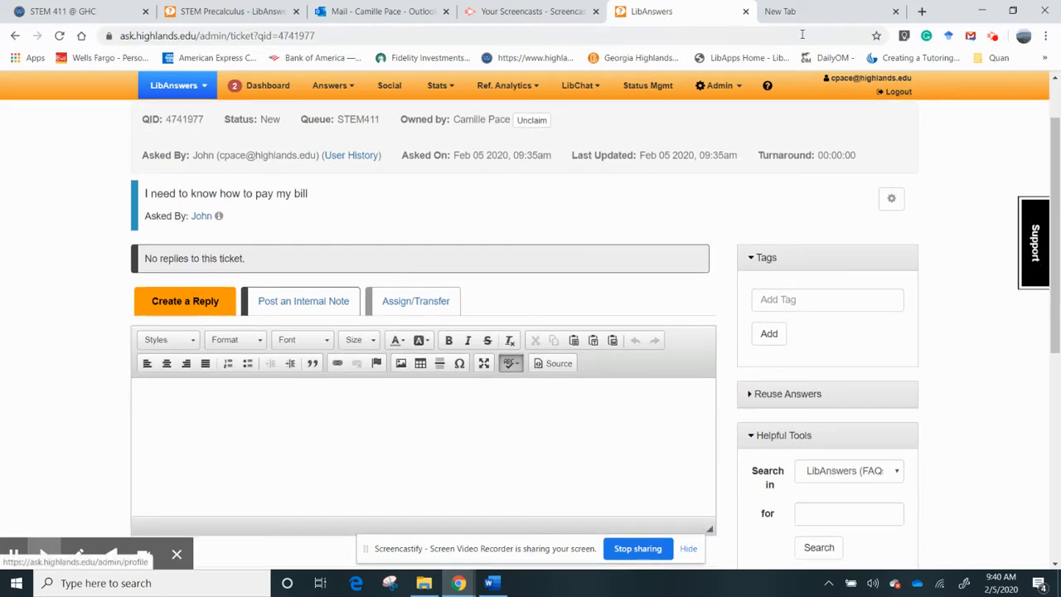
- Load the highlands.edu Need Help? page in the empty tab, select its address, and return to LibAnswers
left_click(815, 8)
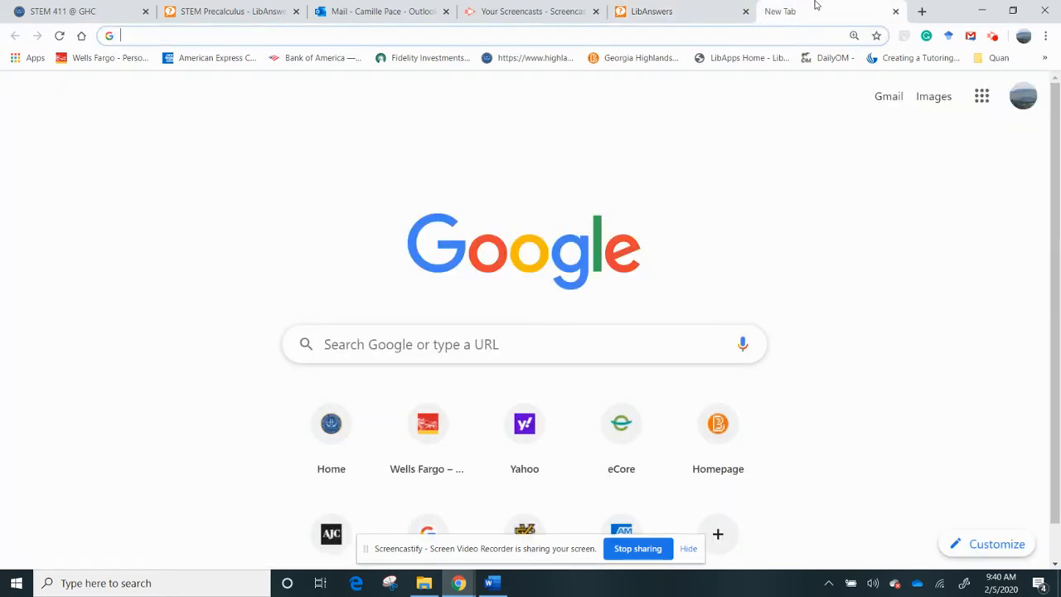
left_click(534, 57)
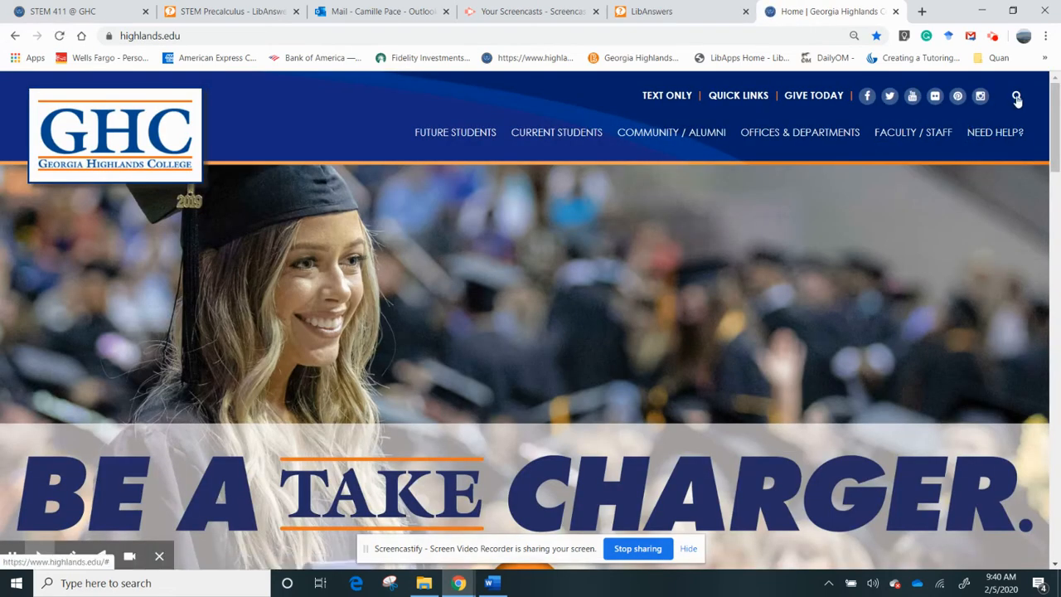
left_click(993, 131)
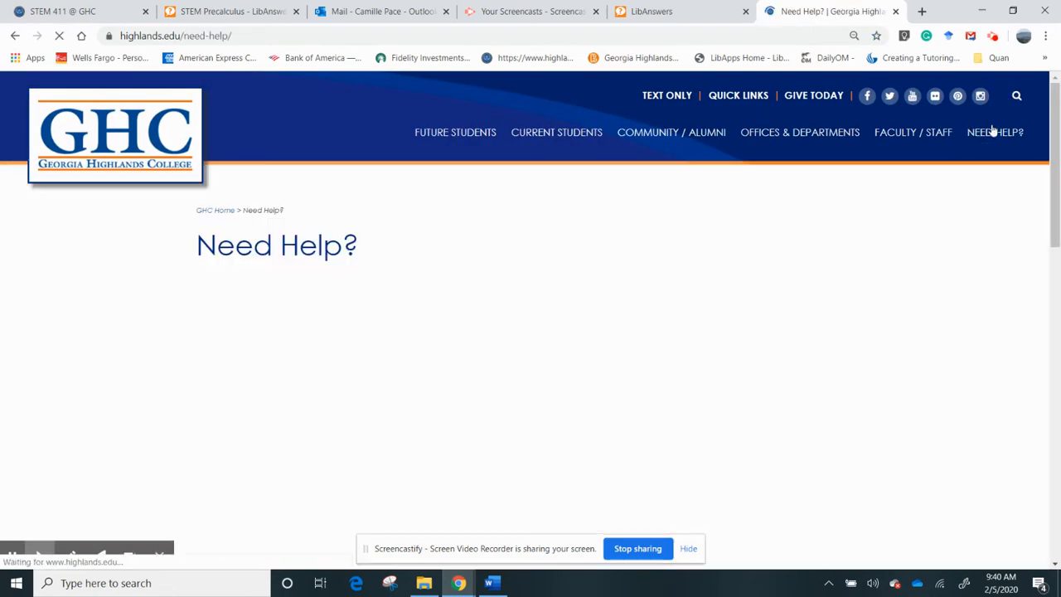
left_click(336, 30)
key("ctrl+c")
left_click(253, 10)
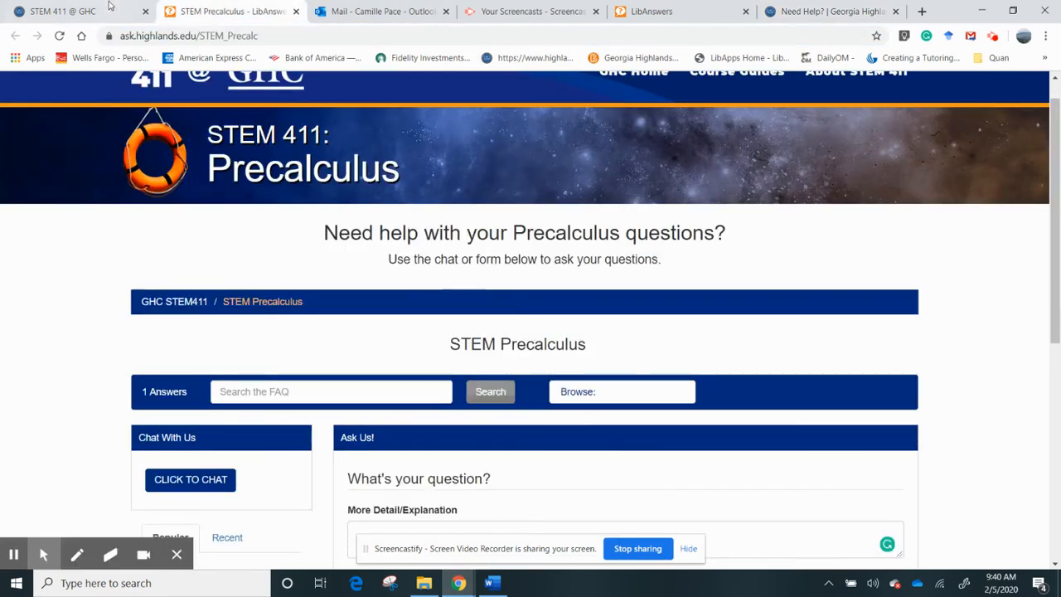
left_click(679, 7)
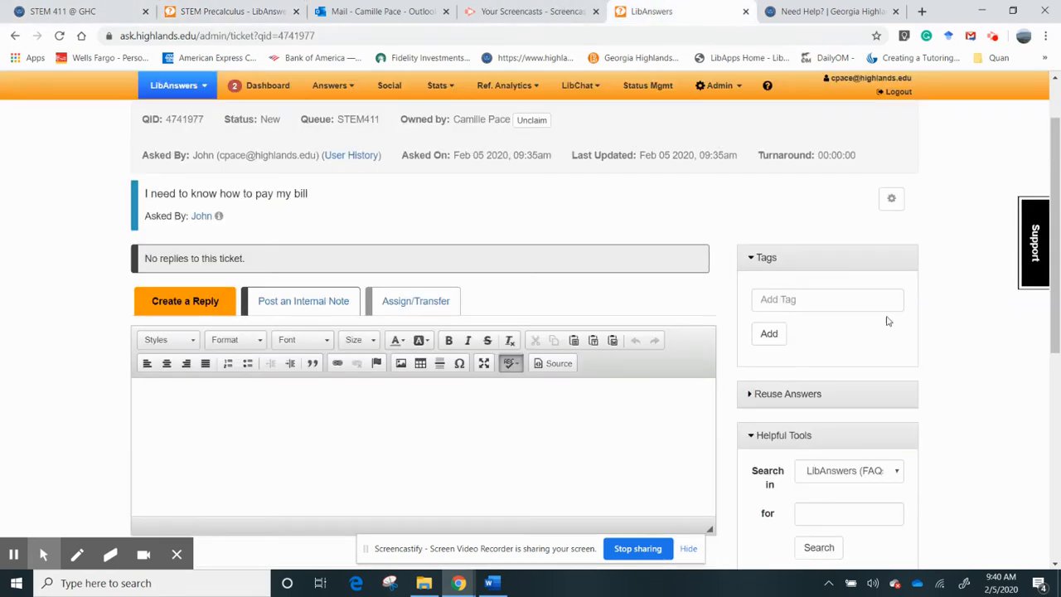
left_click(396, 418)
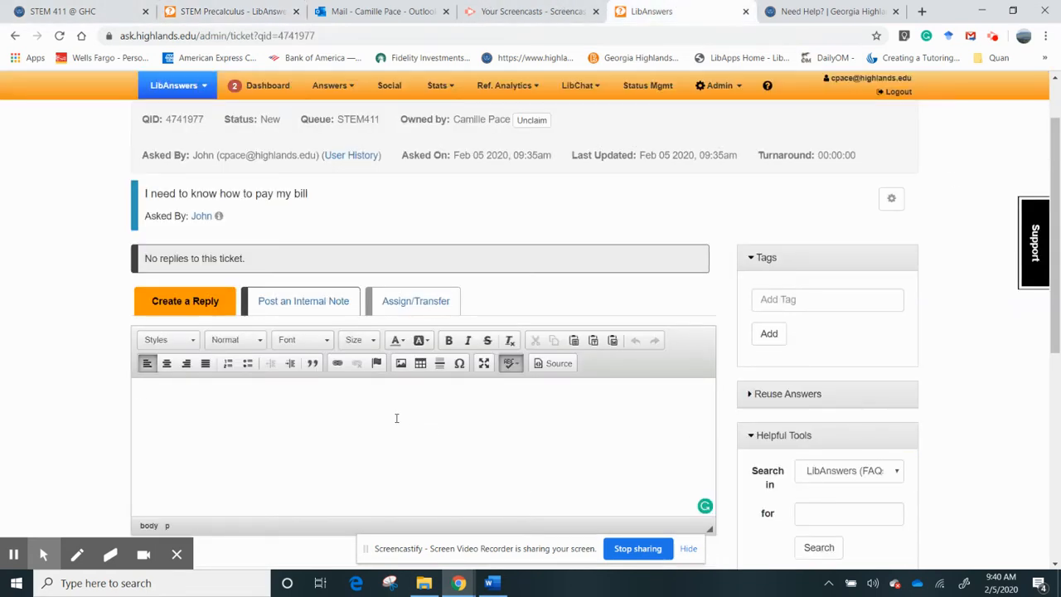
type("Hello JOhn,")
key("Return")
key("BackSpace")
key("BackSpace")
key("BackSpace")
key("BackSpace")
key("BackSpace")
key("BackSpace")
type("questions, please use this link")
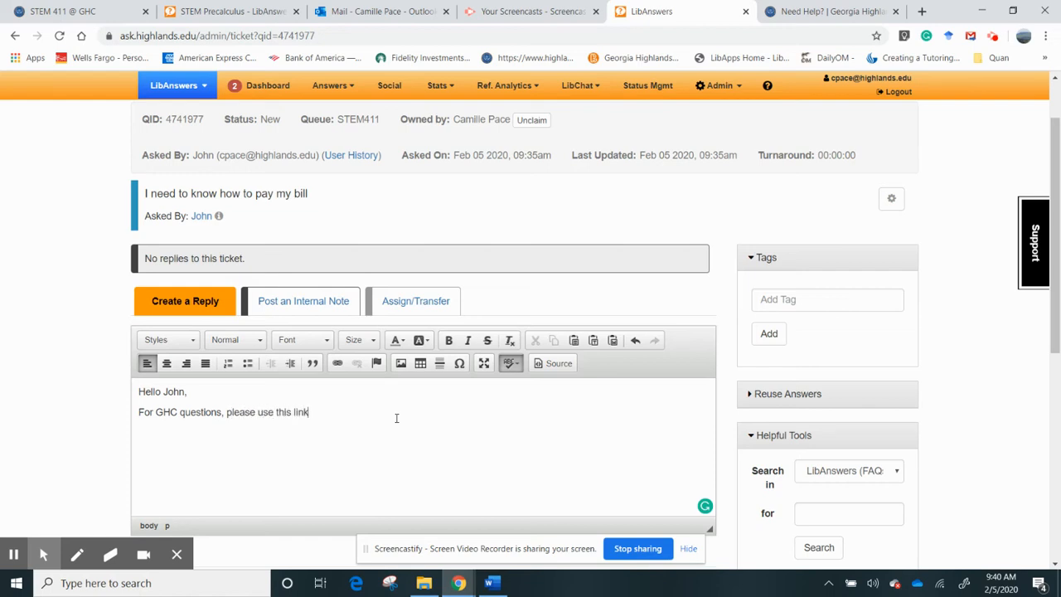
key("ctrl+v")
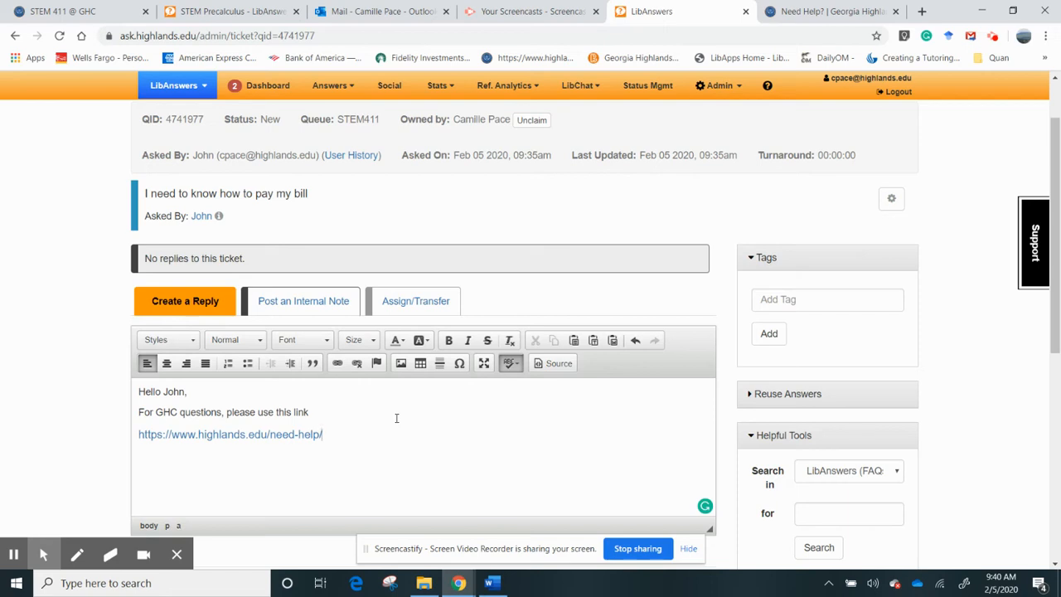
key("Return")
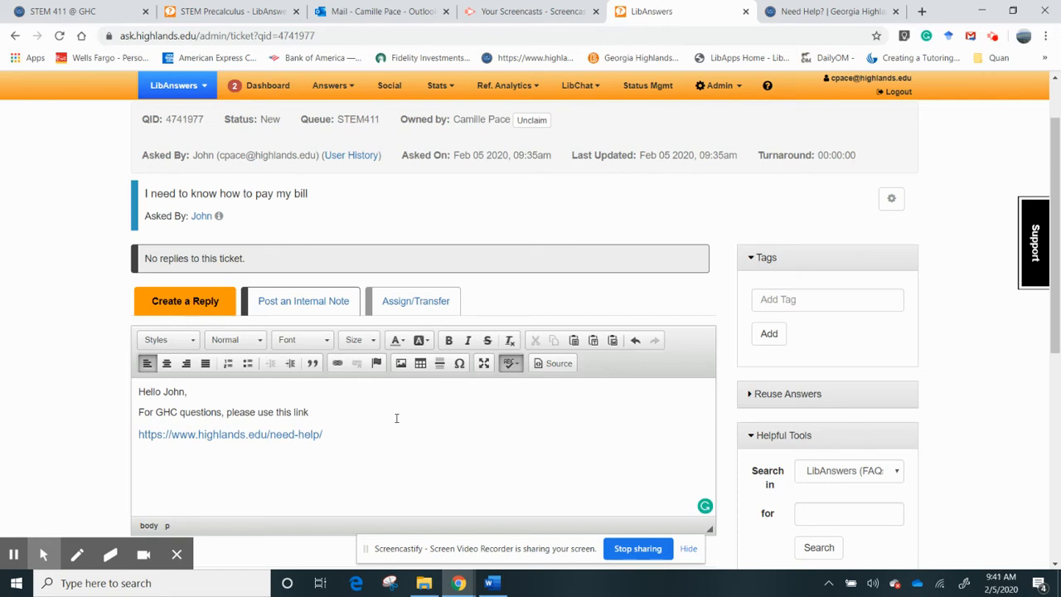
left_click(337, 363)
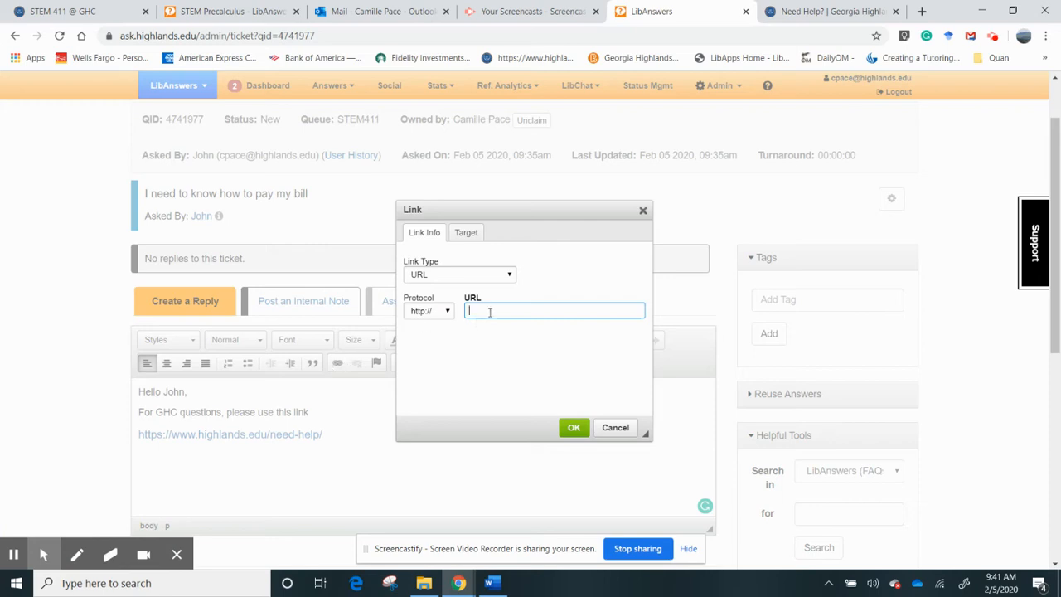
type("www.highlands.edu/need-help/")
left_click(572, 427)
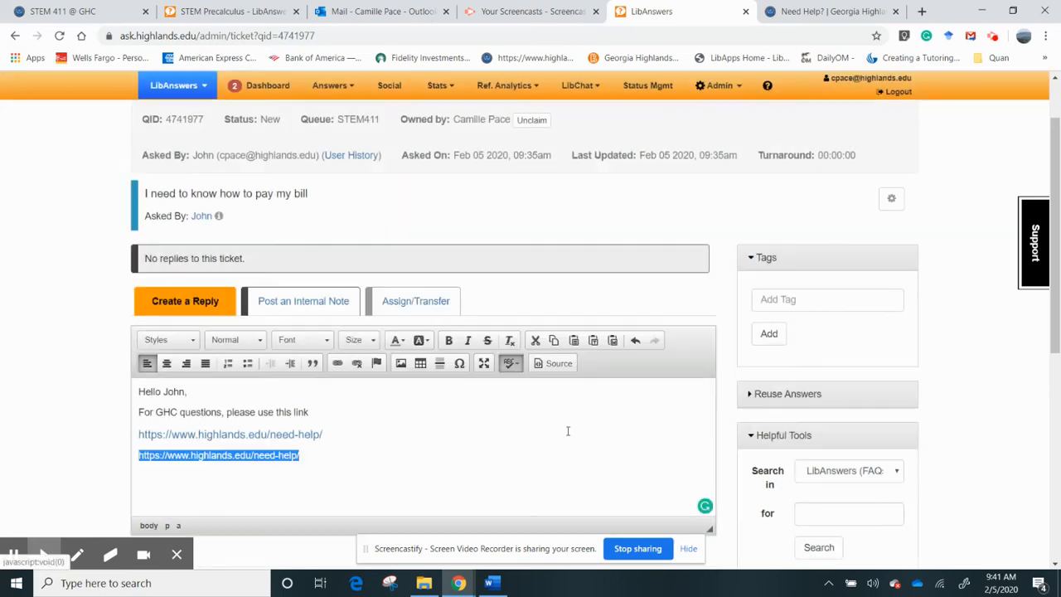
left_click(475, 435)
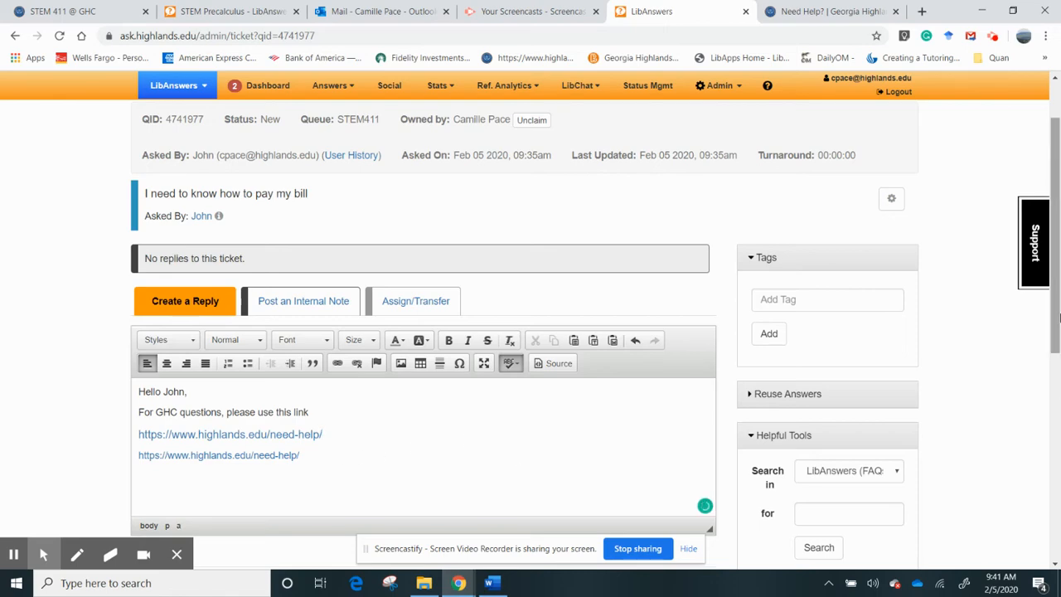
left_click_drag(1052, 311, 1046, 400)
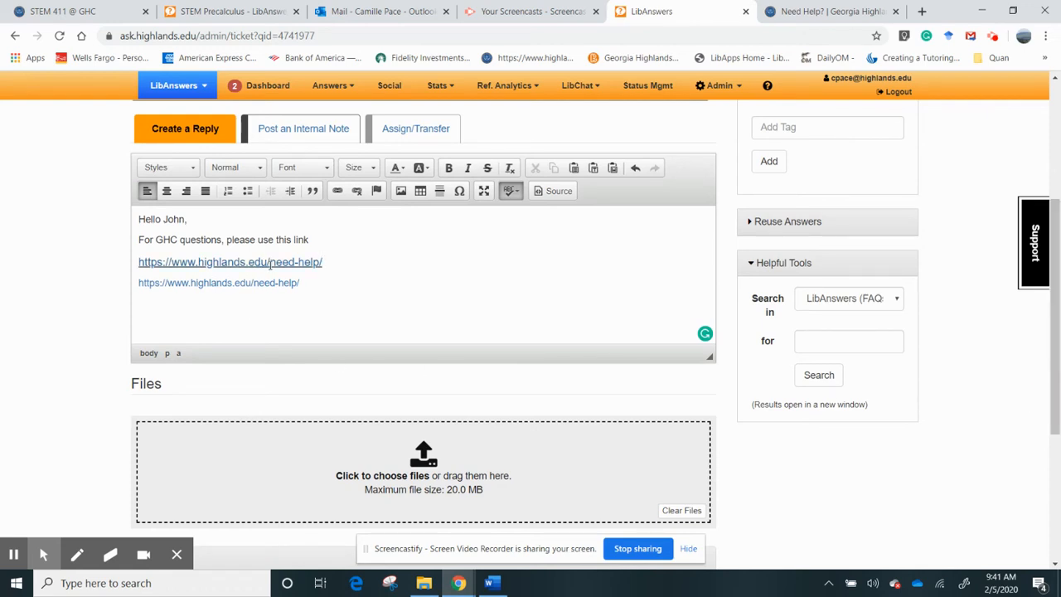
left_click(321, 264)
left_click(323, 263)
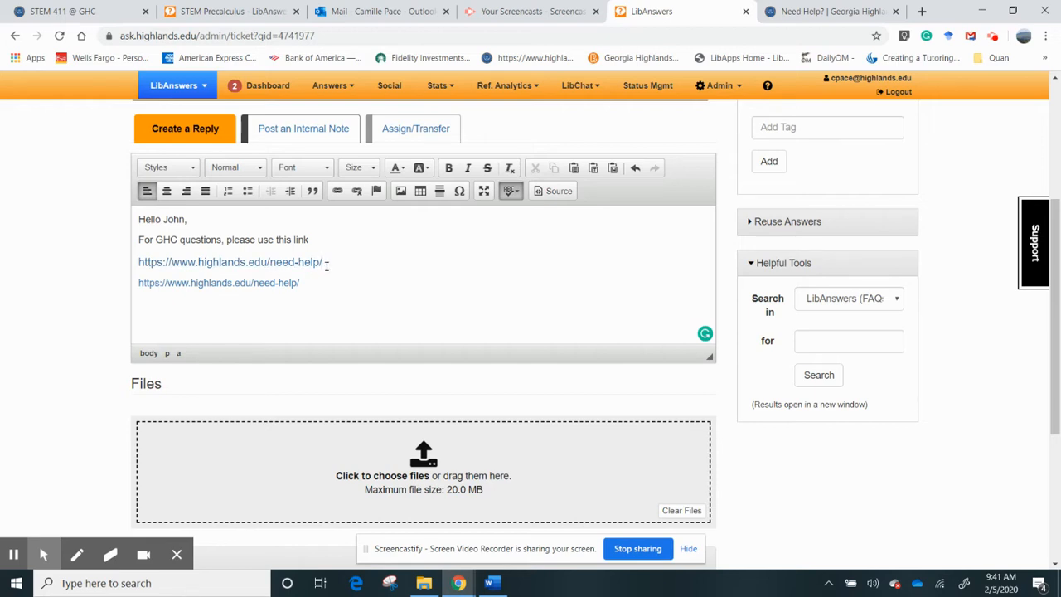
left_click_drag(1056, 386, 1056, 514)
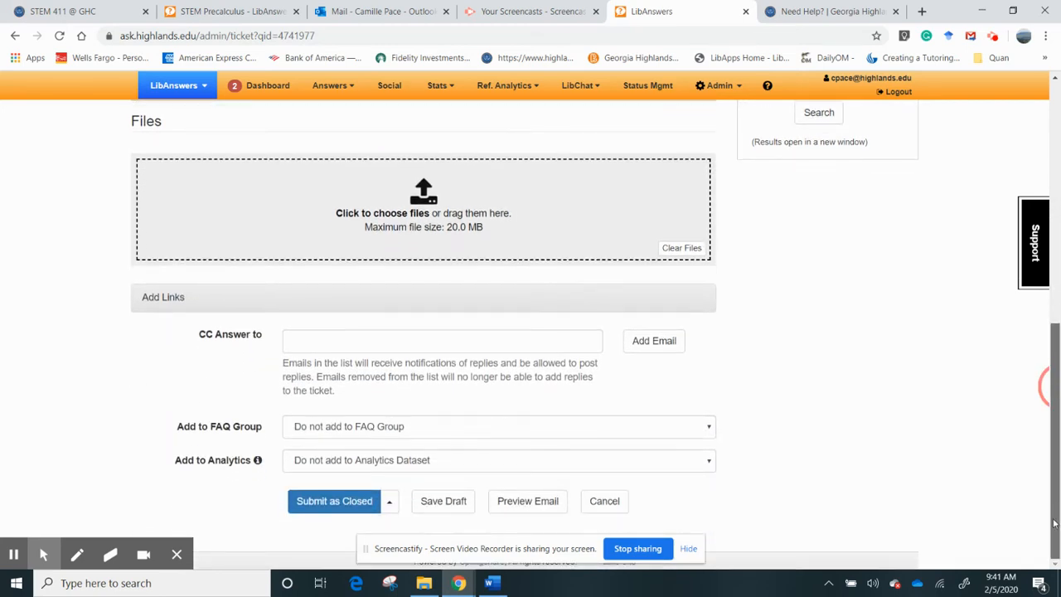
- Record STEM411 analytics: Cartersville, 5 min or less, no additional material
left_click(473, 469)
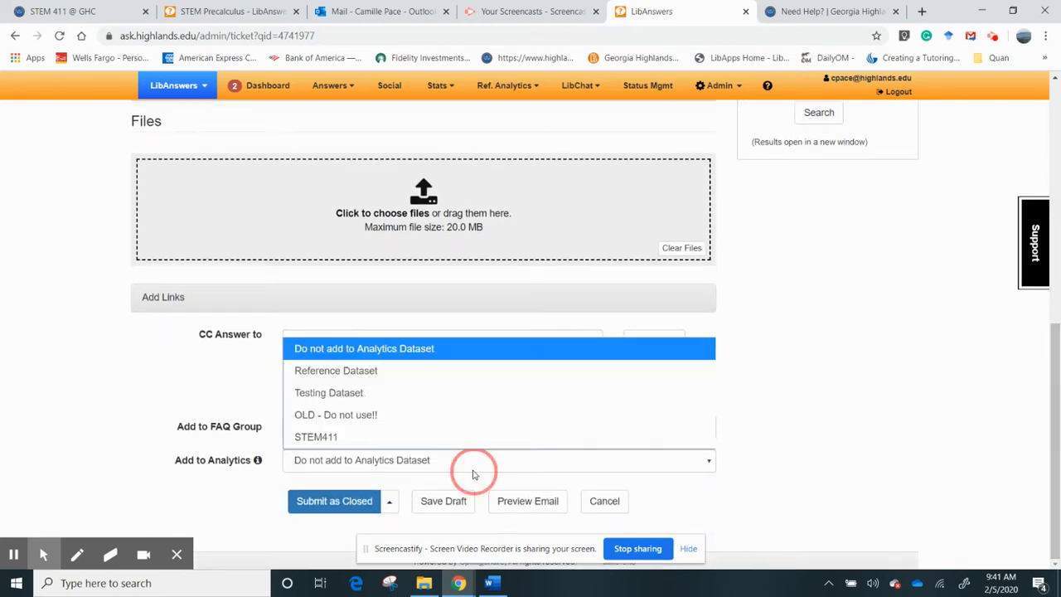
left_click(408, 432)
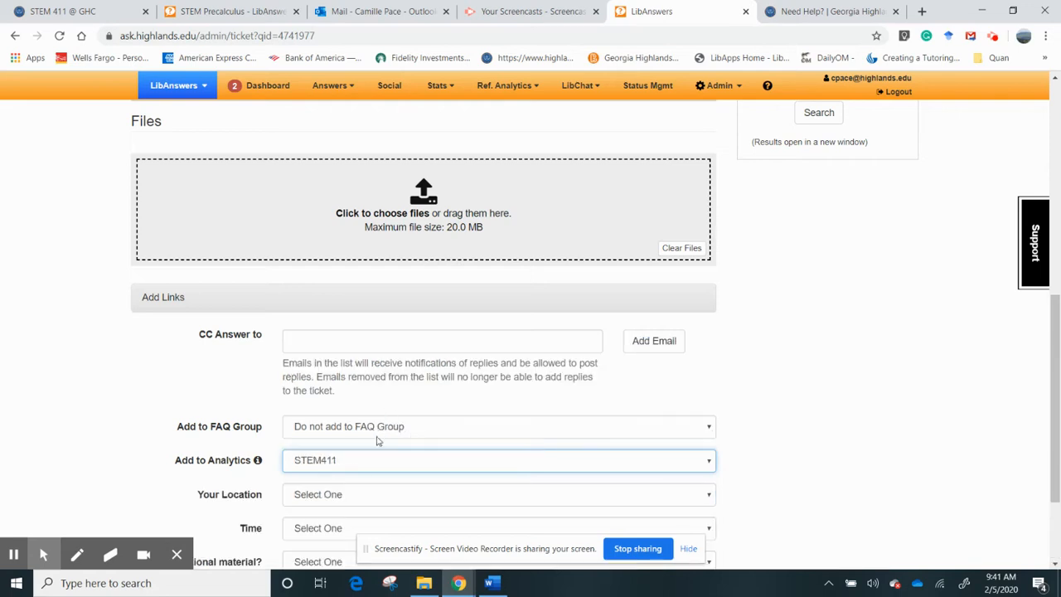
left_click(359, 497)
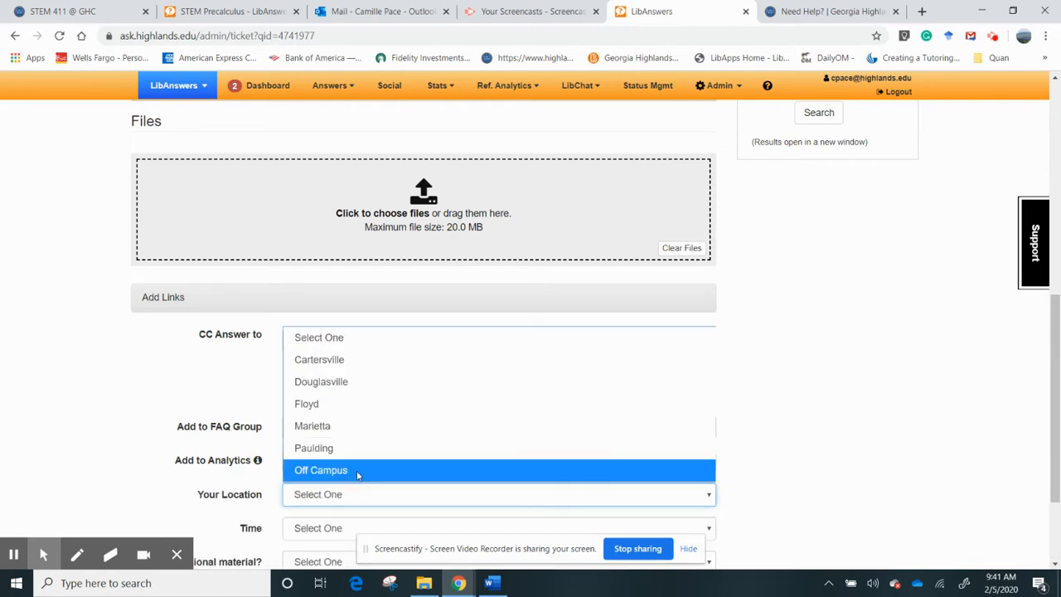
left_click(362, 364)
scroll(497, 414, "down", 2)
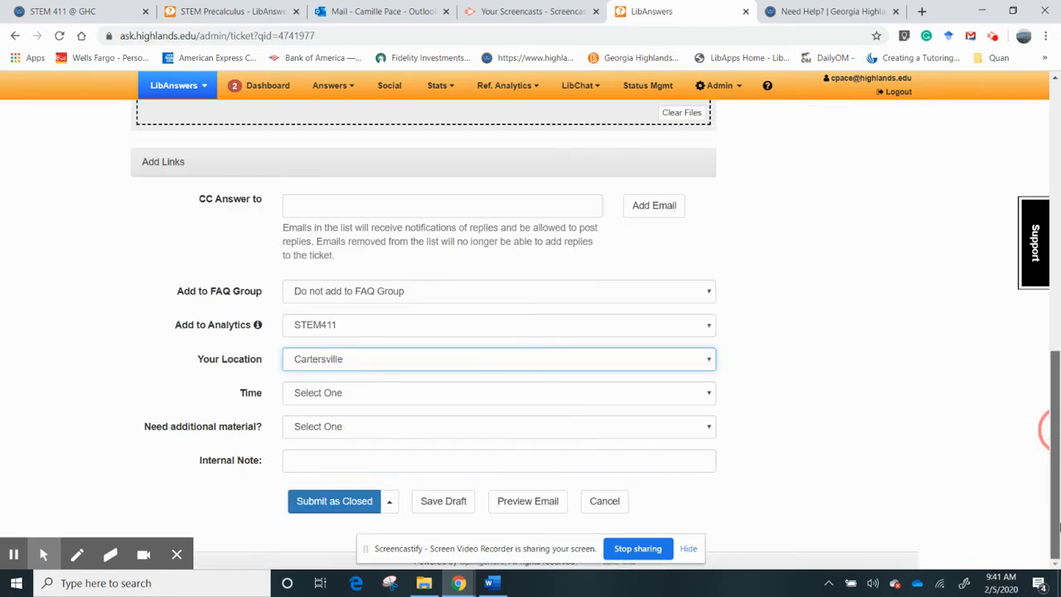
left_click(477, 396)
left_click(416, 432)
left_click(396, 429)
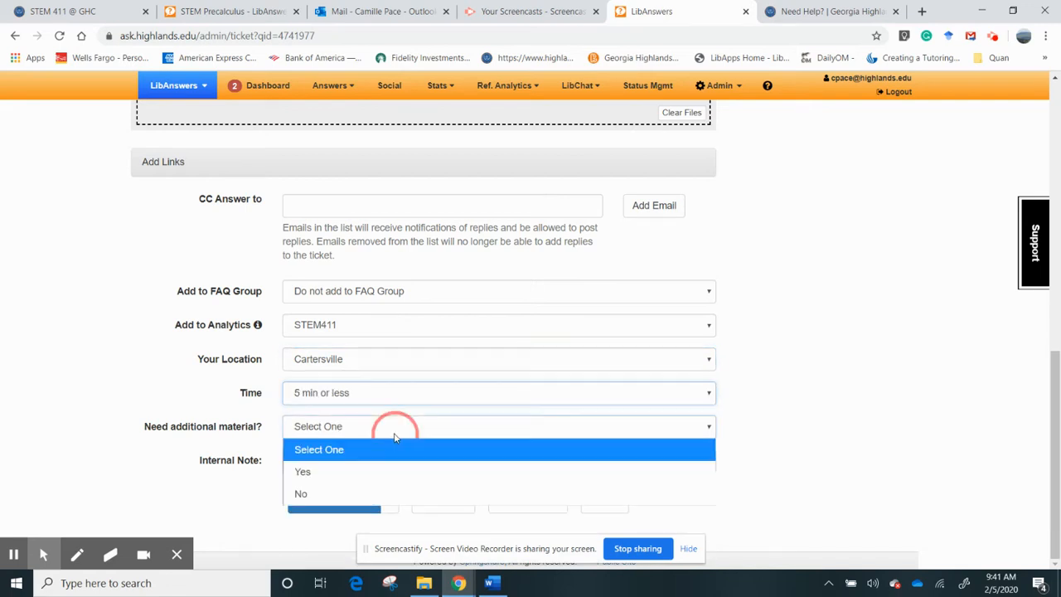
left_click(373, 495)
- Add internal note 'GHC informatio', submit the bill-payment reply as closed, then switch to Outlook mail
left_click(342, 462)
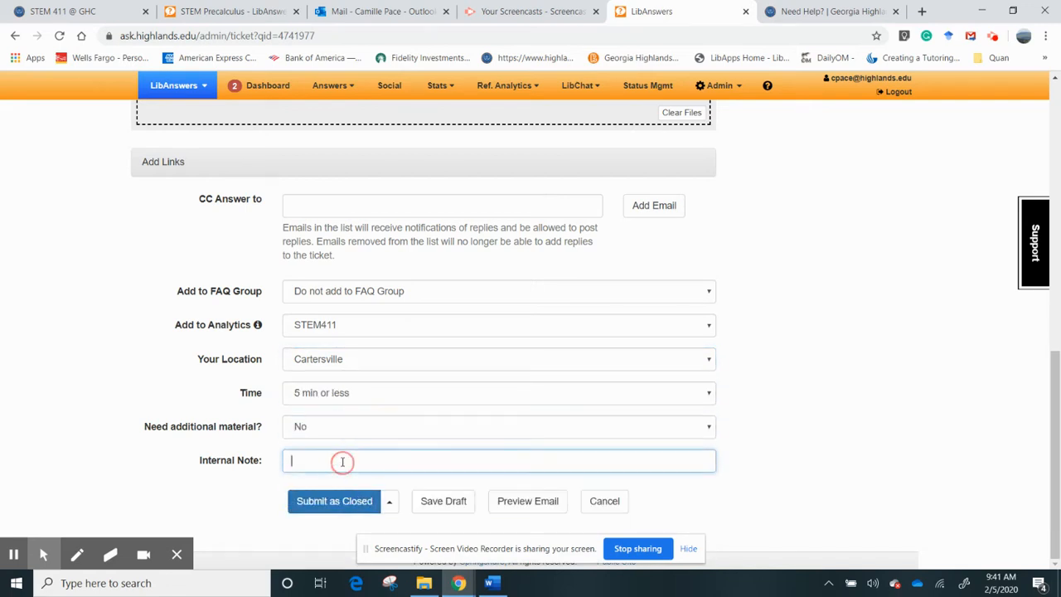
type("GHC information")
left_click(335, 500)
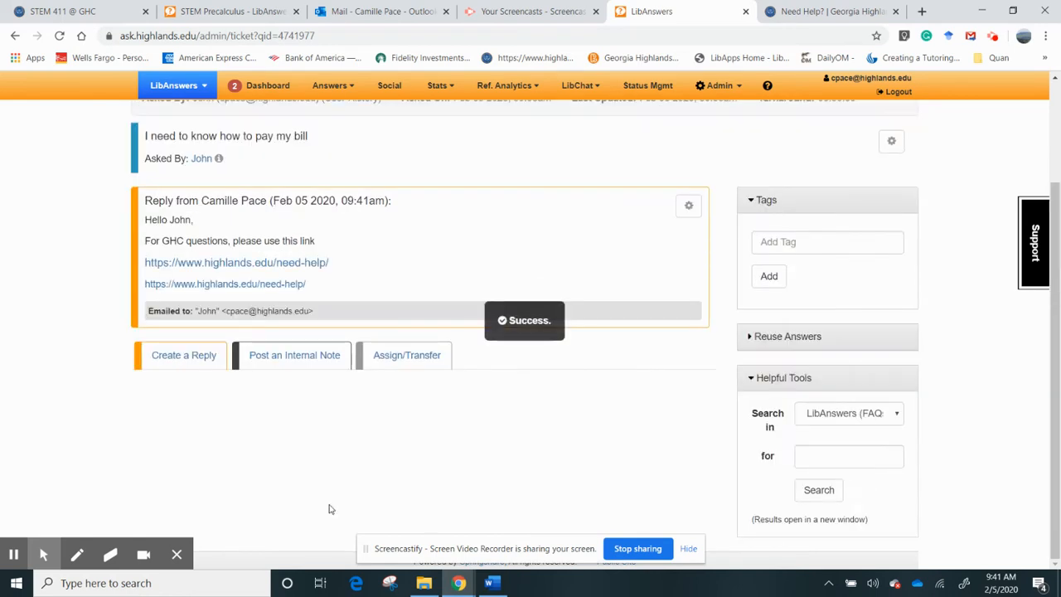
left_click_drag(1057, 370, 1047, 298)
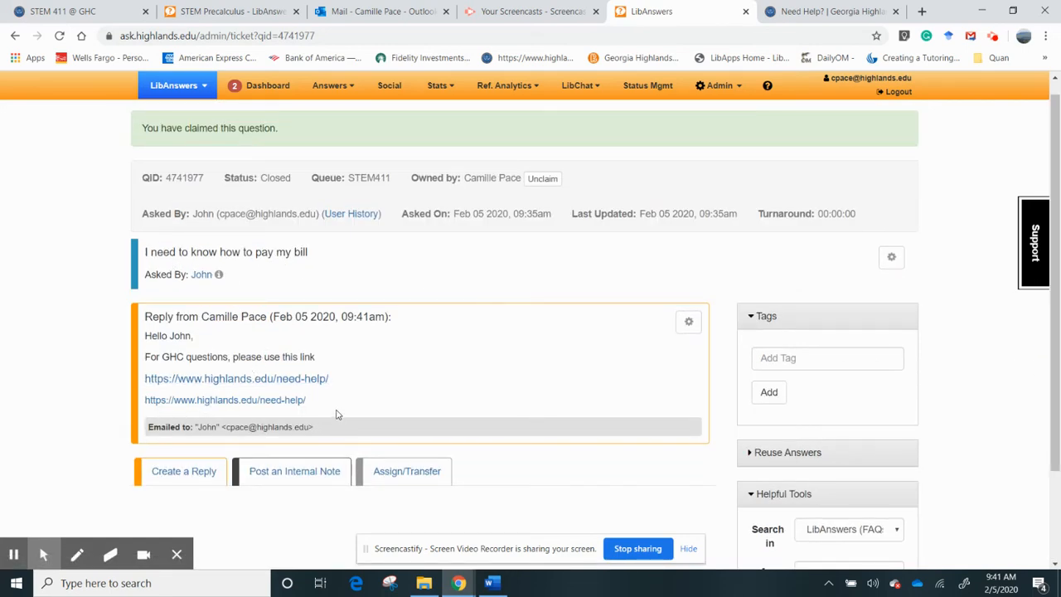
left_click(353, 10)
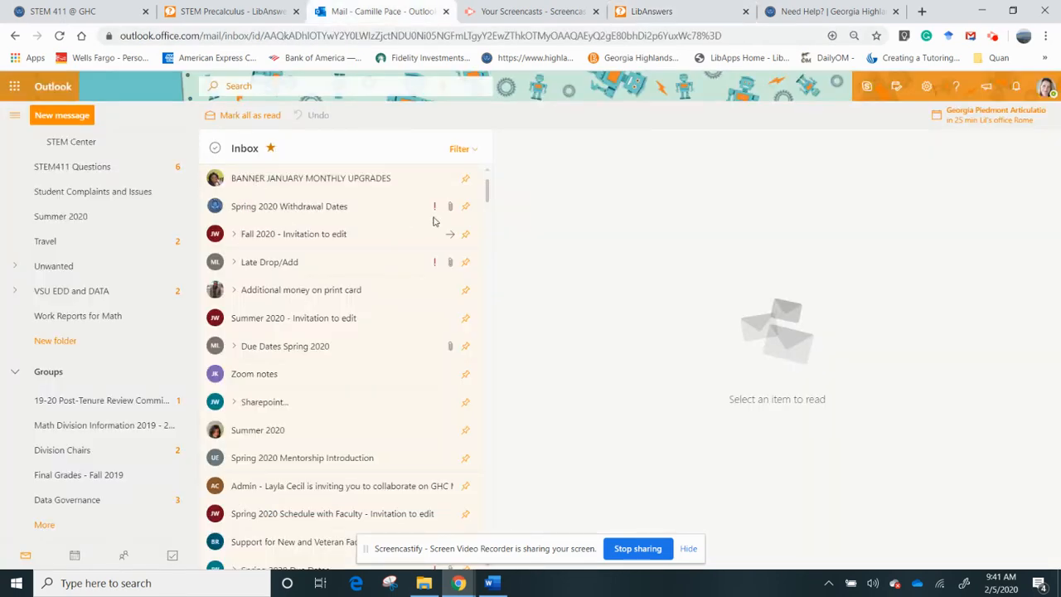
- Open the STEM411 Questions folder and test the emailed need-help link in a new window
left_click(115, 185)
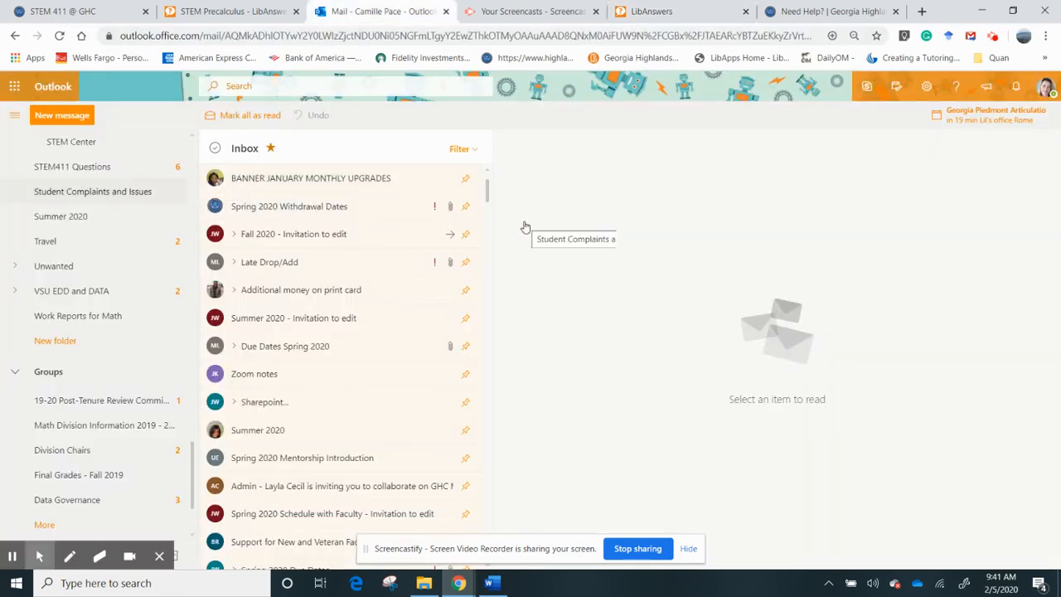
left_click(335, 199)
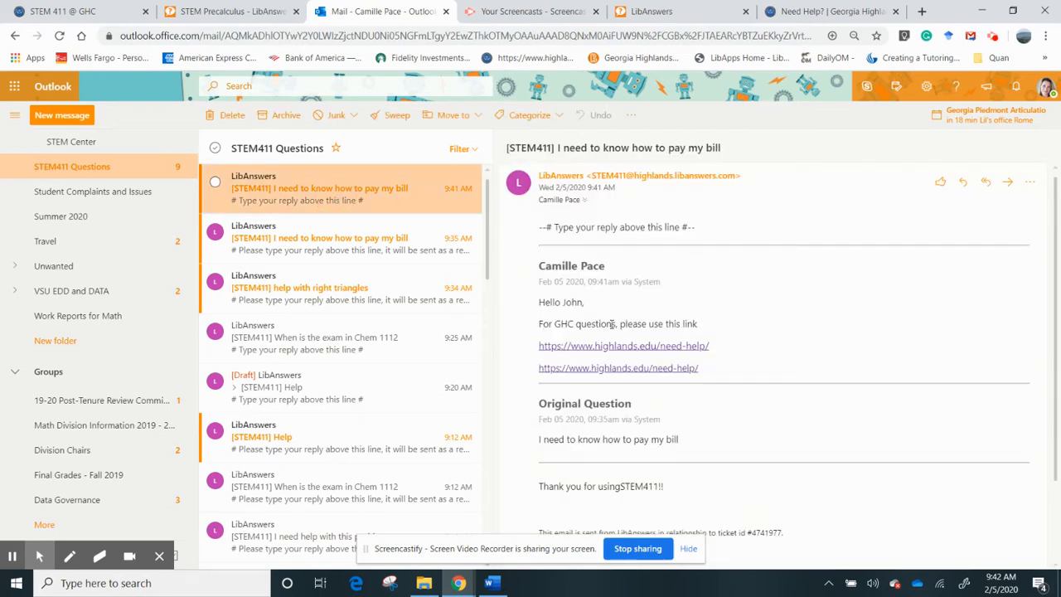
right_click(662, 347)
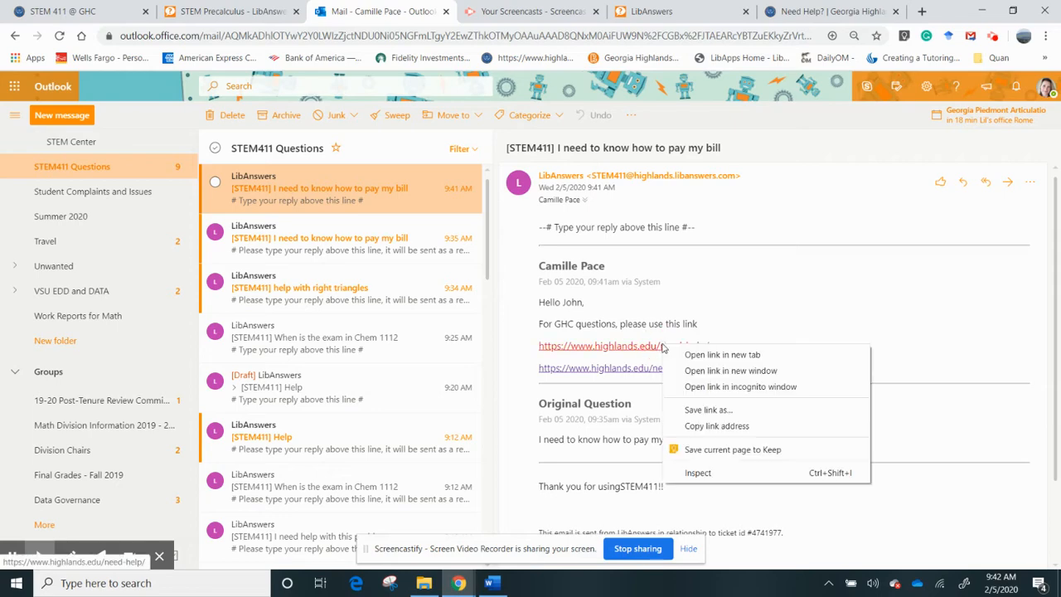
left_click(692, 373)
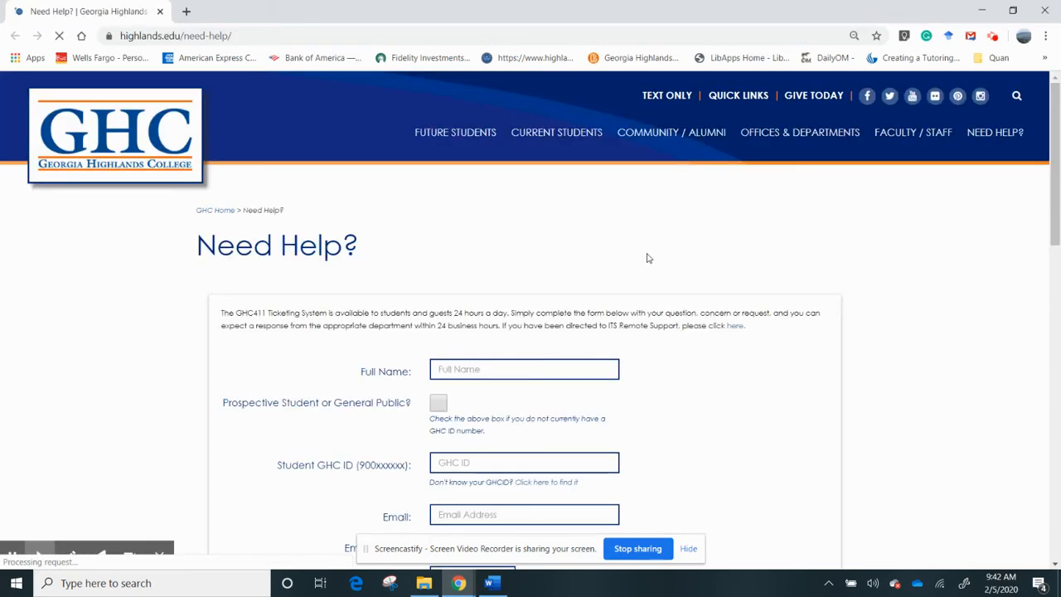
left_click(1046, 10)
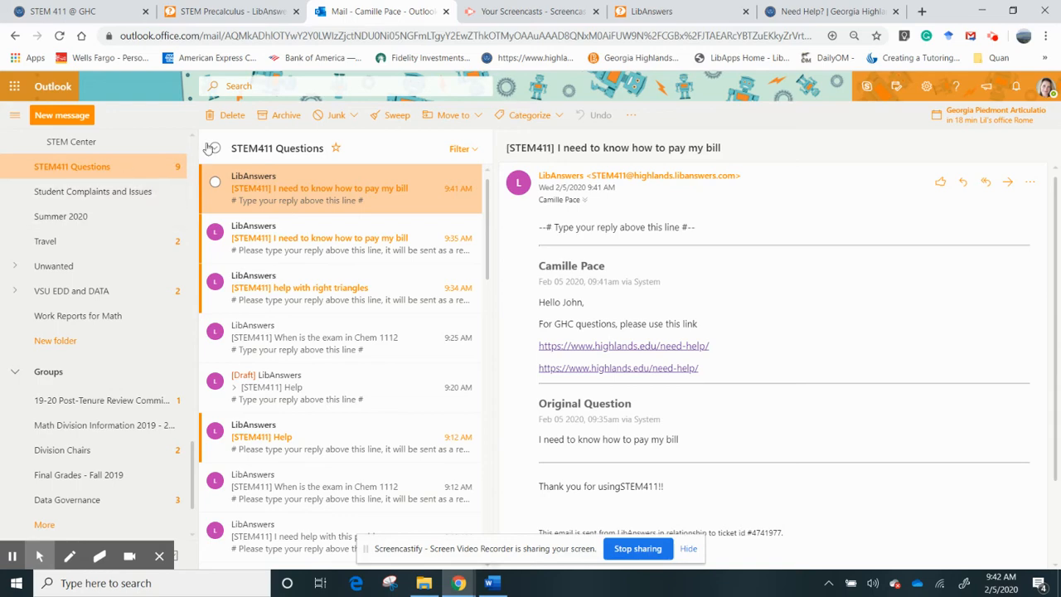
left_click(210, 9)
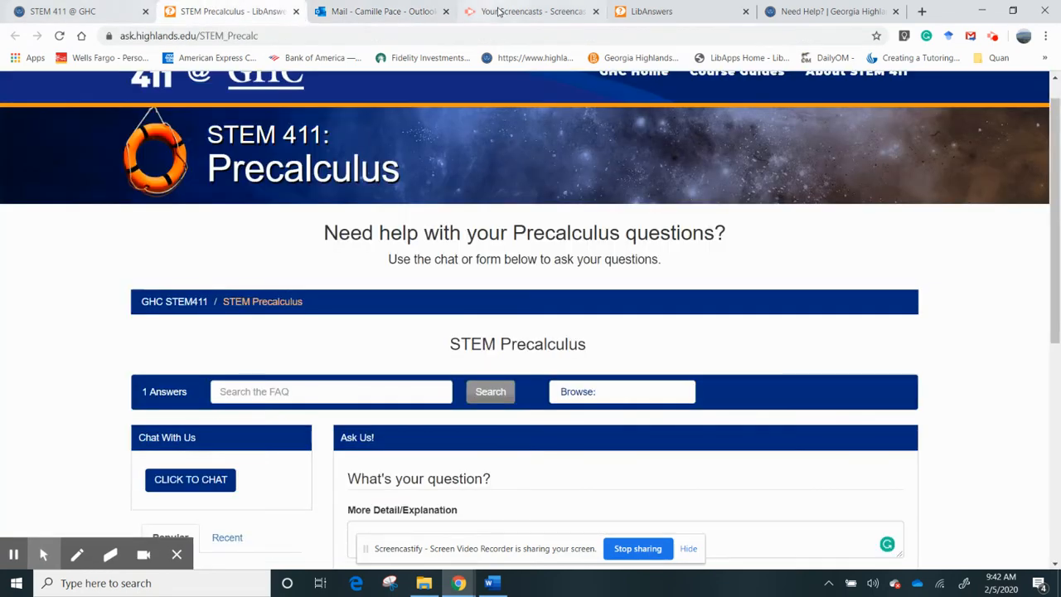
- Return to the LibAnswers dashboard and glance at the bulk ticket actions
left_click(675, 8)
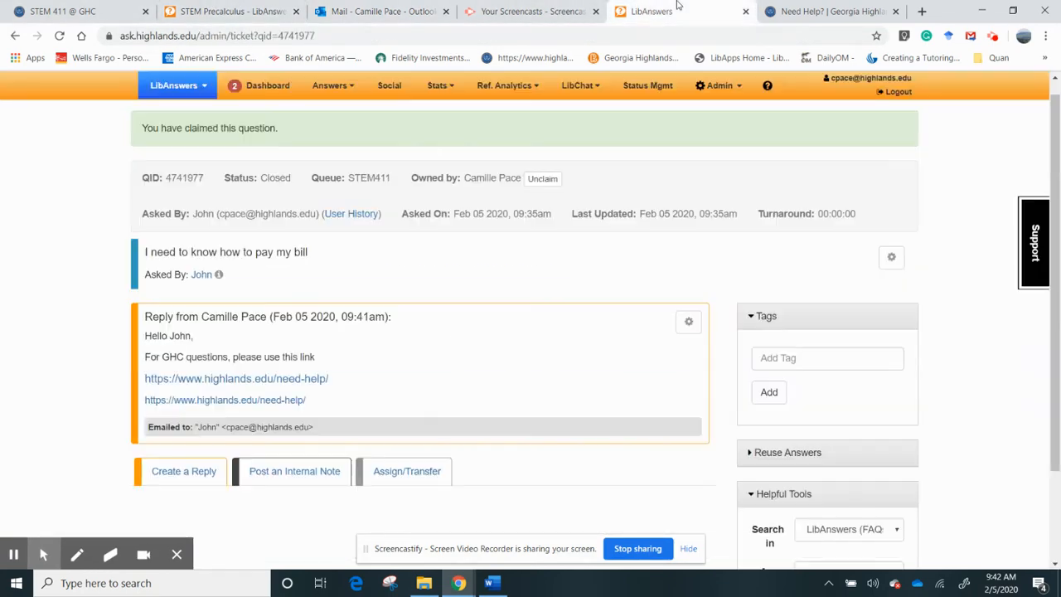
scroll(1043, 251, "up", 1)
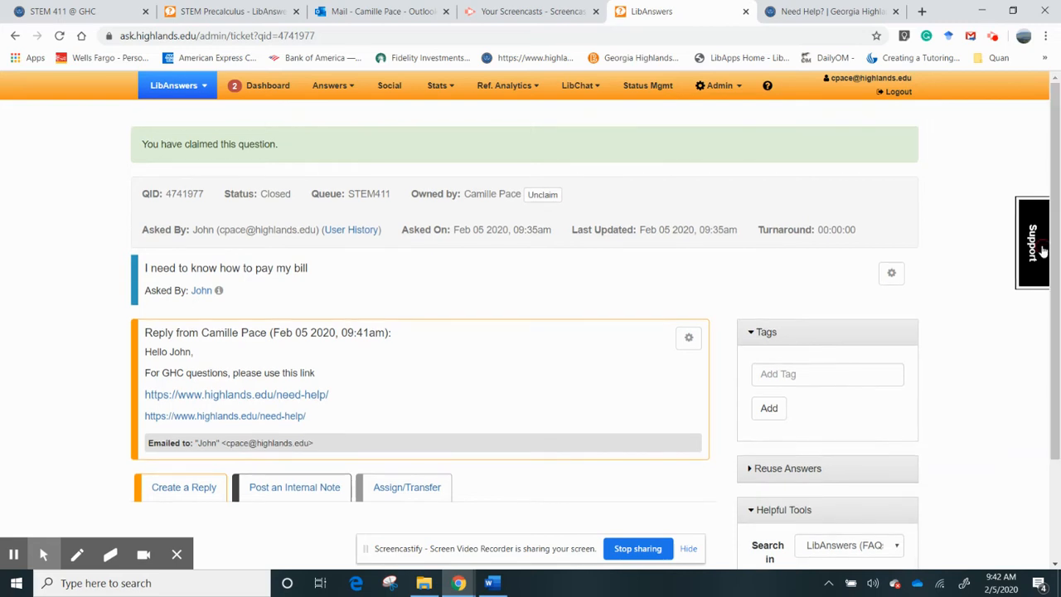
left_click(260, 93)
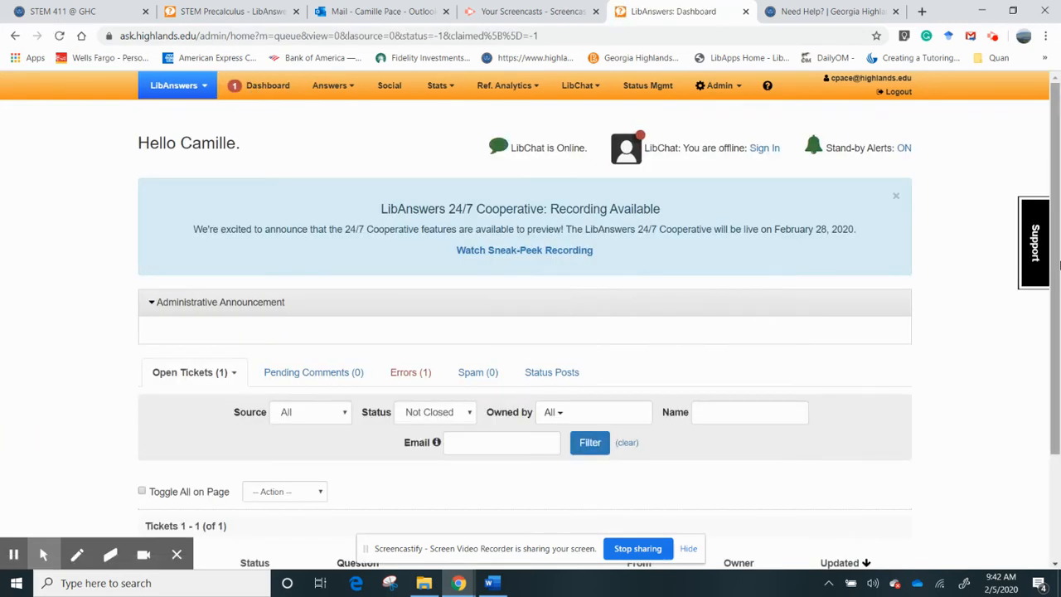
left_click_drag(1059, 263, 1059, 382)
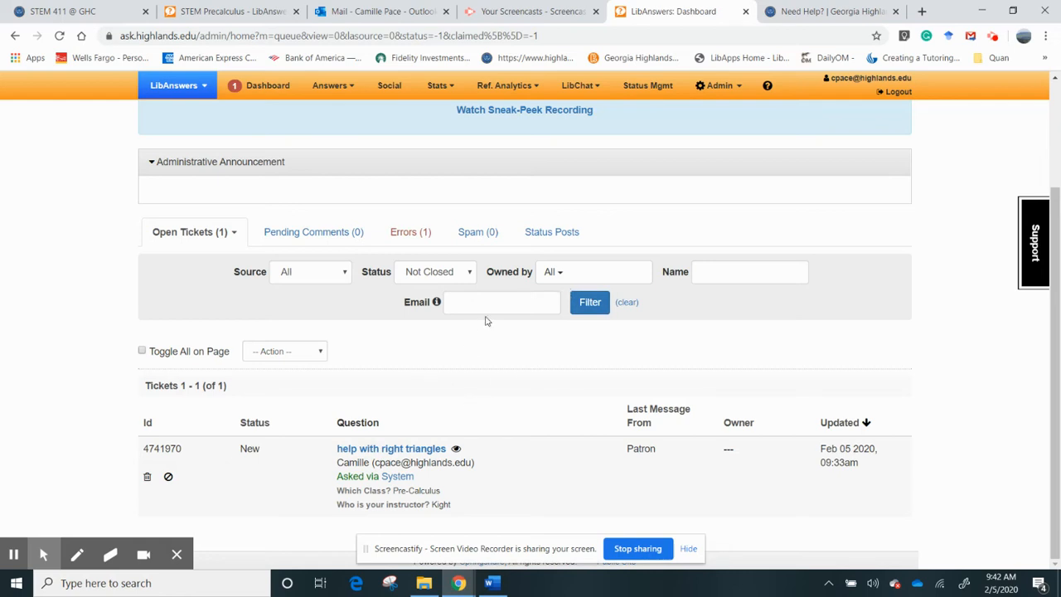
left_click(322, 351)
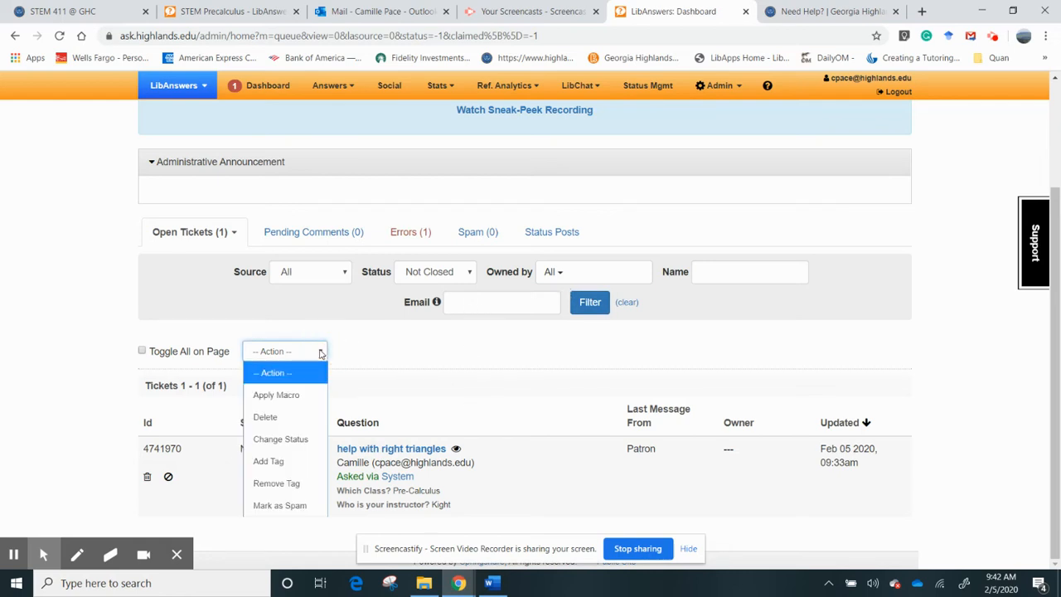
left_click(346, 351)
- Filter tickets by Closed status and open the closed 'I need to know how to pay my bill' ticket
left_click(471, 274)
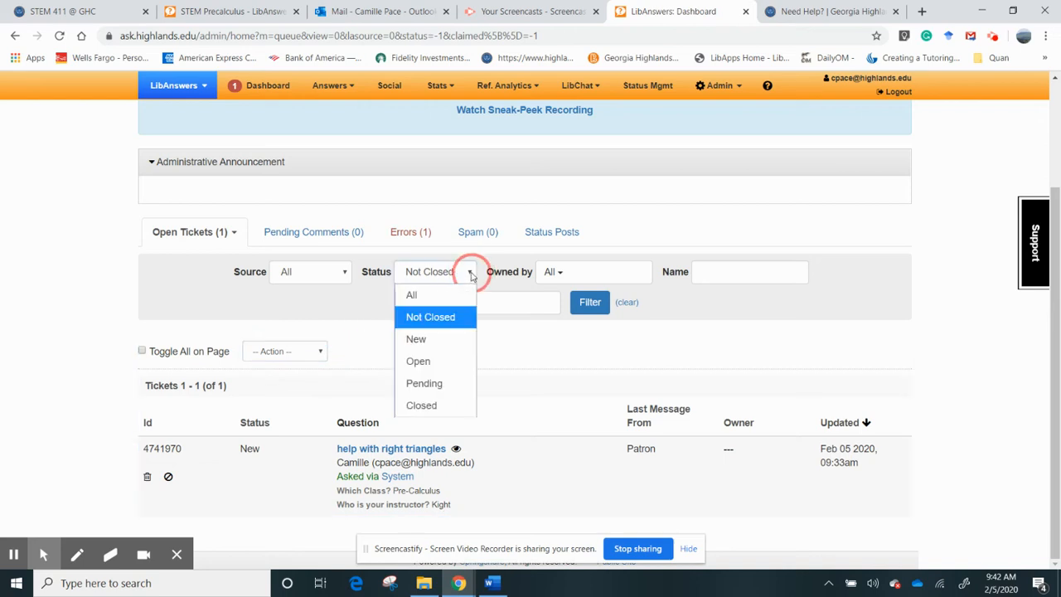
left_click(433, 406)
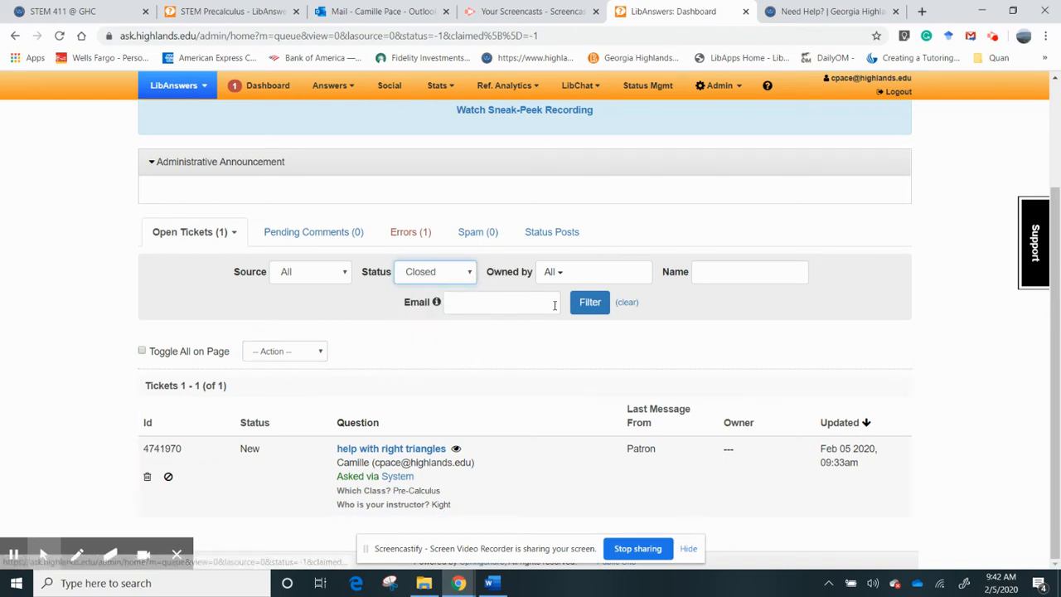
left_click(589, 303)
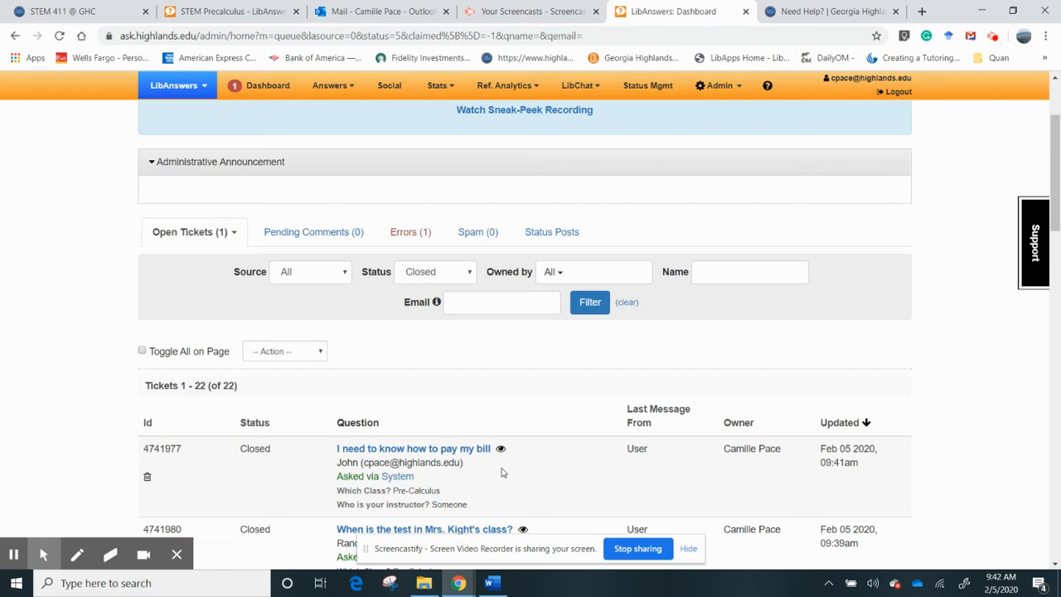
scroll(604, 288, "down", 1)
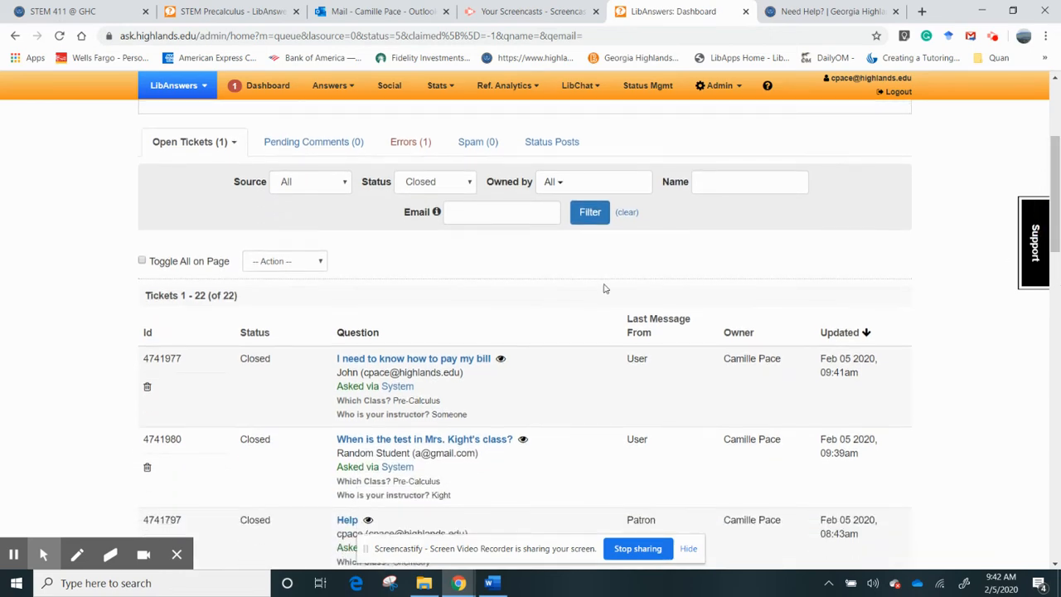
left_click(419, 360)
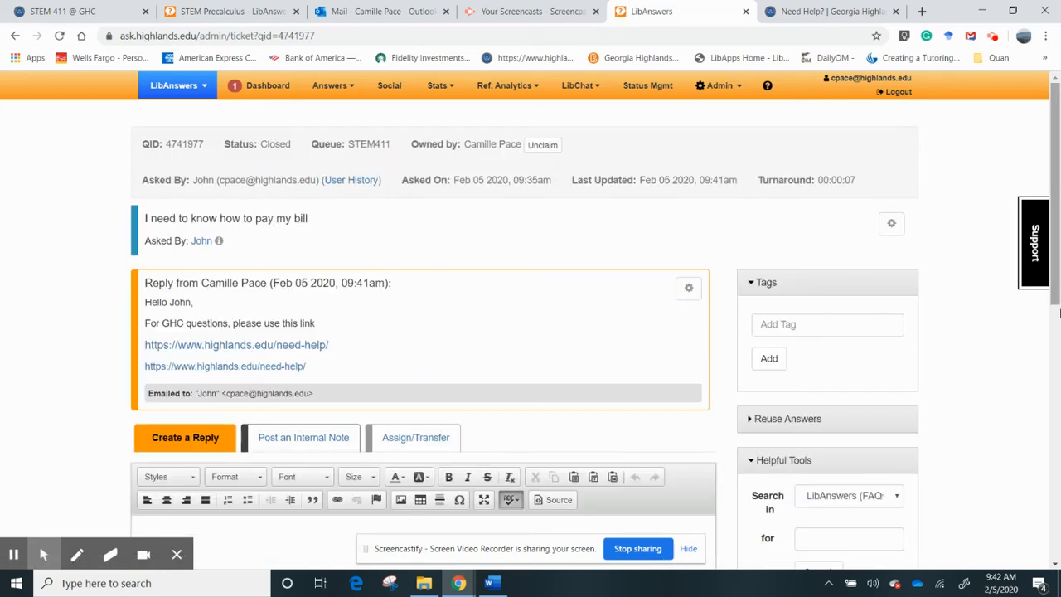
- Post the reply 'Student notified me that they email it.' as Closed, confirming no analytics
scroll(332, 398, "down", 3)
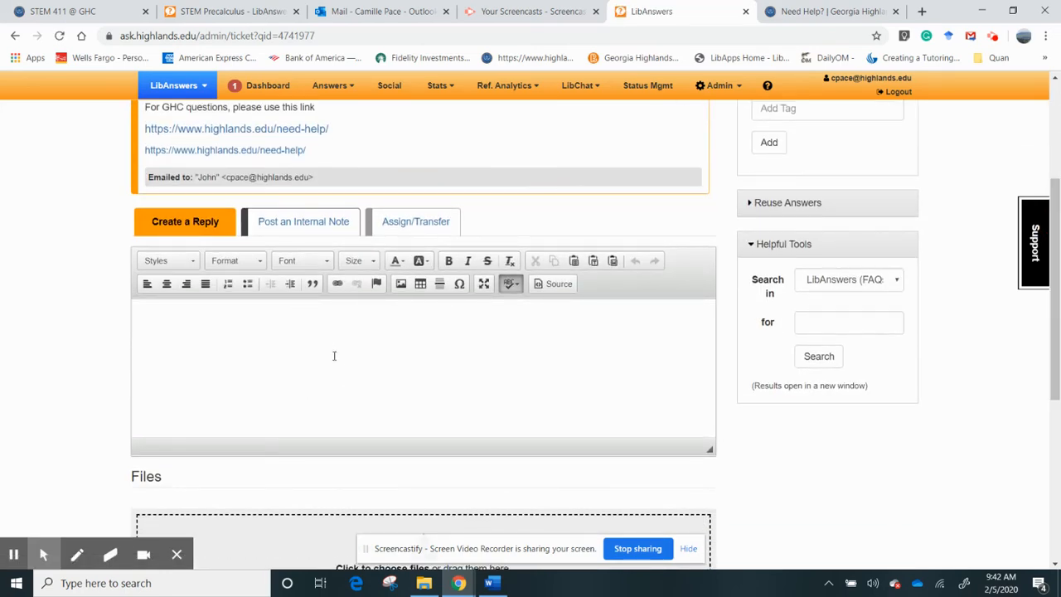
left_click(331, 351)
type("Student")
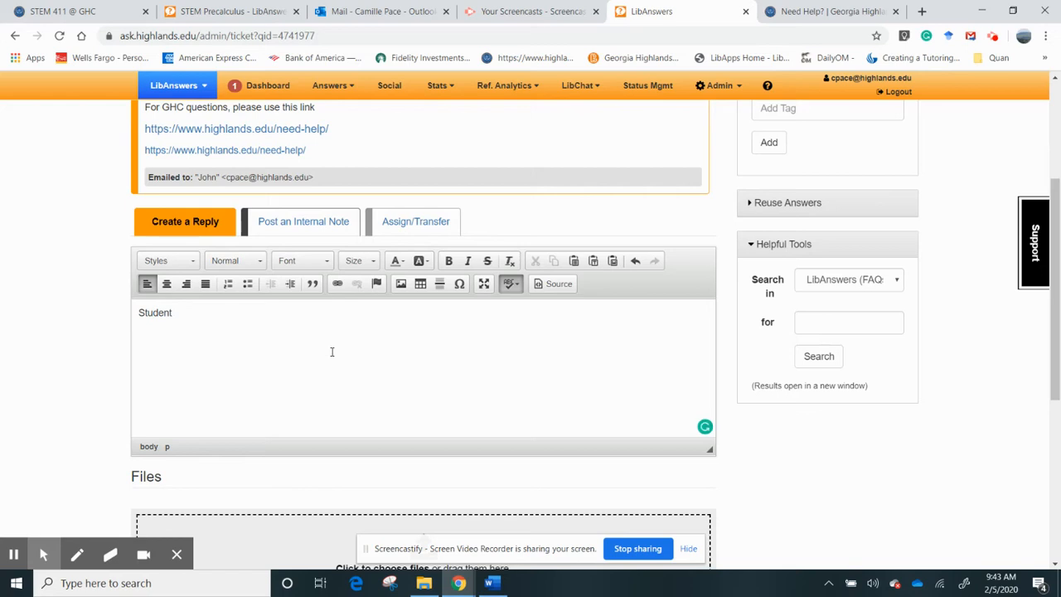
type("notified me that they email it.")
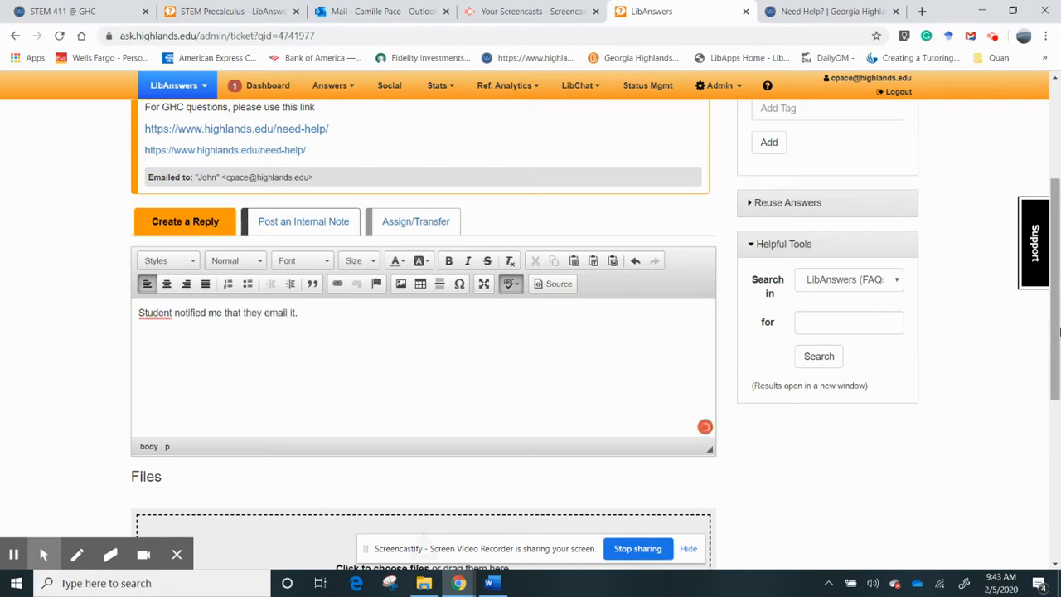
left_click_drag(1055, 329, 750, 502)
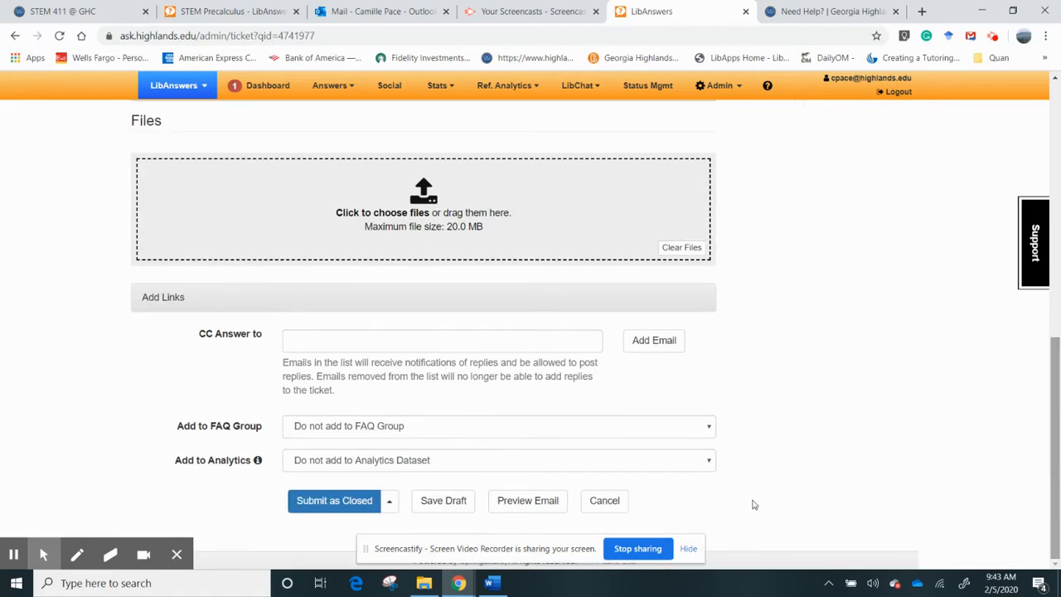
left_click(339, 501)
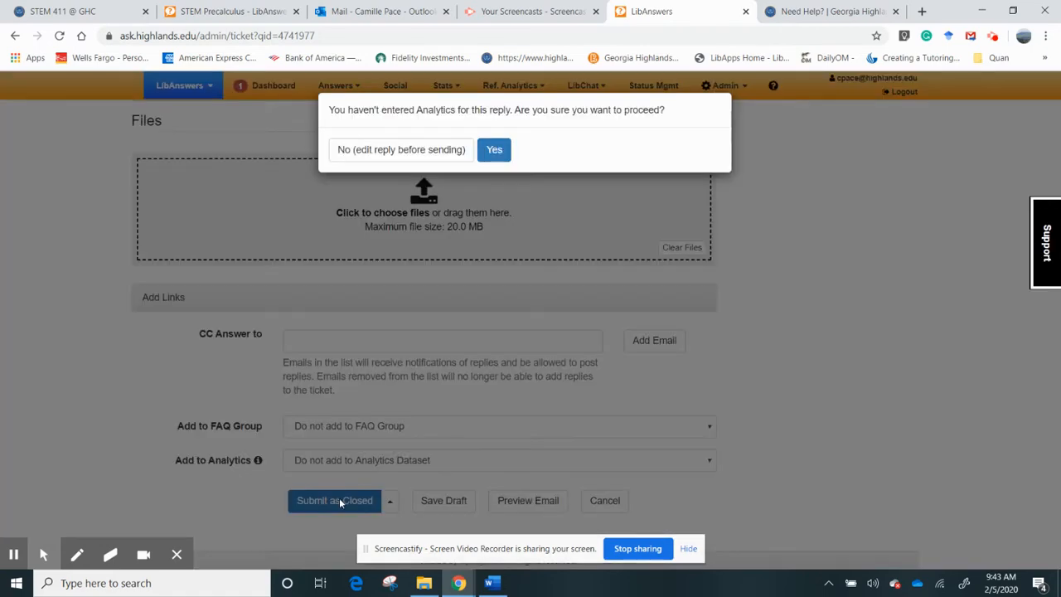
left_click(494, 150)
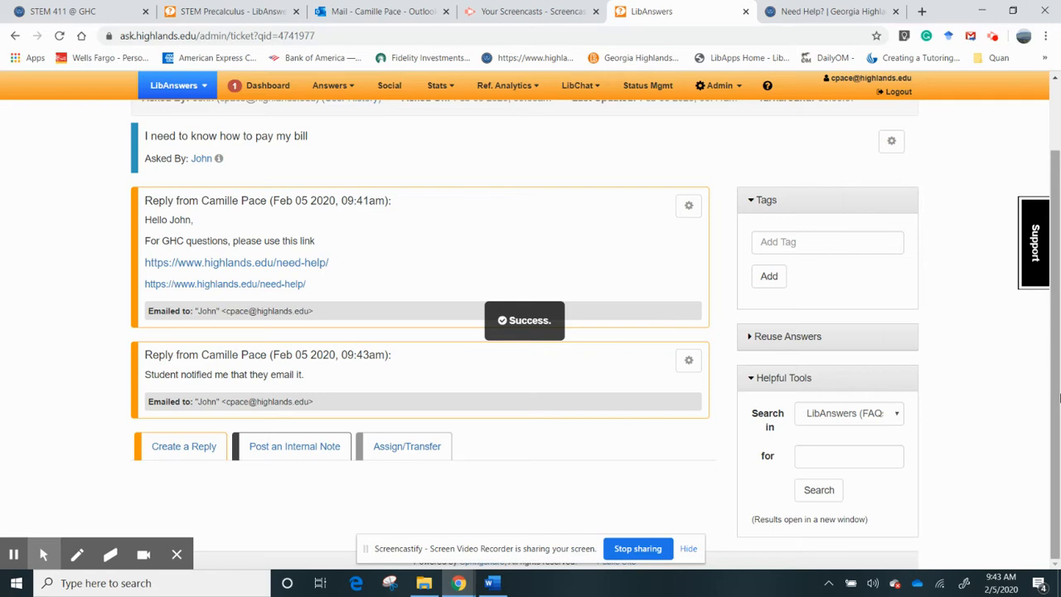
left_click_drag(1054, 331, 1054, 249)
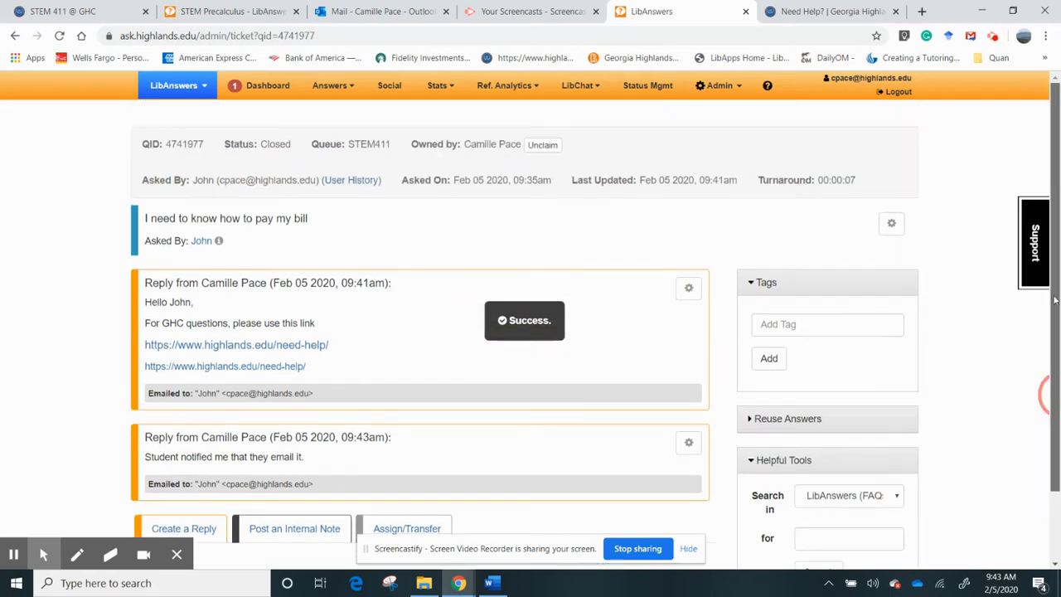
- Filter the dashboard's ticket list to show Closed tickets
left_click(259, 85)
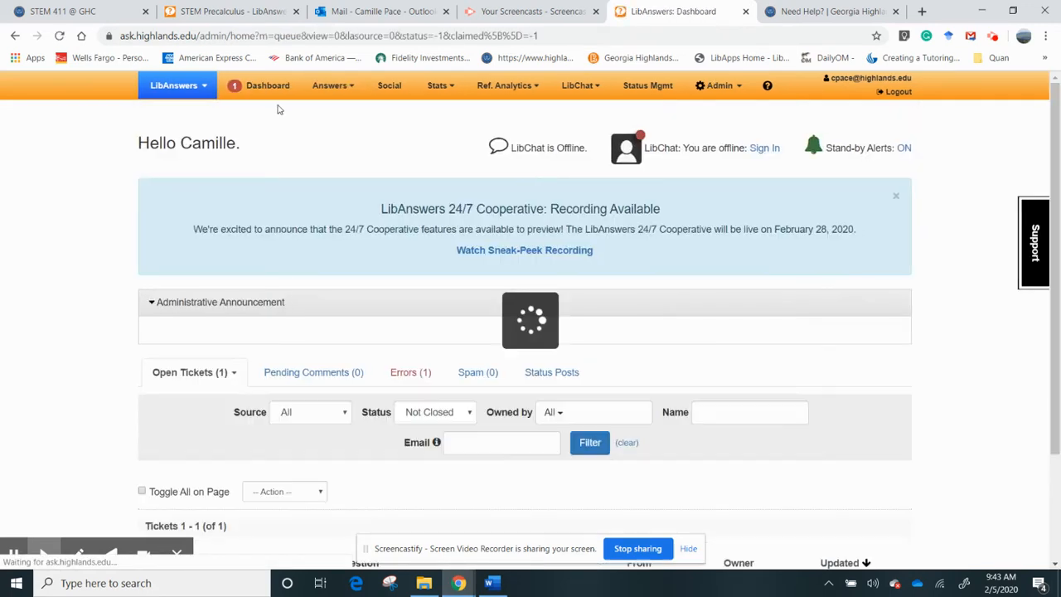
left_click_drag(1054, 291, 1058, 406)
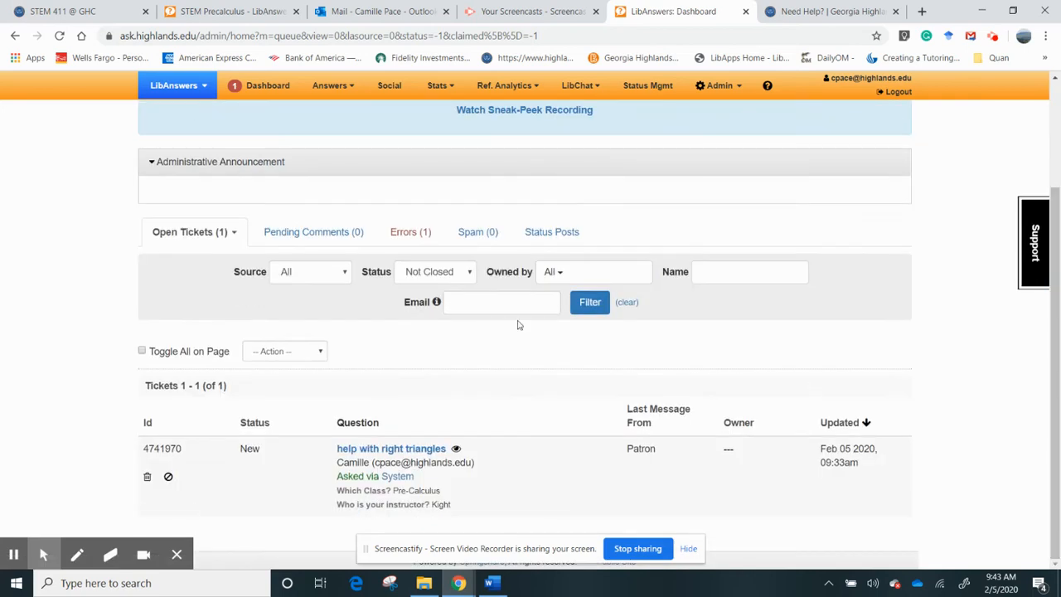
left_click(470, 274)
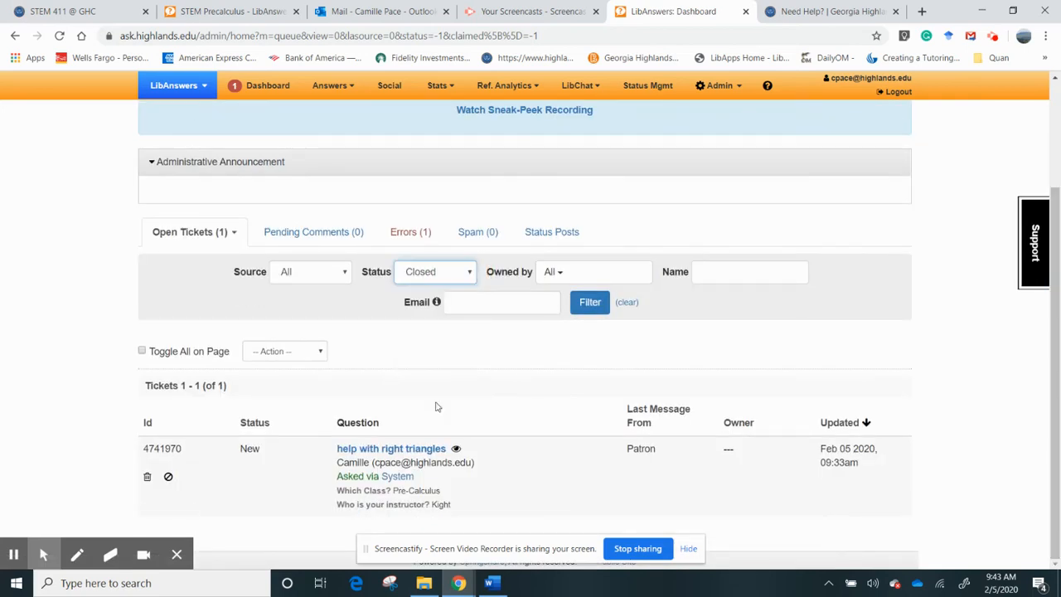
left_click(438, 404)
left_click(589, 302)
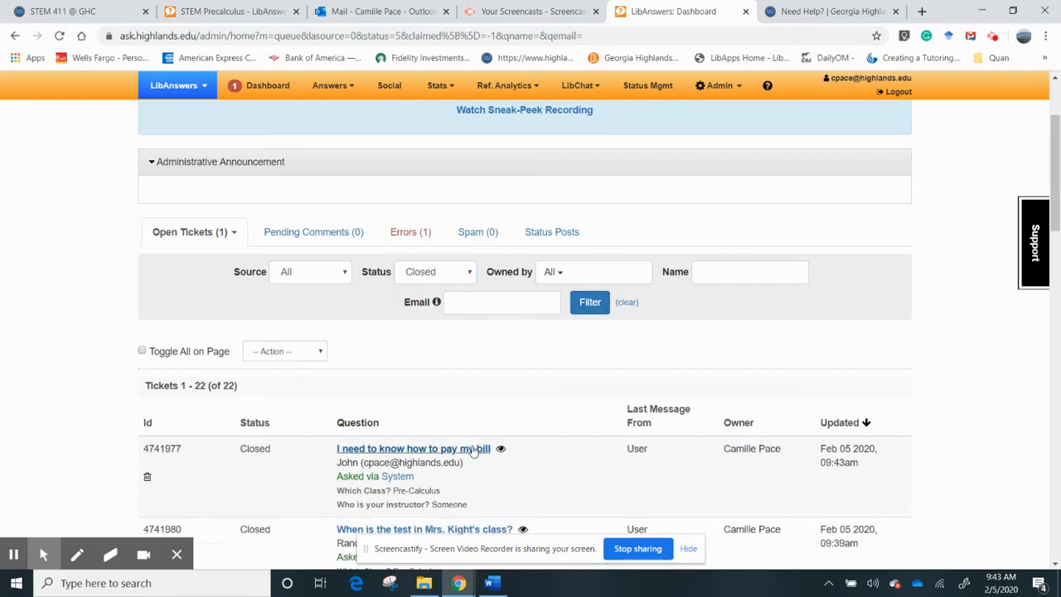
- Check the 'I need to know how to pay my bill' ticket, then return to the dashboard
left_click(397, 454)
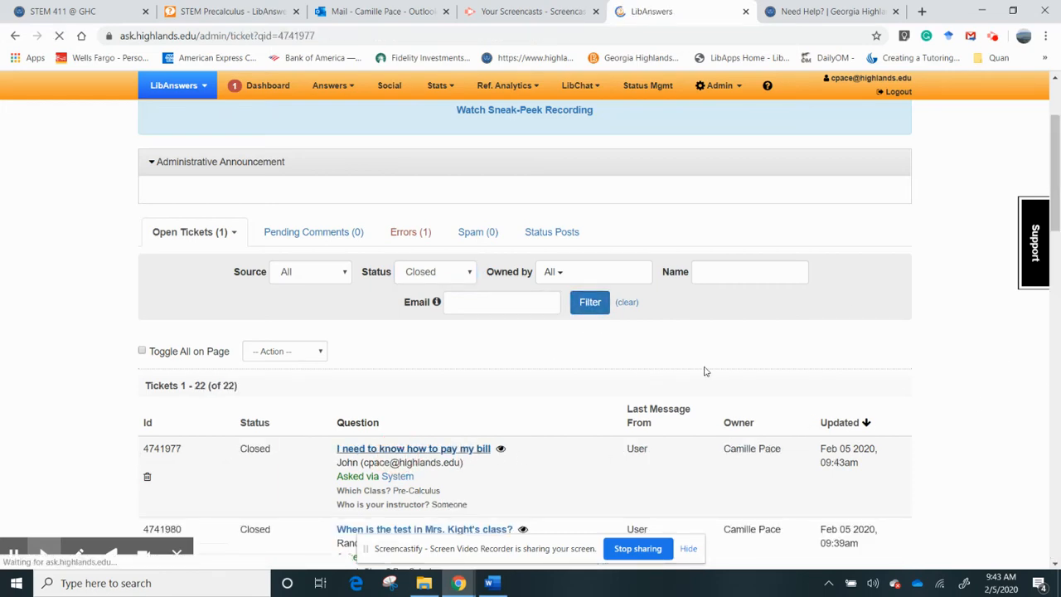
scroll(1057, 329, "down", 3)
scroll(1056, 329, "up", 3)
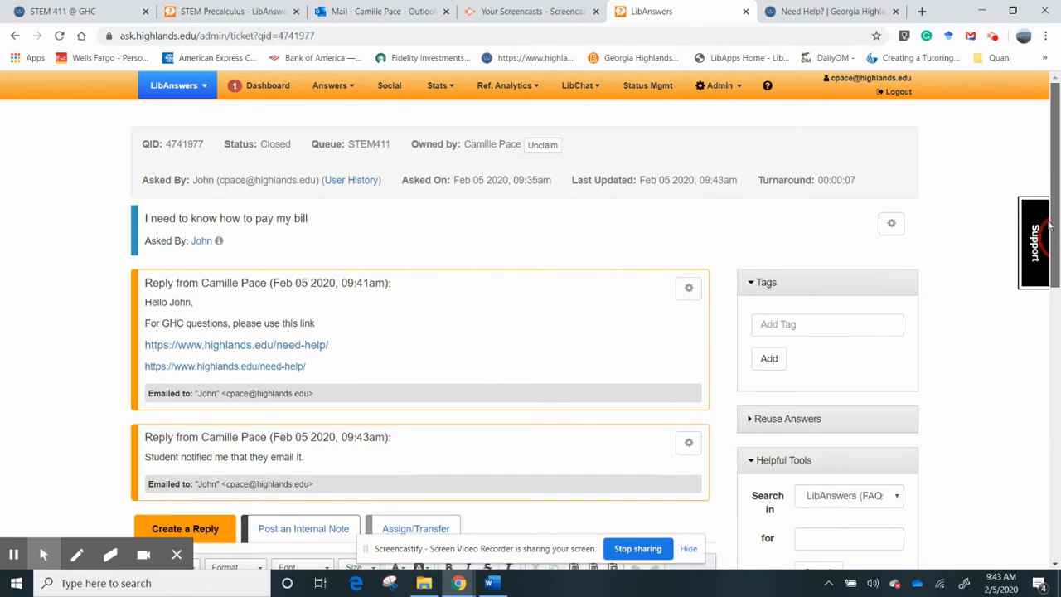
left_click(264, 91)
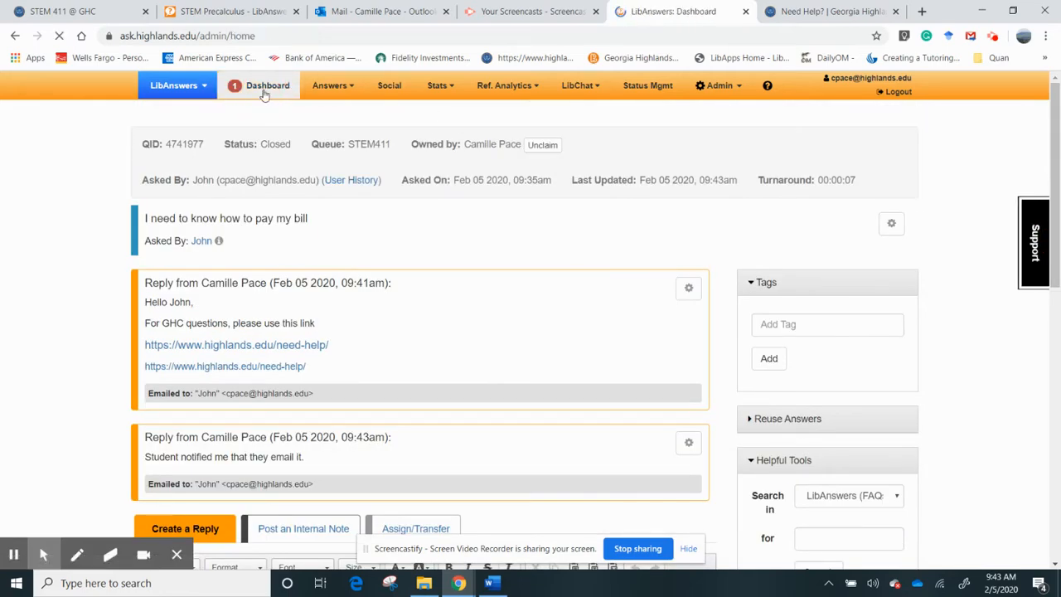
scroll(1057, 292, "down", 2)
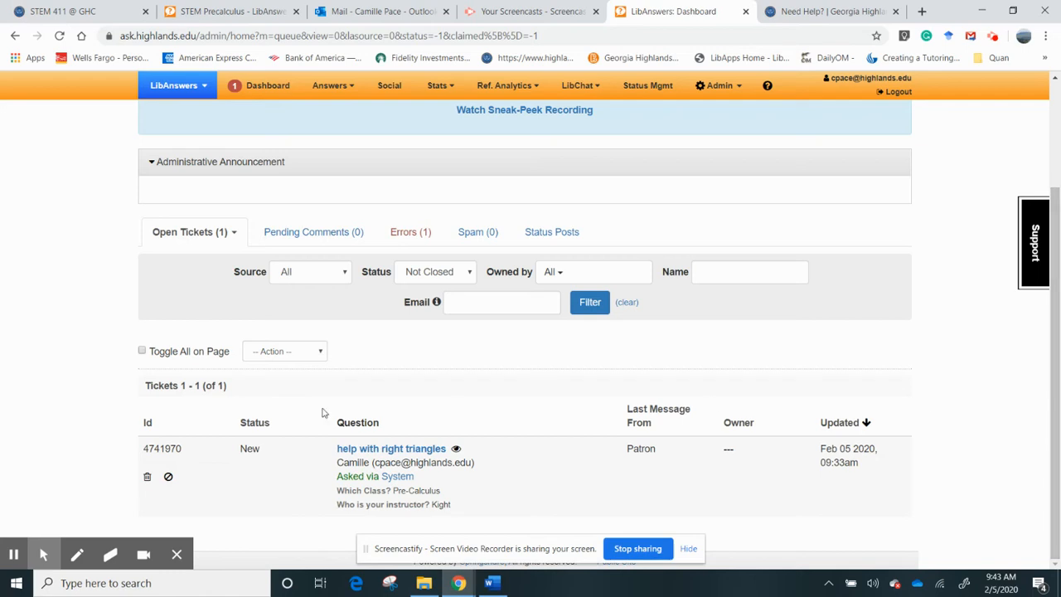
- Open the 'help with right triangles' ticket and add the surname to the asker's name
left_click(354, 453)
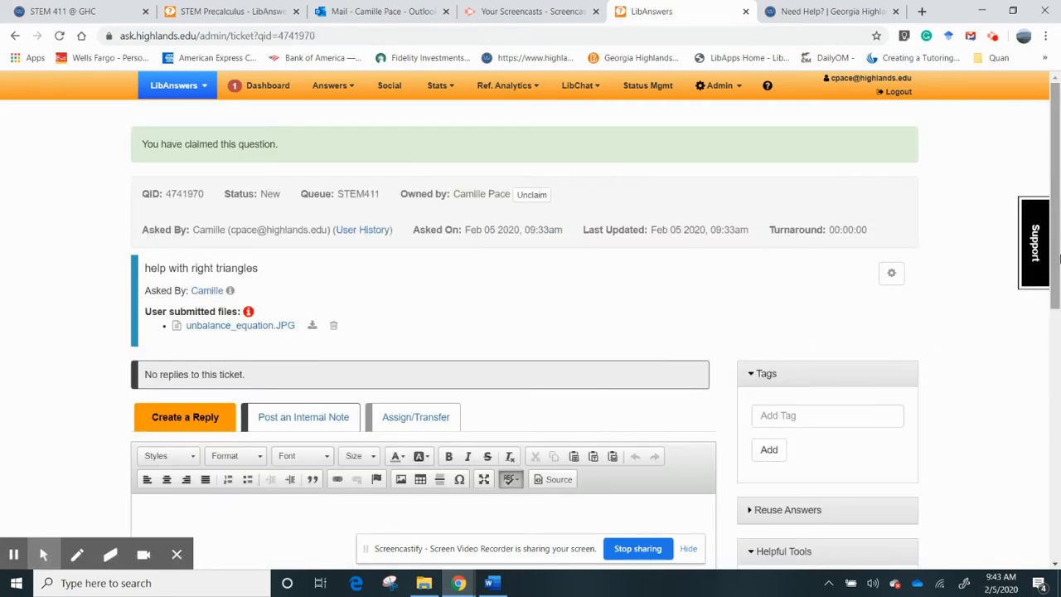
scroll(261, 286, "down", 1)
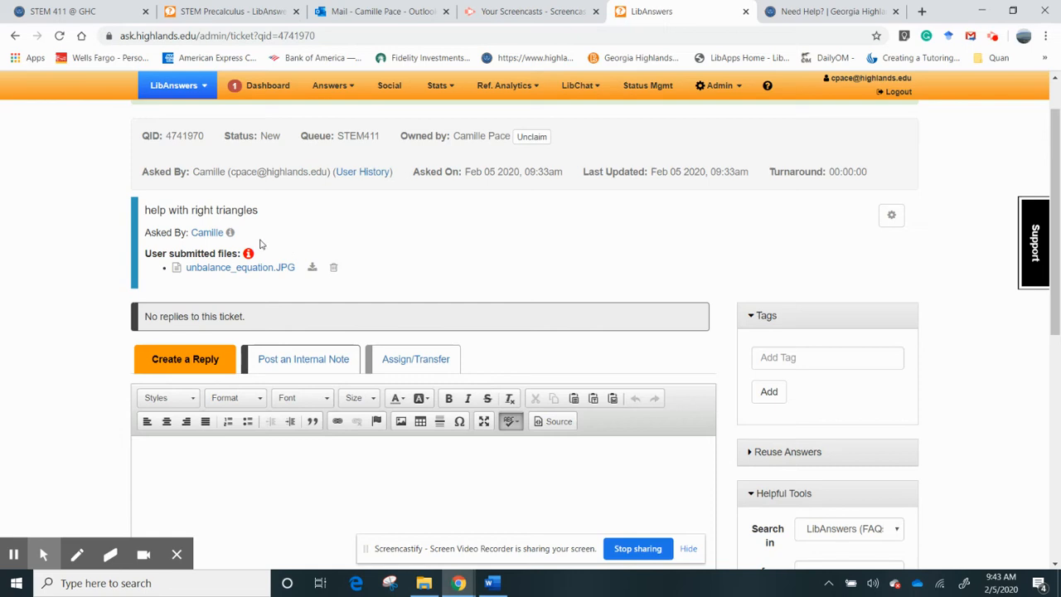
left_click(231, 235)
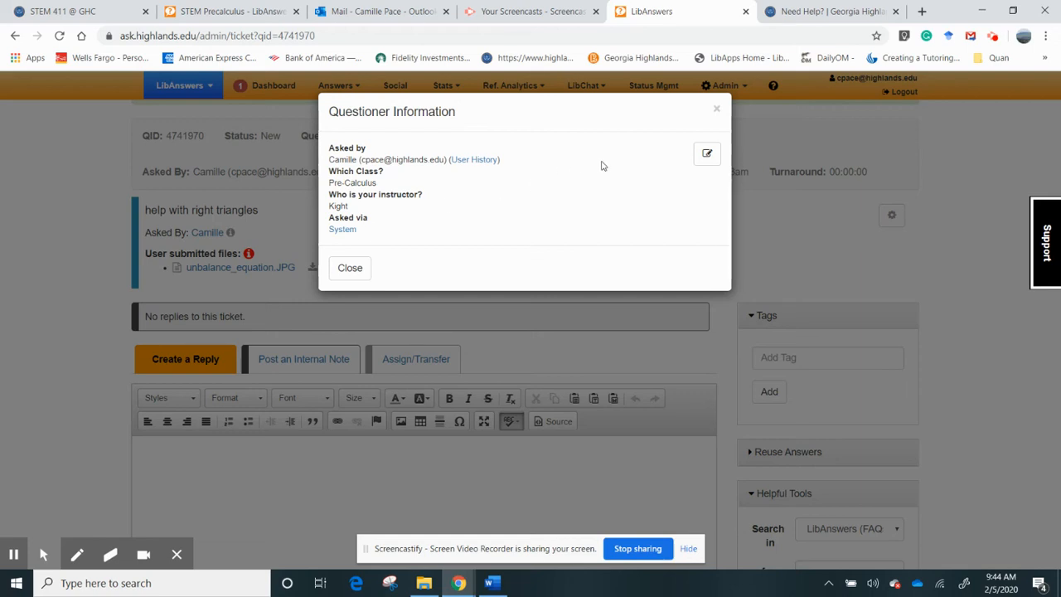
left_click(706, 156)
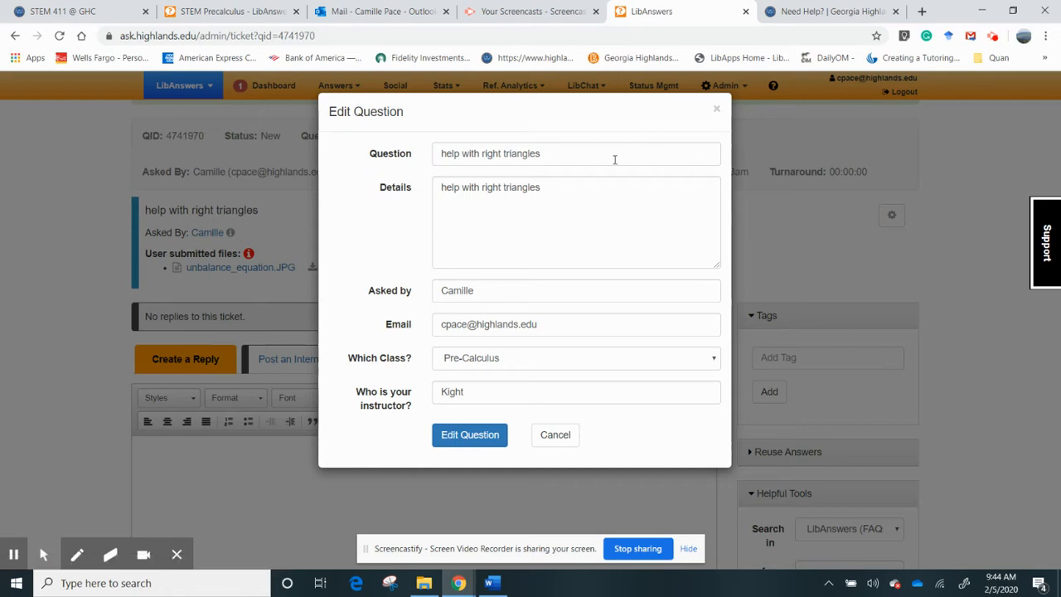
left_click(506, 297)
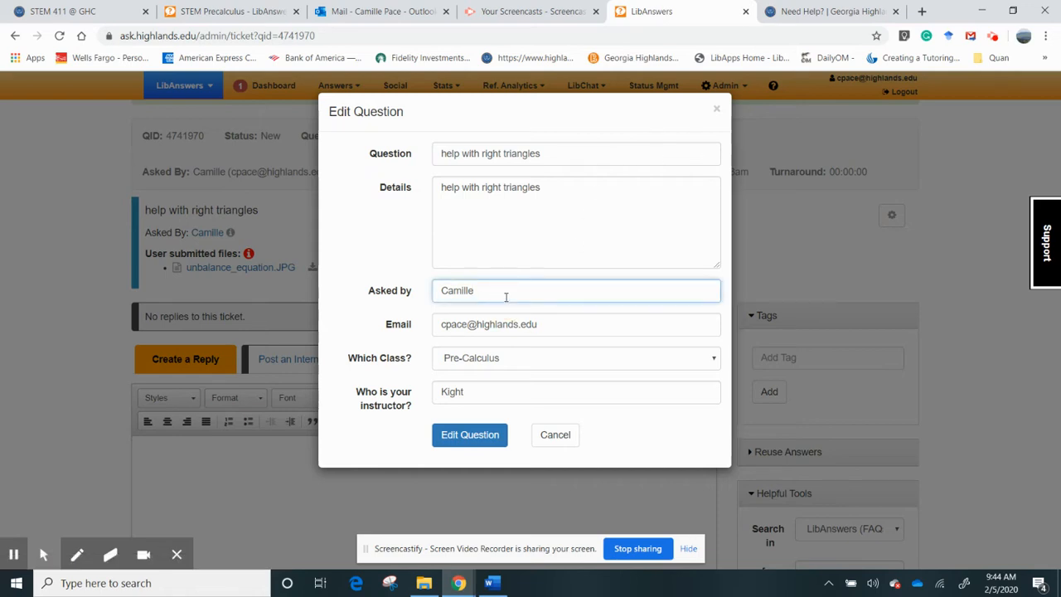
left_click(465, 436)
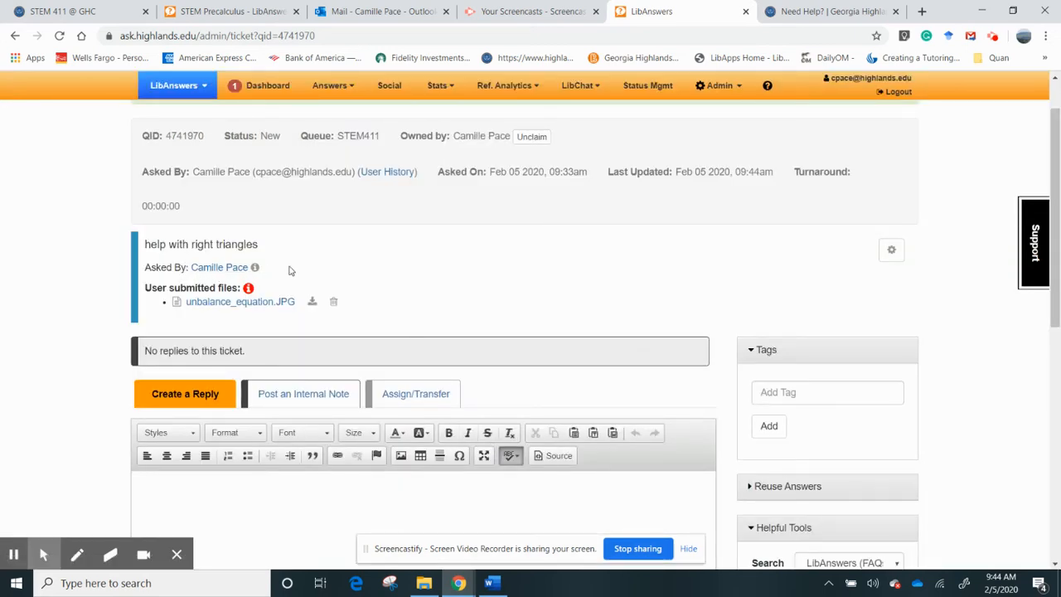
left_click_drag(1057, 222, 1057, 249)
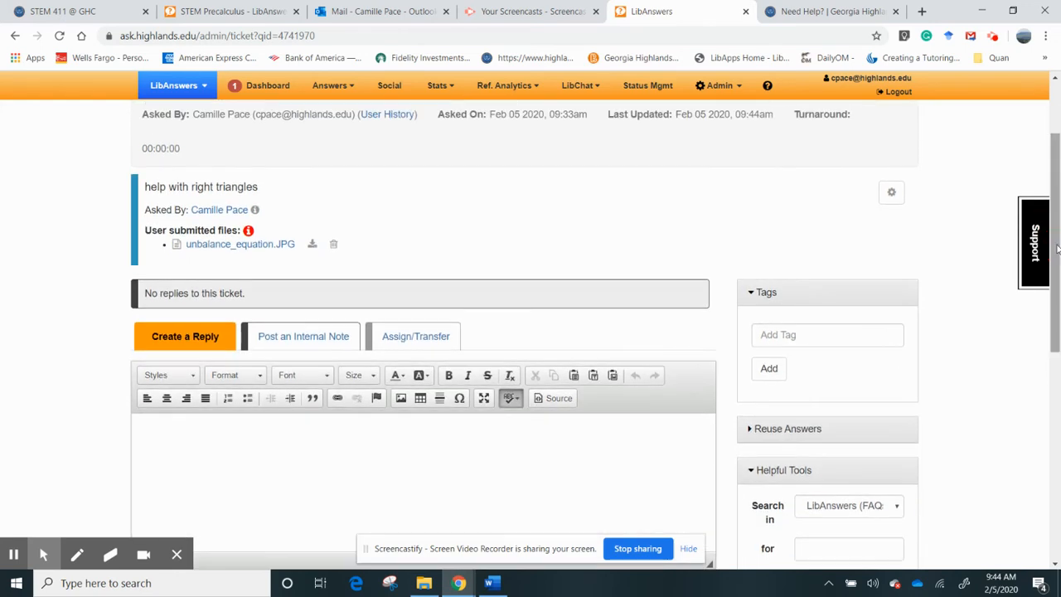
left_click(247, 231)
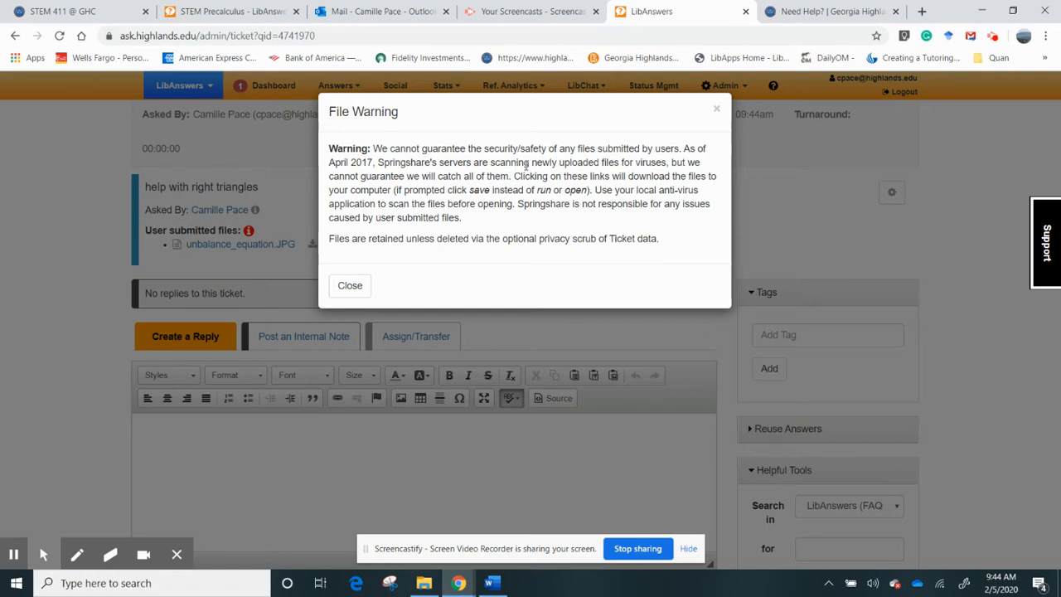
left_click(717, 110)
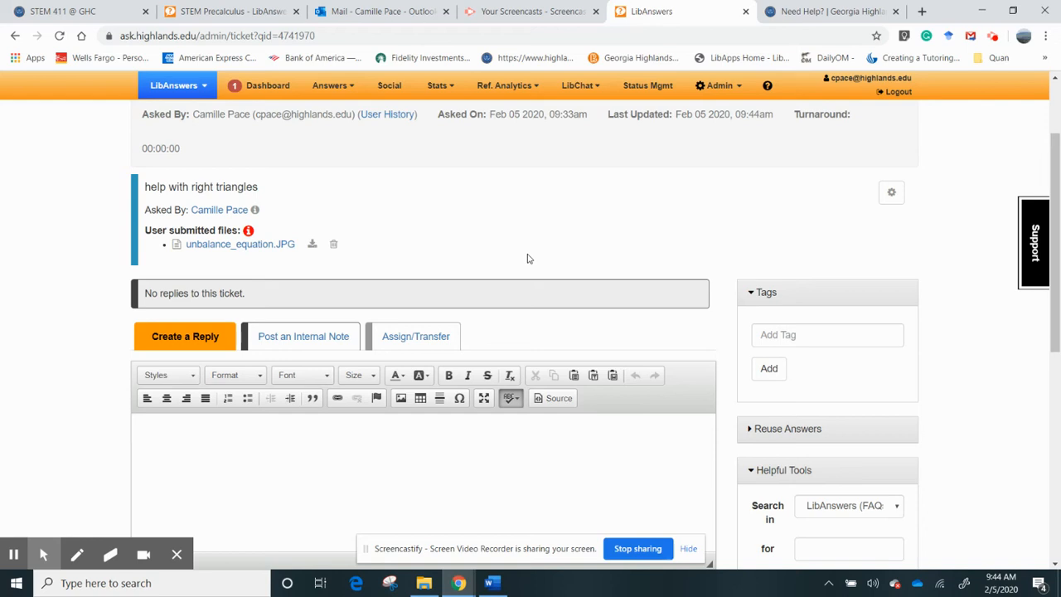
right_click(311, 247)
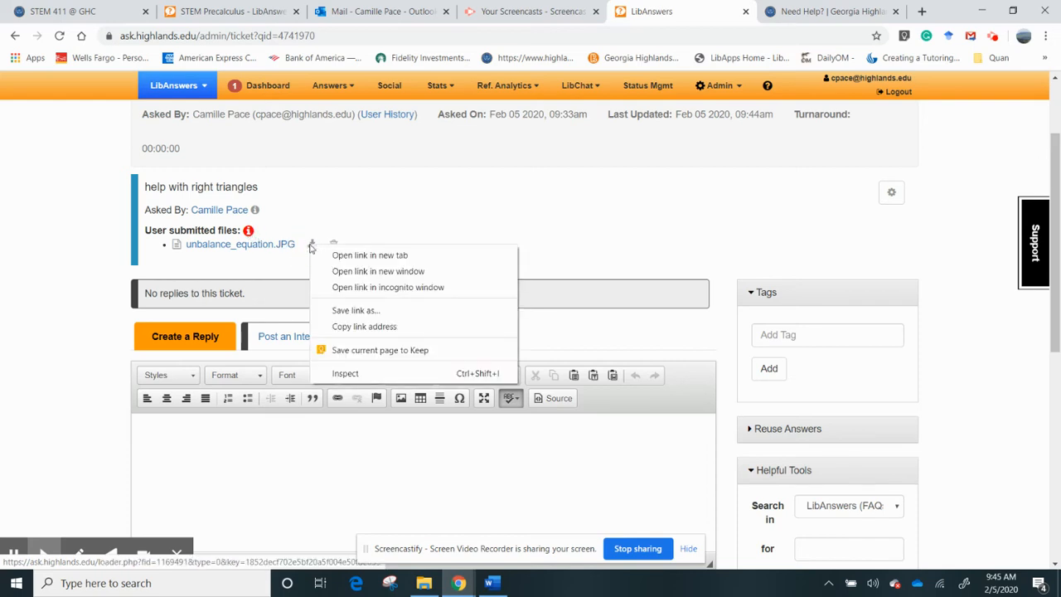
left_click(358, 271)
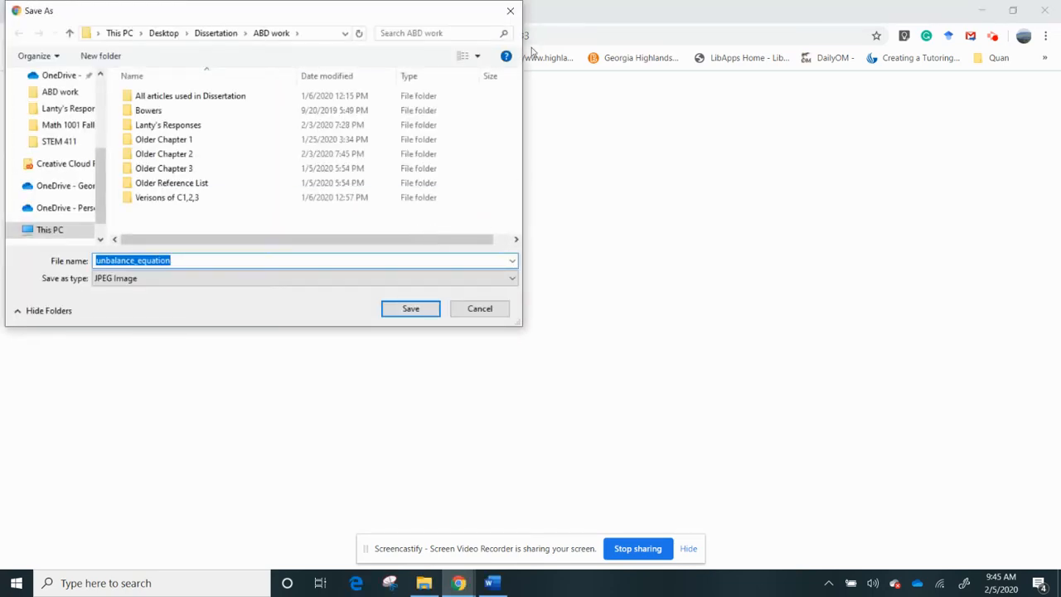
left_click(510, 16)
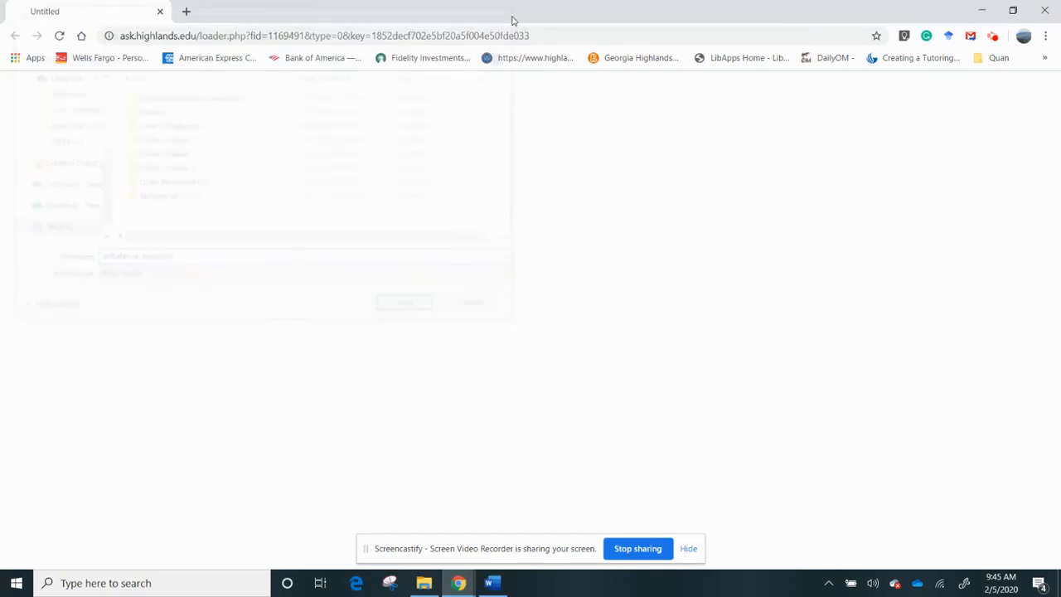
left_click(158, 14)
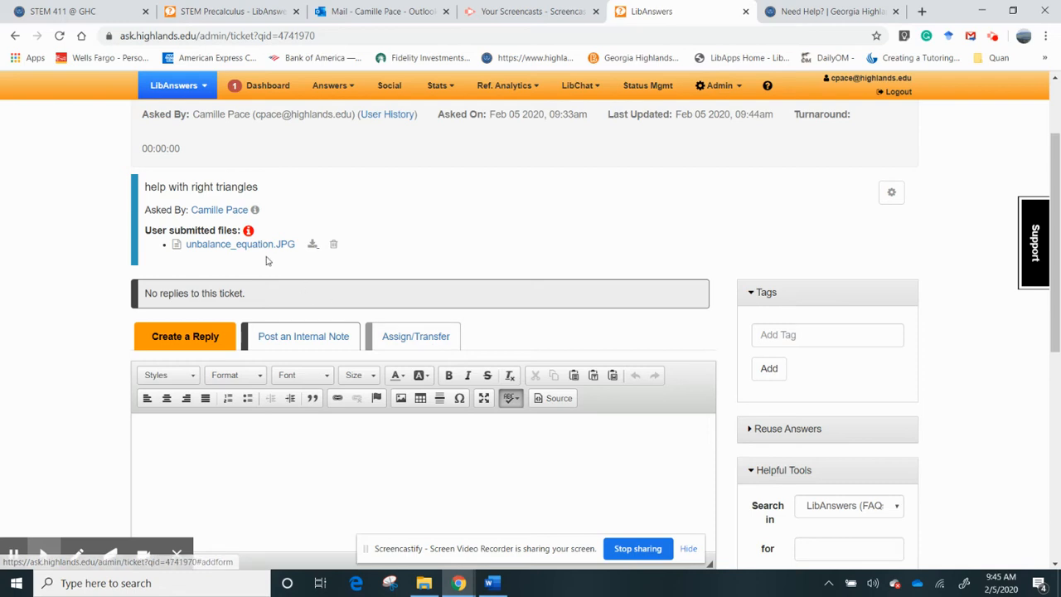
- After viewing the equation image, type a greeting and 'I looked at the question, here is how I would start to answer'
left_click(220, 245)
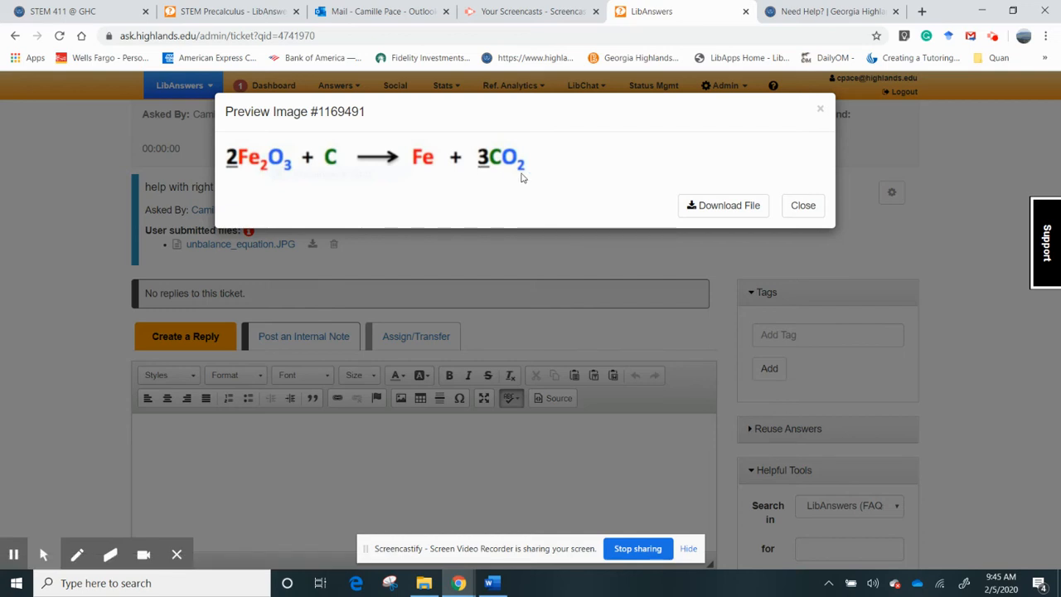
left_click(820, 109)
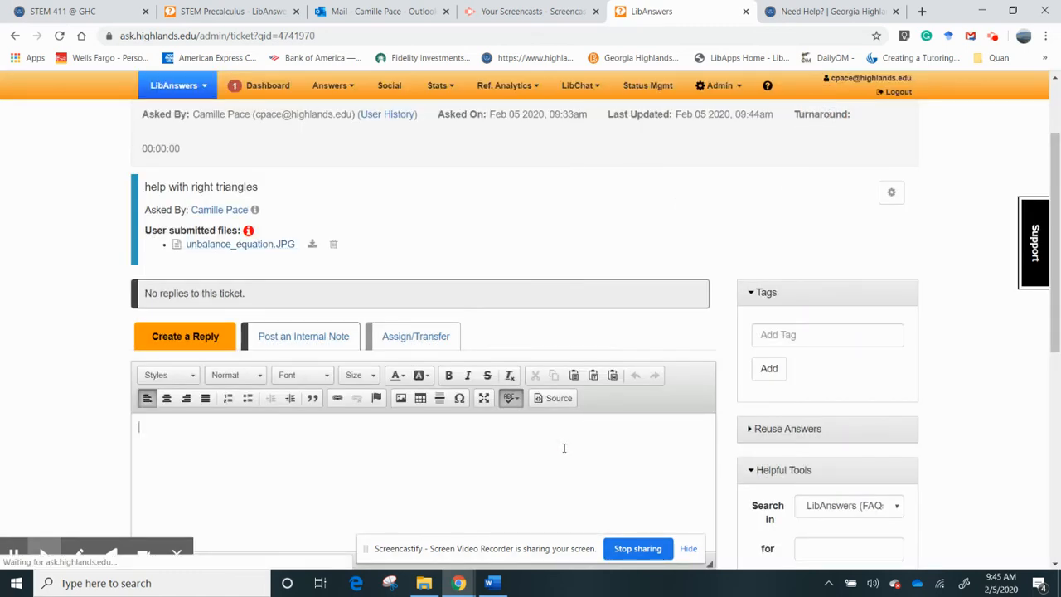
left_click(564, 448)
type("H")
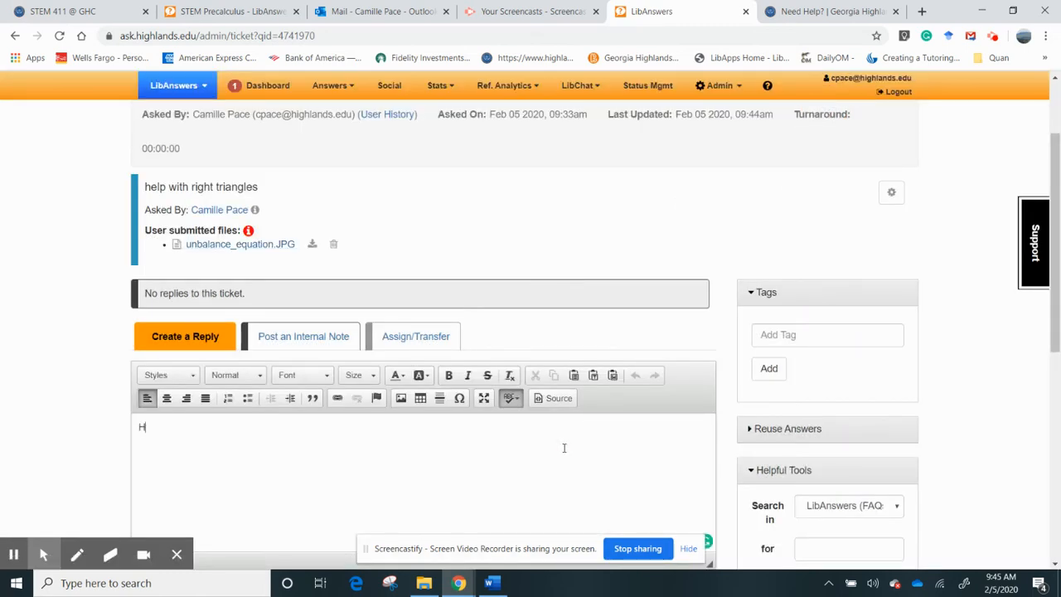
type("ello Camille,")
key("Return")
type("I looked at the question")
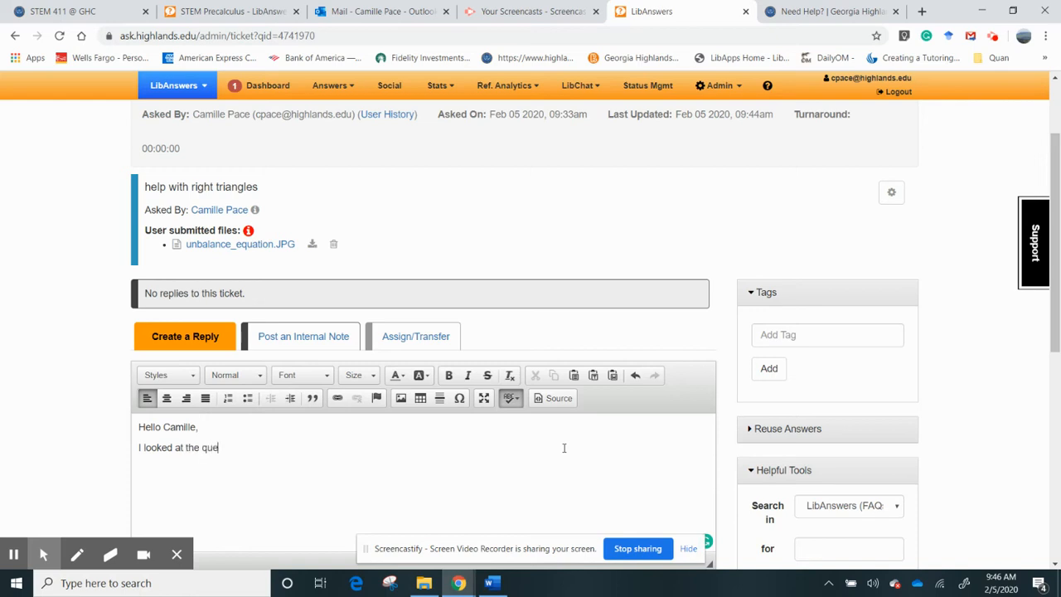
type("here is how I wo")
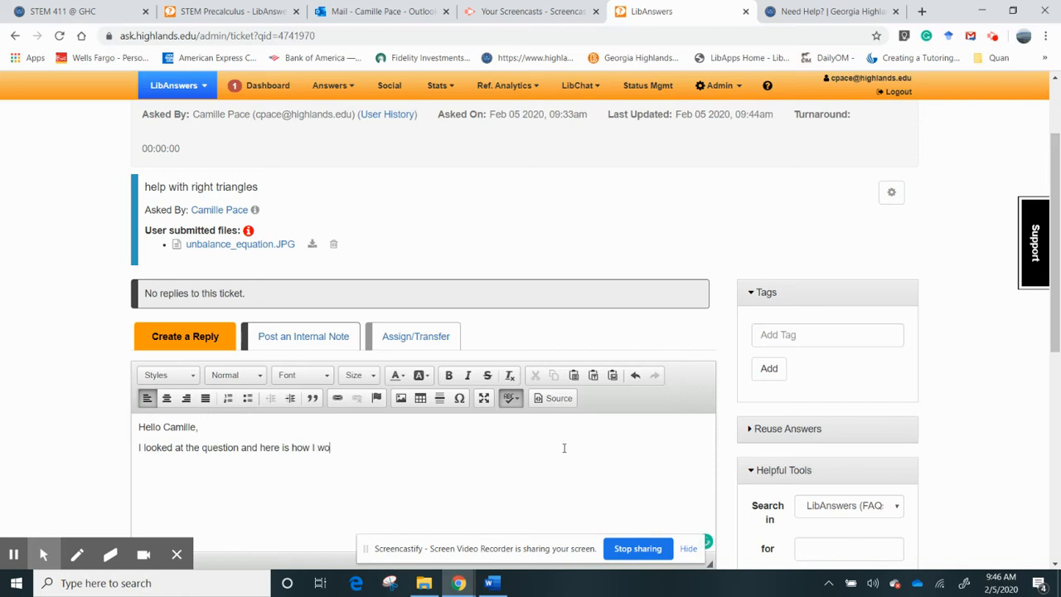
type("uld start to answer.")
- Preview the attached equation image once more and close it
left_click_drag(1057, 300, 1058, 323)
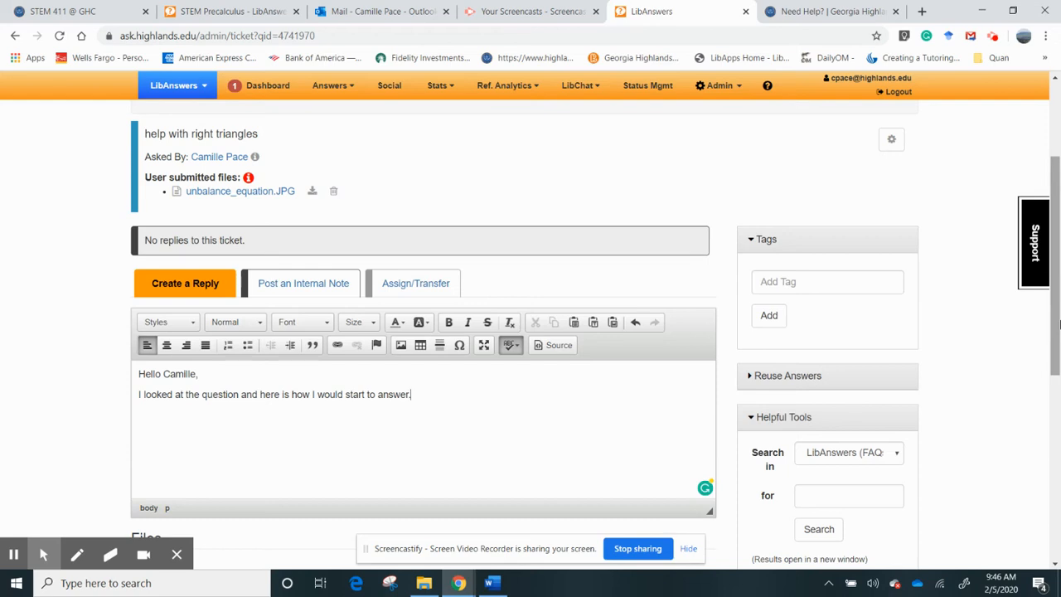
left_click(246, 192)
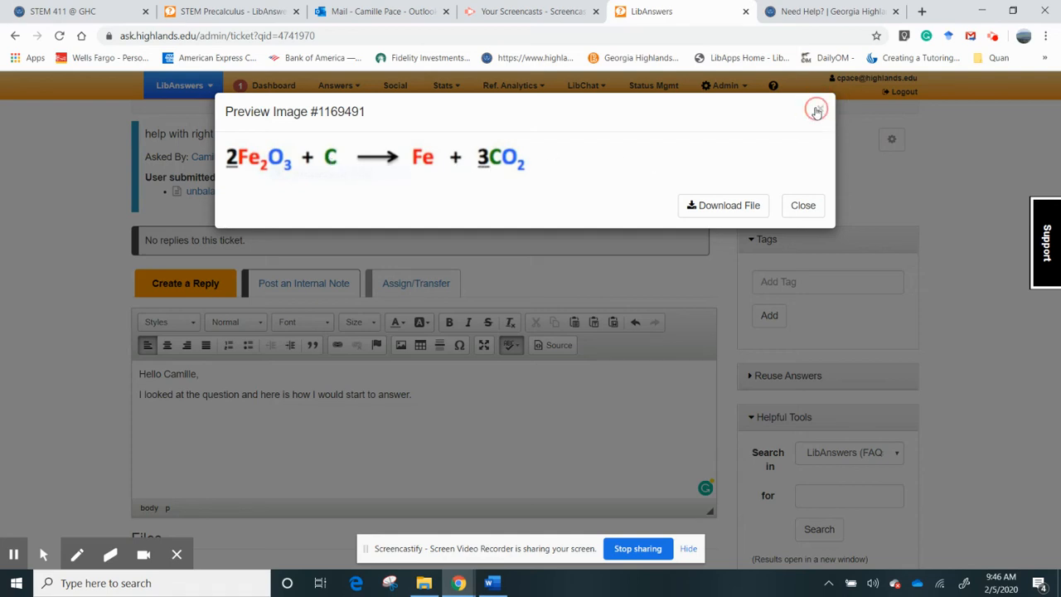
left_click(800, 205)
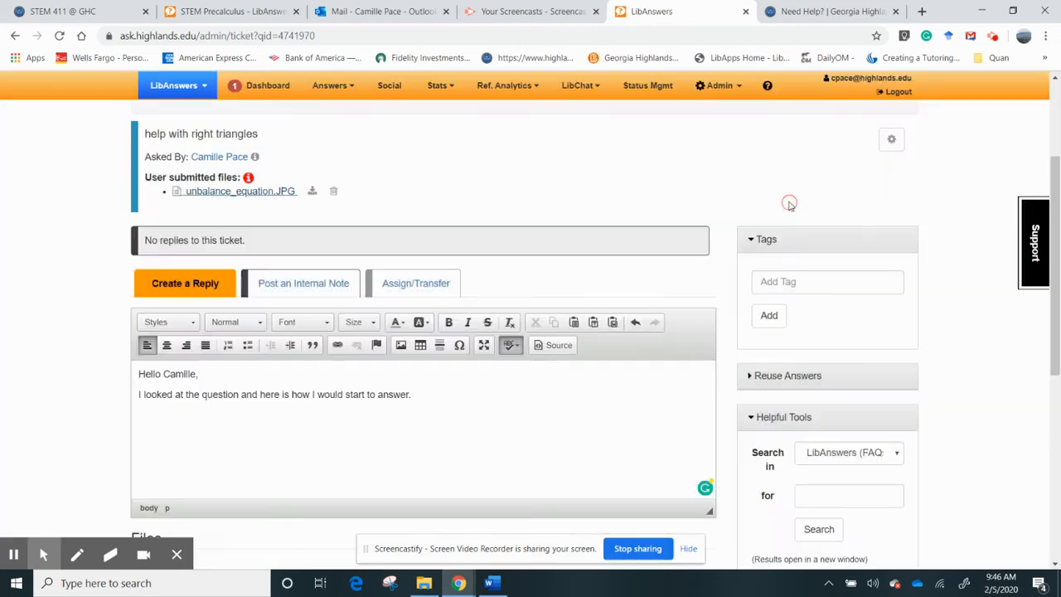
left_click_drag(1059, 213, 1057, 255)
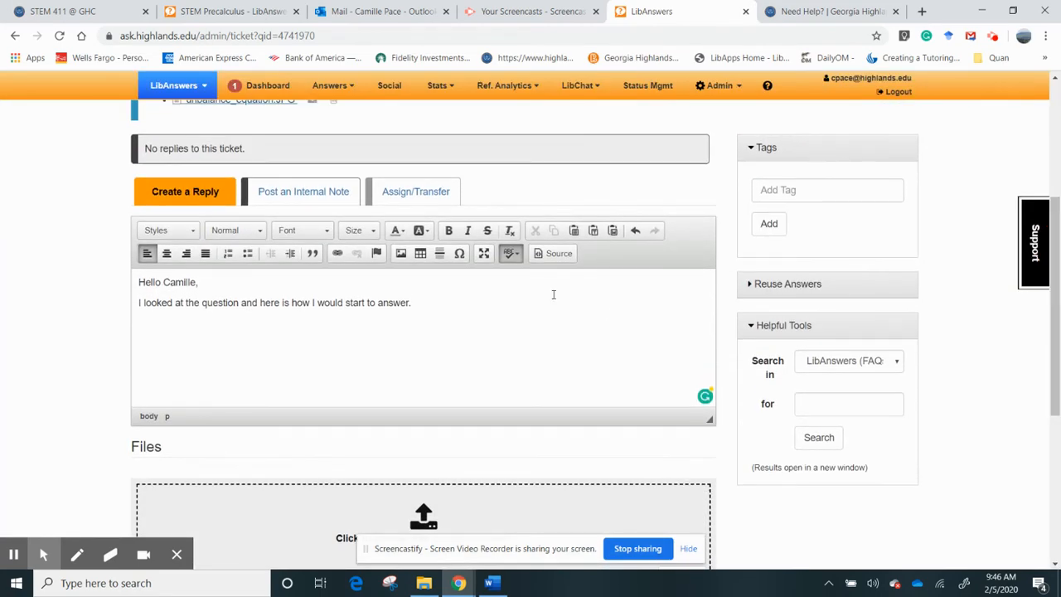
left_click(399, 207)
left_click(382, 227)
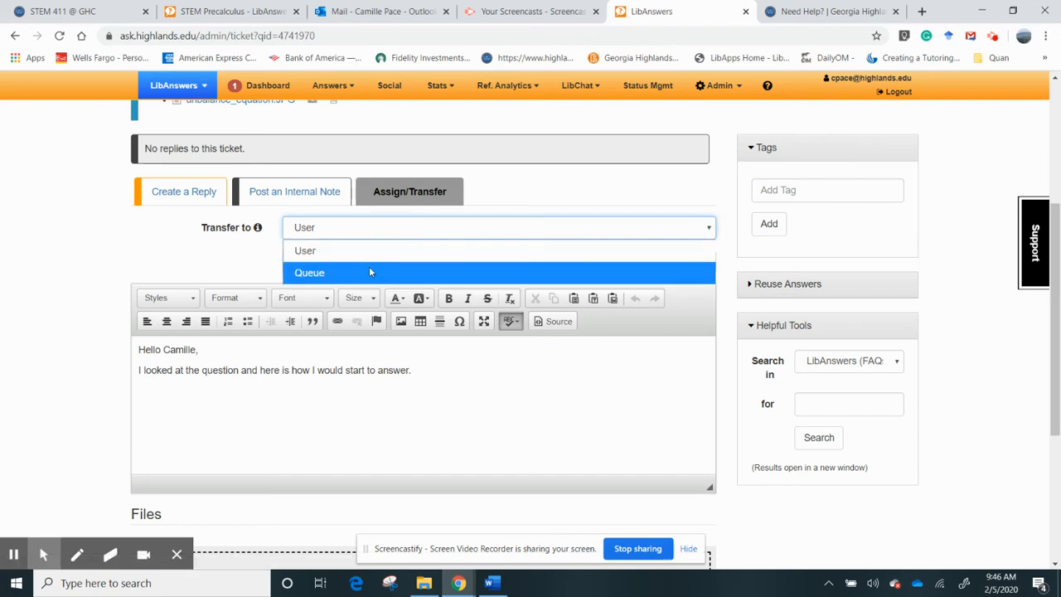
left_click(370, 272)
left_click(396, 267)
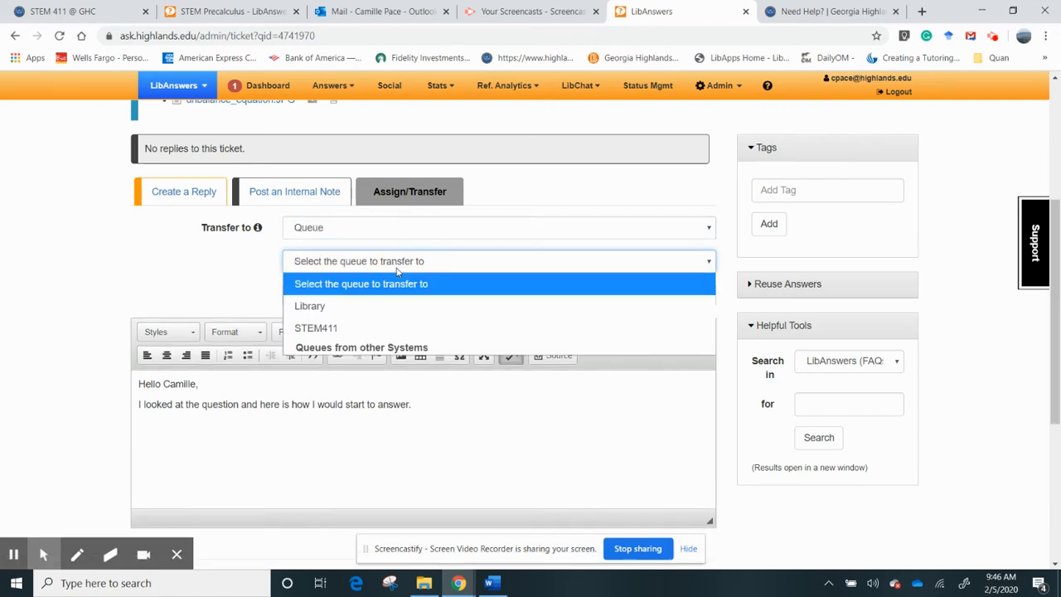
left_click(377, 329)
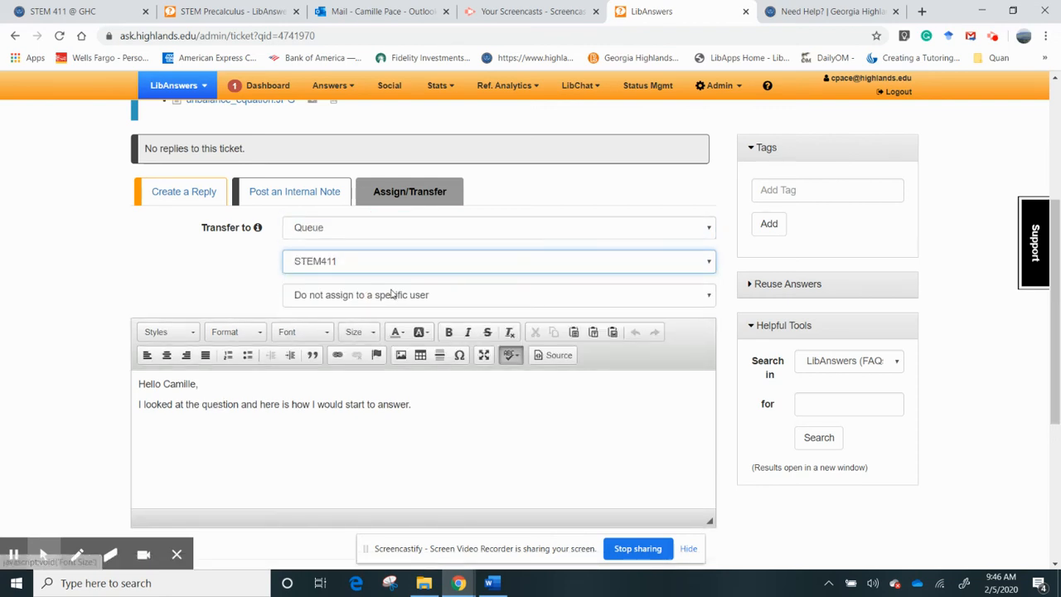
left_click(393, 295)
left_click(246, 297)
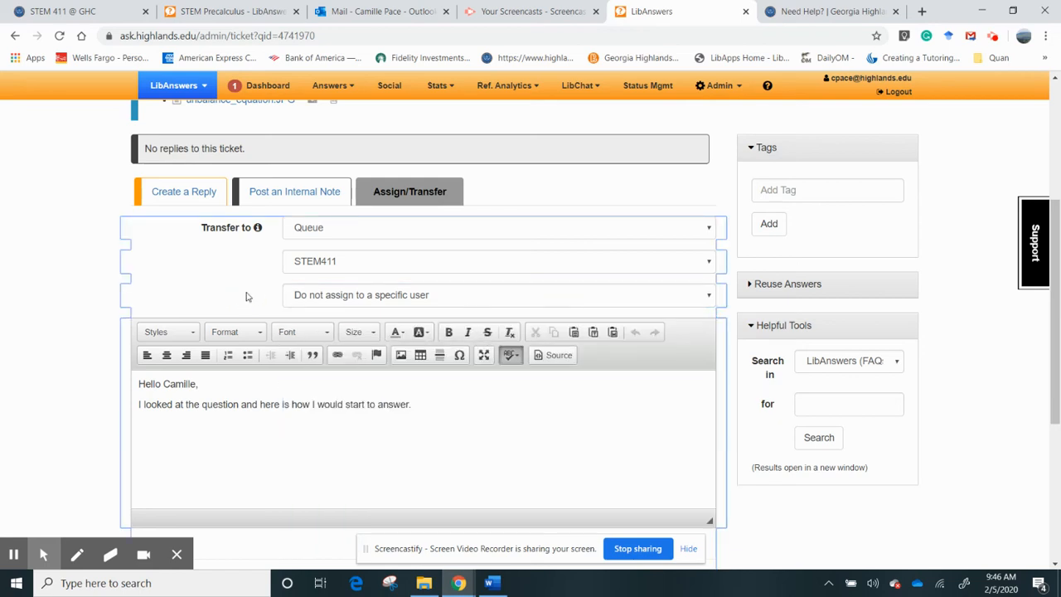
mouse_move(1051, 338)
left_mouse_down()
mouse_move(1050, 296)
mouse_move(1051, 353)
mouse_move(1051, 334)
left_mouse_up()
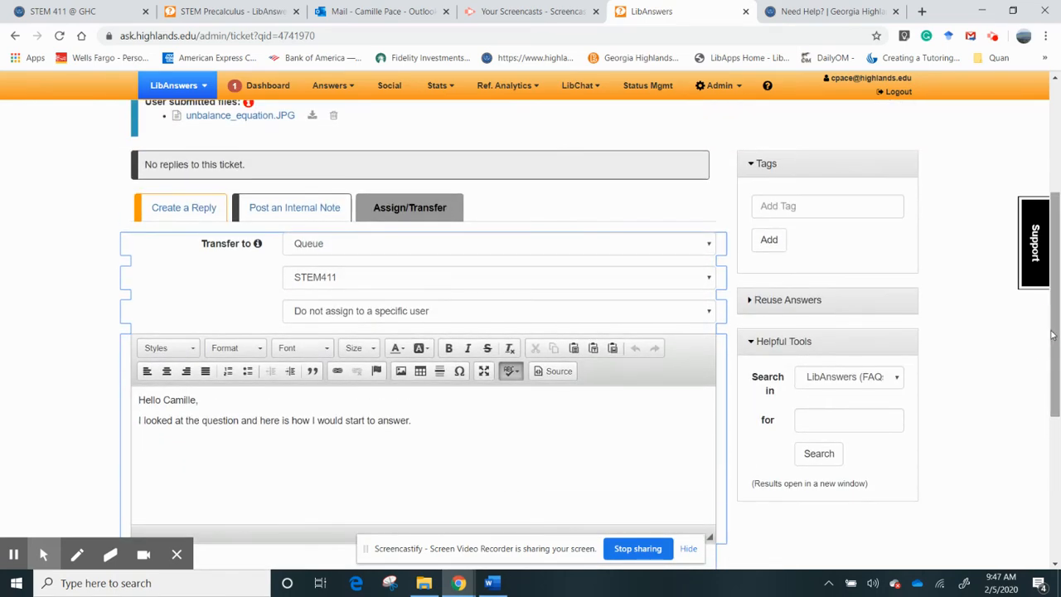
left_click(390, 217)
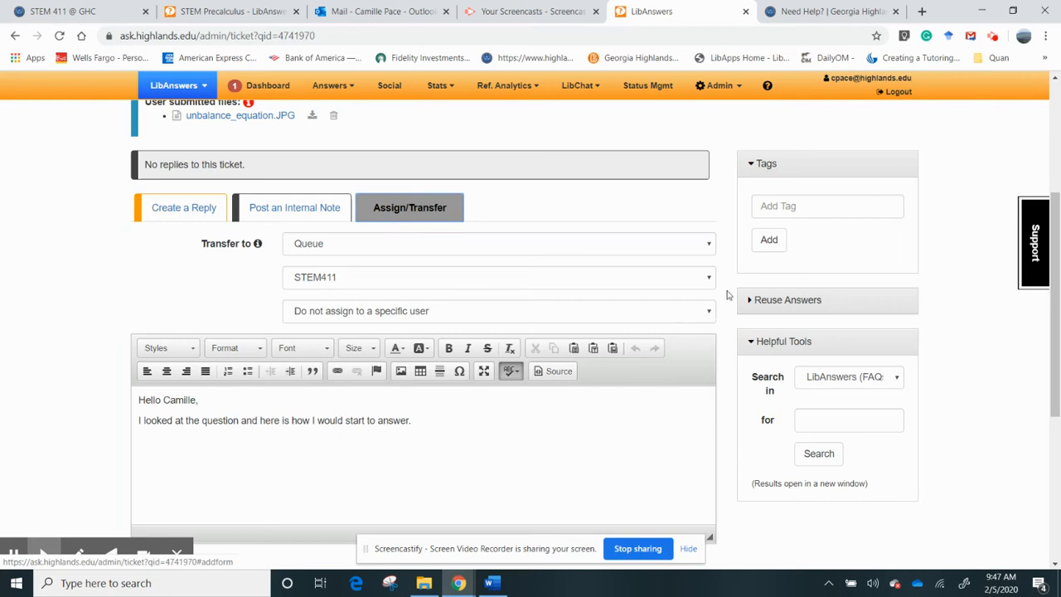
left_click(692, 248)
left_click(638, 281)
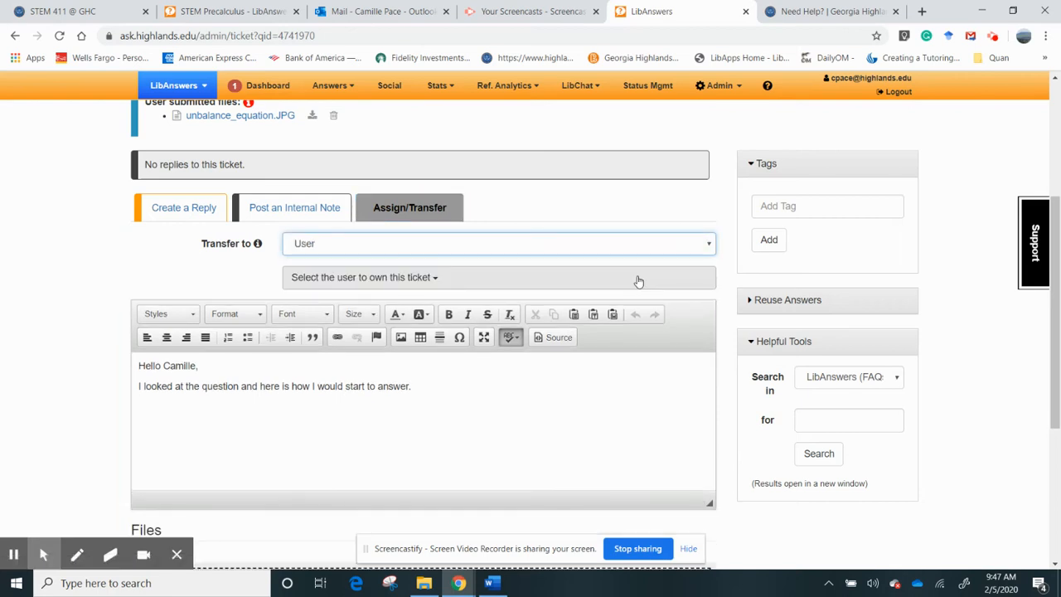
left_click(484, 280)
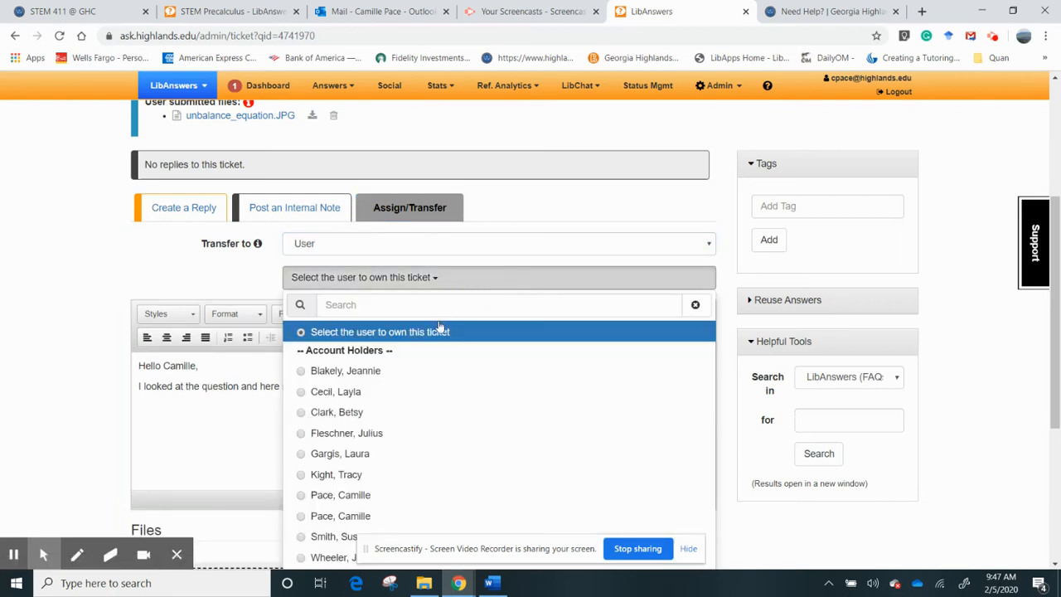
left_click(199, 208)
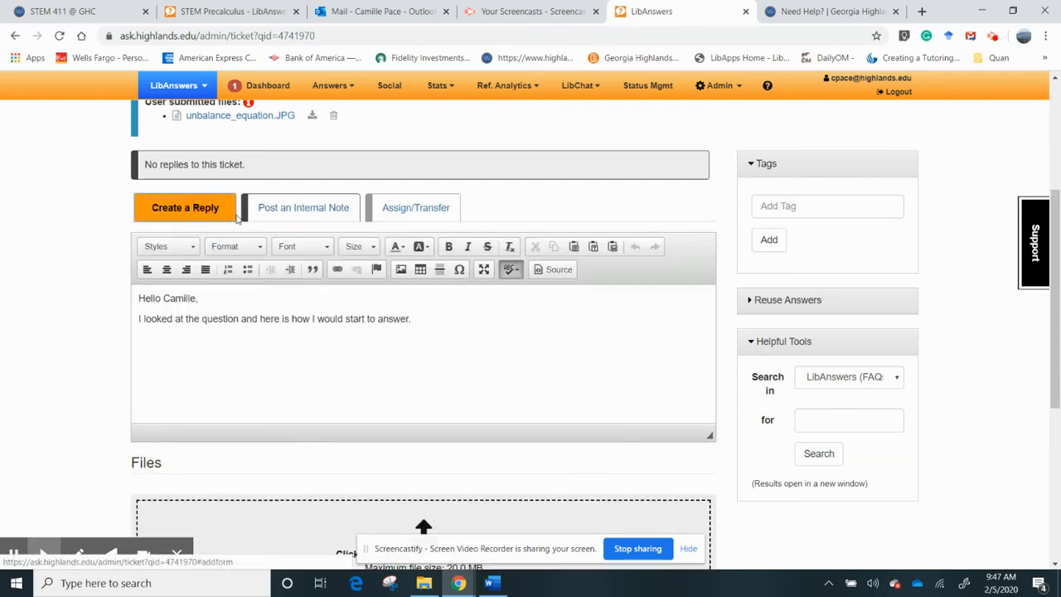
- Add a blank line after the reply text and scroll down to the CC Answer to field
left_click(428, 322)
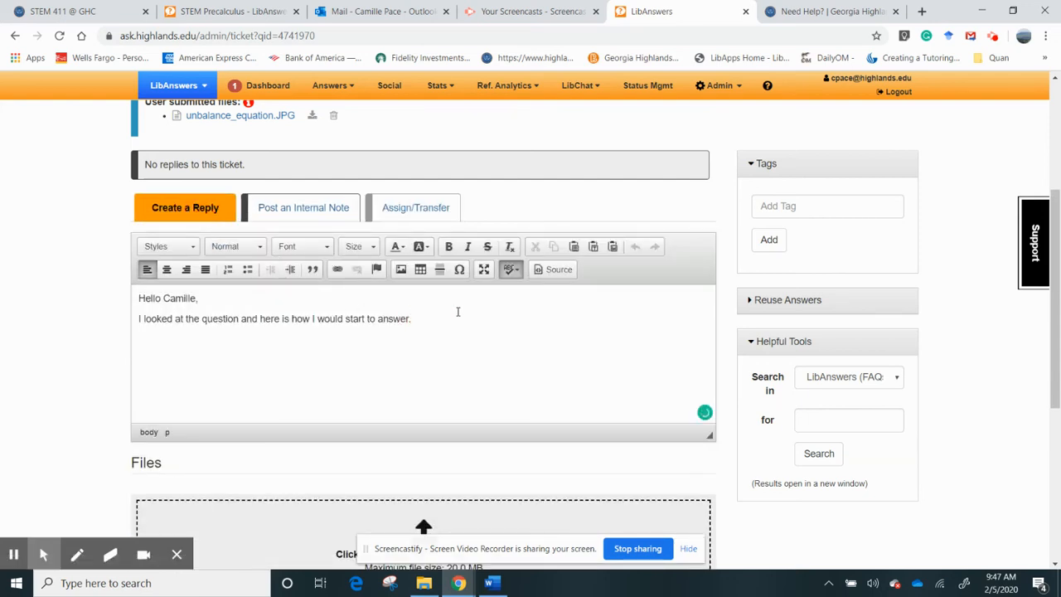
key("Return")
left_click(1056, 356)
left_click_drag(1056, 356, 1056, 456)
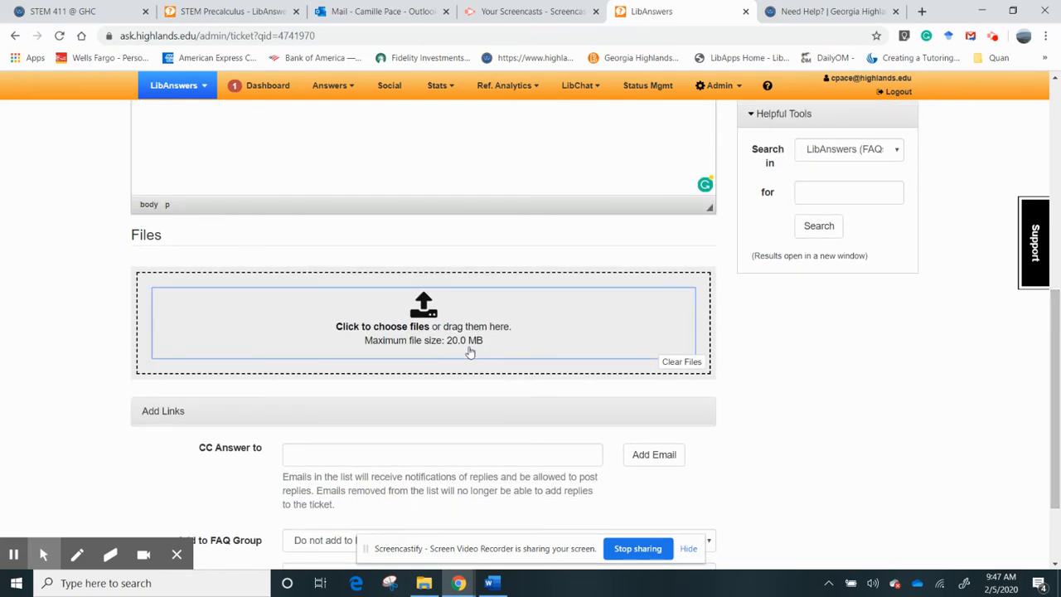
left_click_drag(1057, 431, 1039, 362)
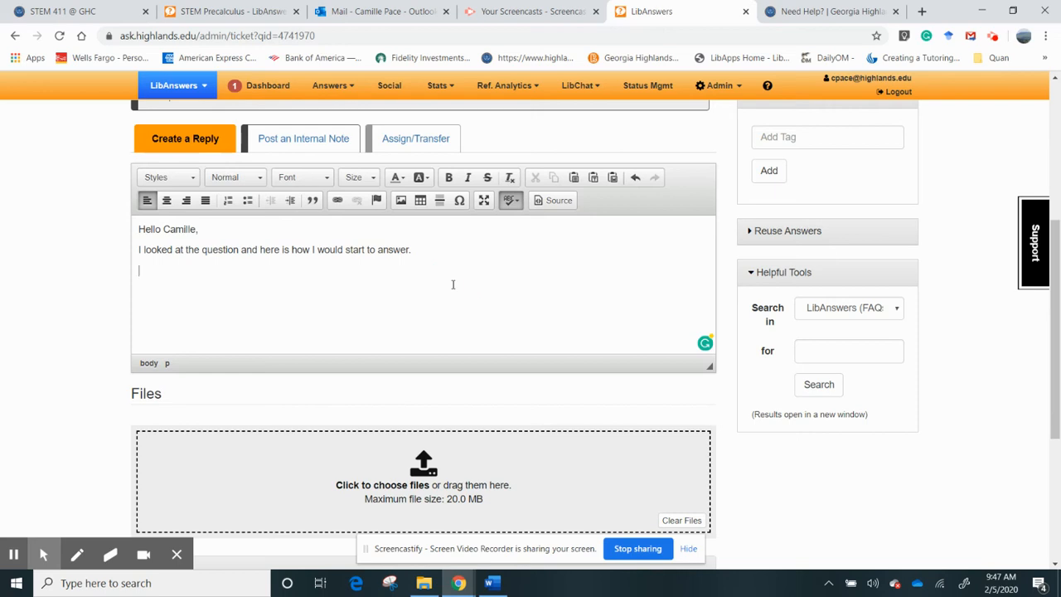
scroll(447, 298, "down", 2)
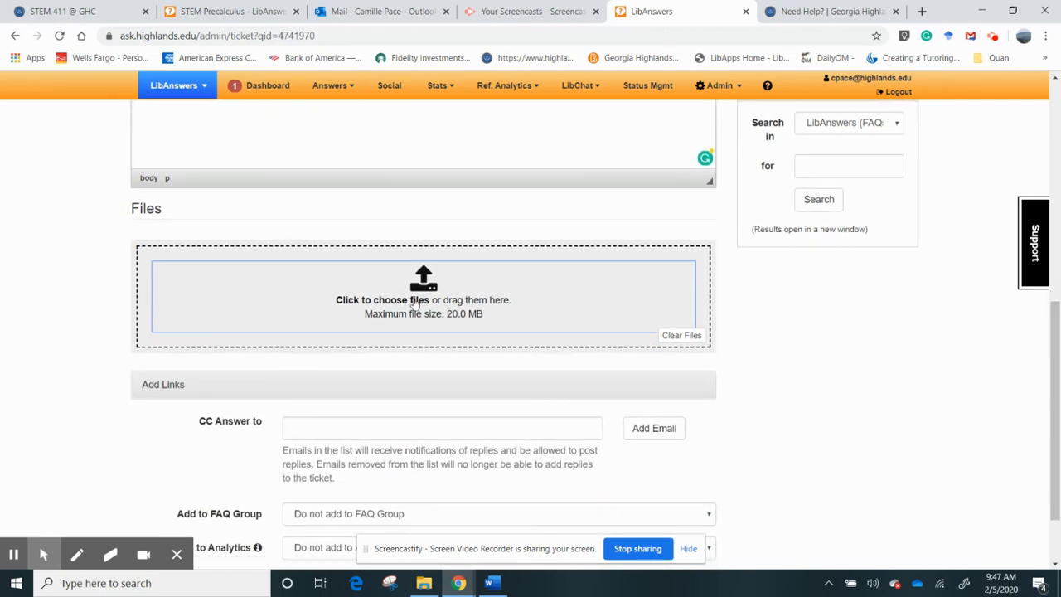
scroll(414, 305, "up", 3)
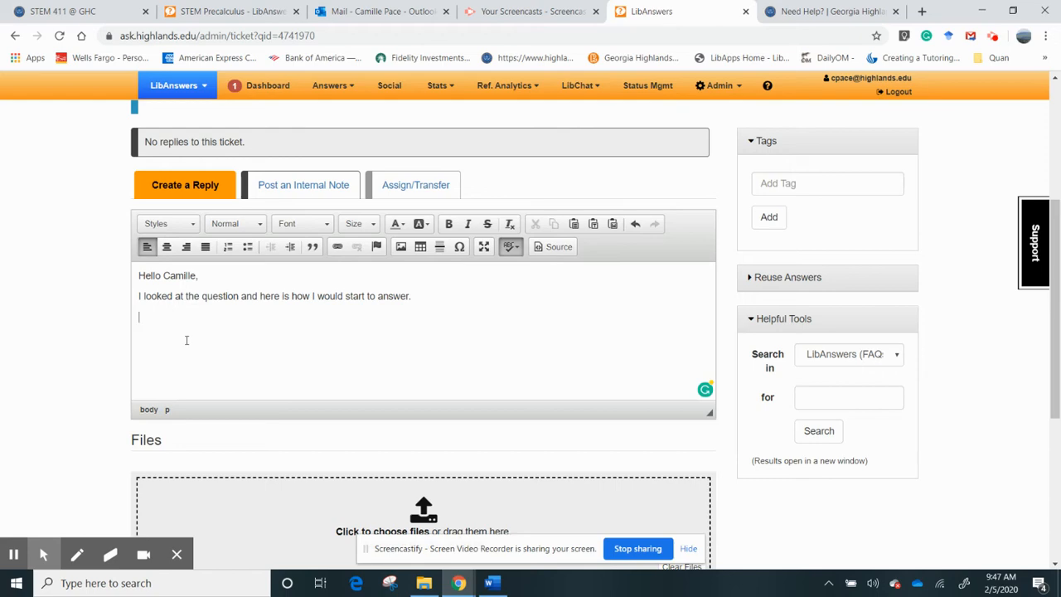
left_click_drag(1056, 294, 1058, 434)
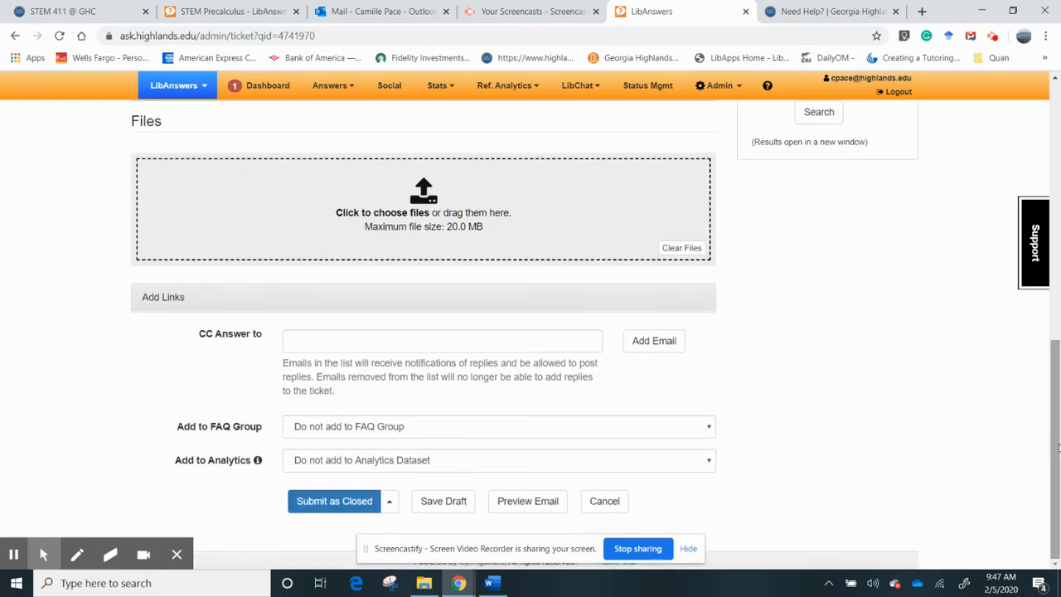
left_click(513, 343)
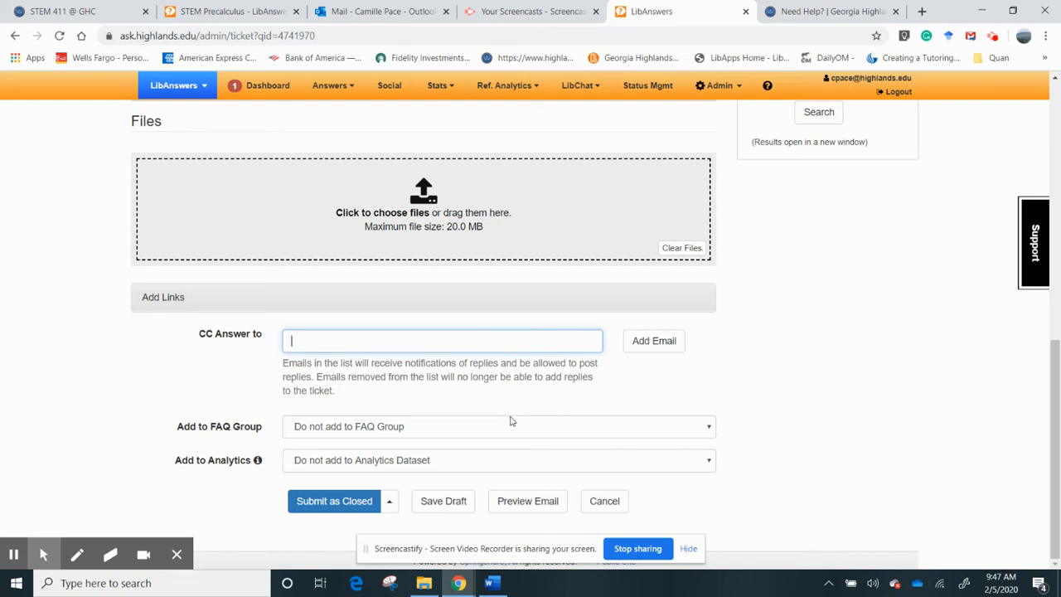
- Set analytics to STEM411, location Cartersville, time 5 min or less, additional material Yes
left_click(488, 460)
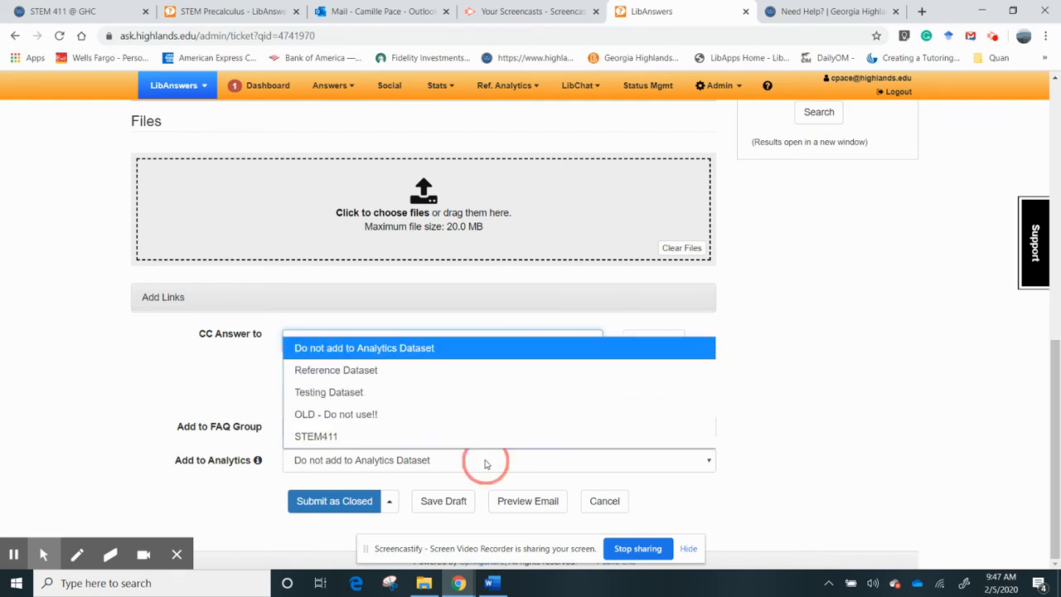
left_click(436, 436)
left_click(384, 494)
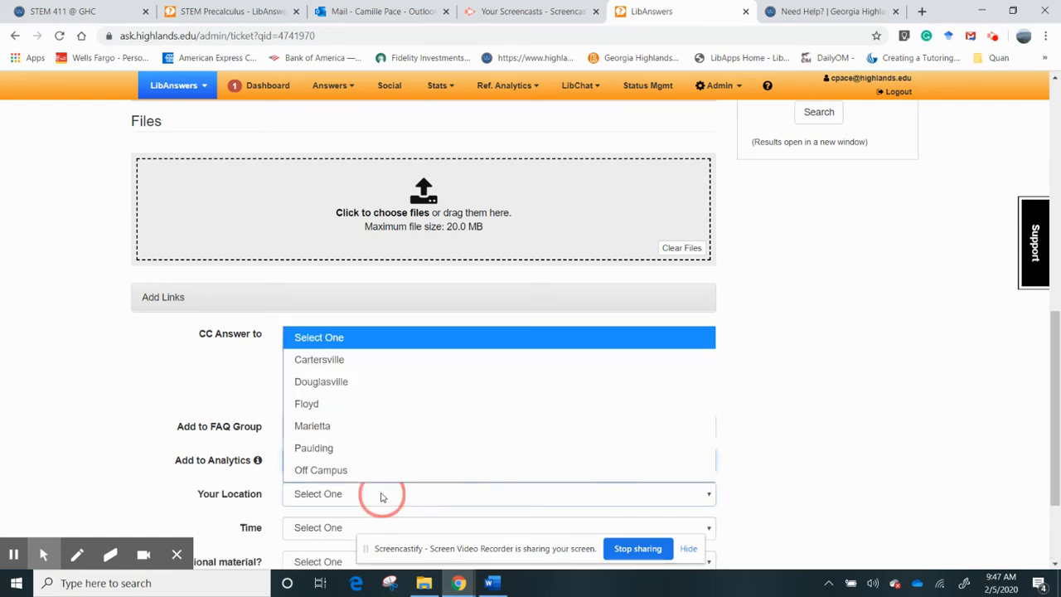
left_click(377, 361)
scroll(377, 364, "down", 2)
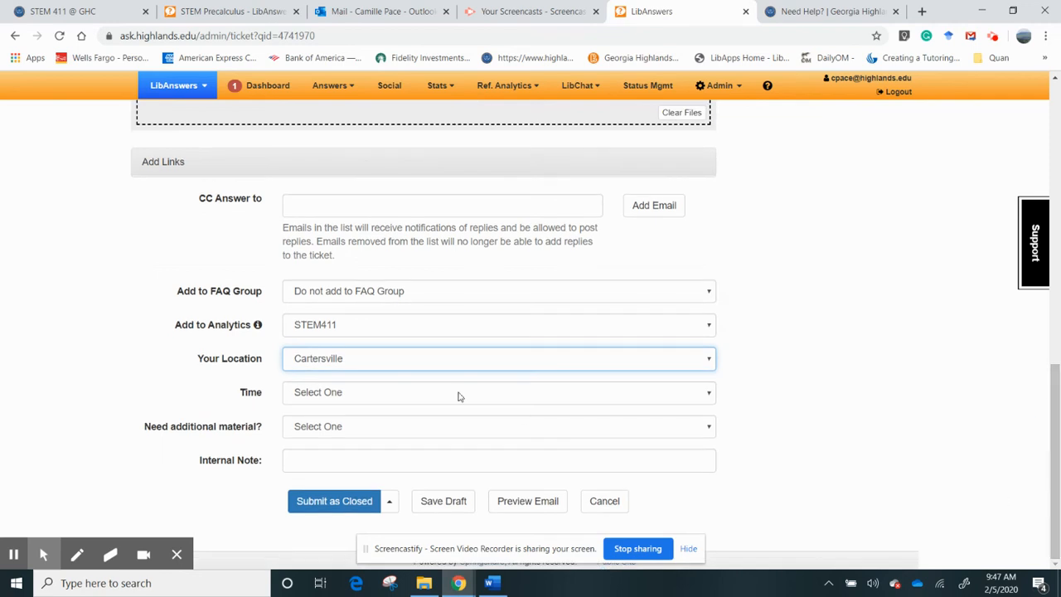
left_click(458, 396)
left_click(391, 436)
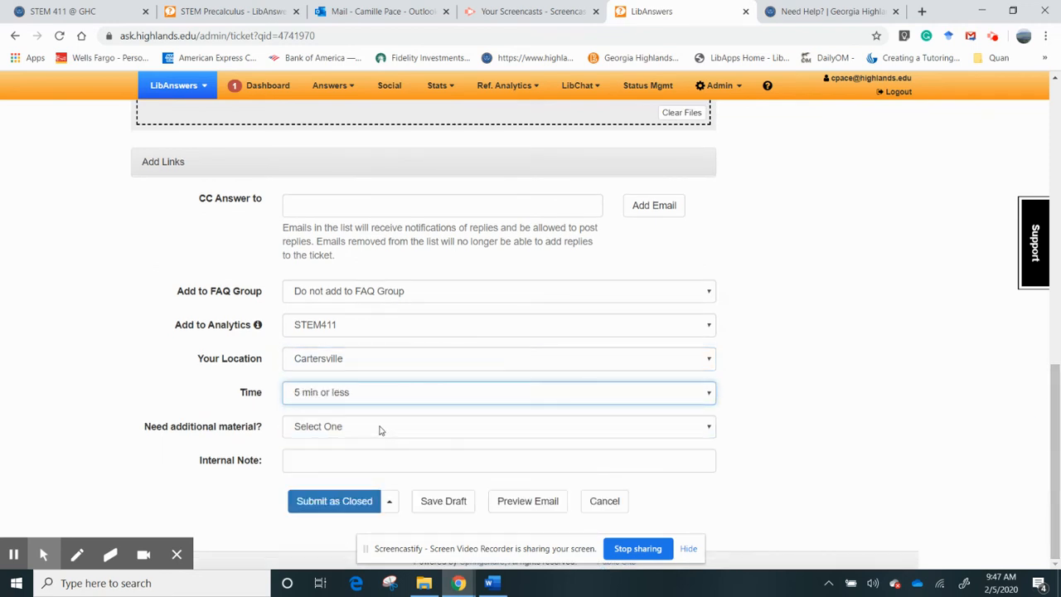
left_click(379, 429)
left_click(363, 476)
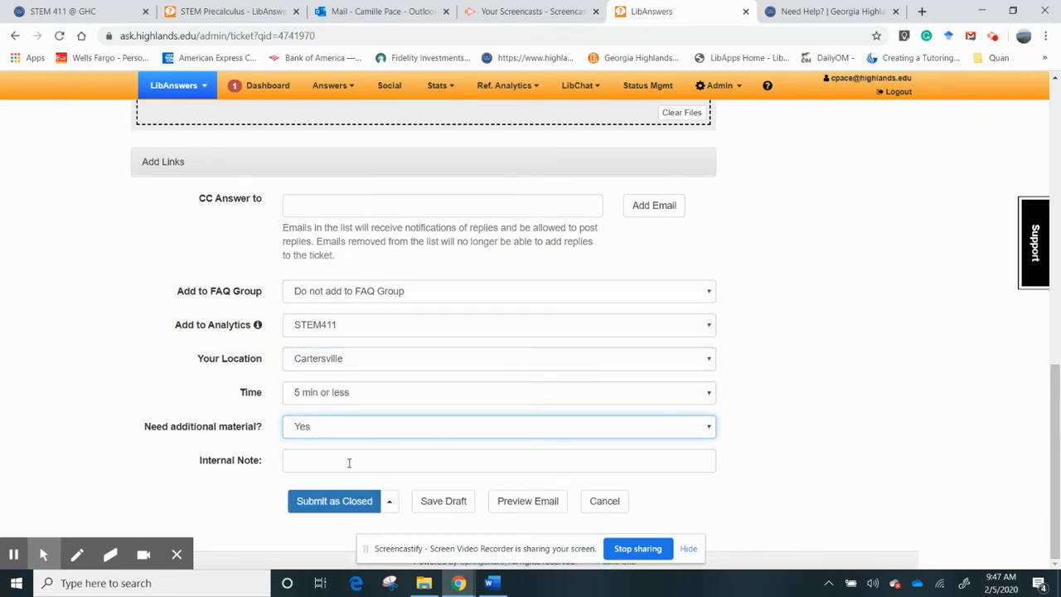
- Add the internal note 'Chemistry Balancing Equation' and submit the reply with a ticket status
left_click(349, 462)
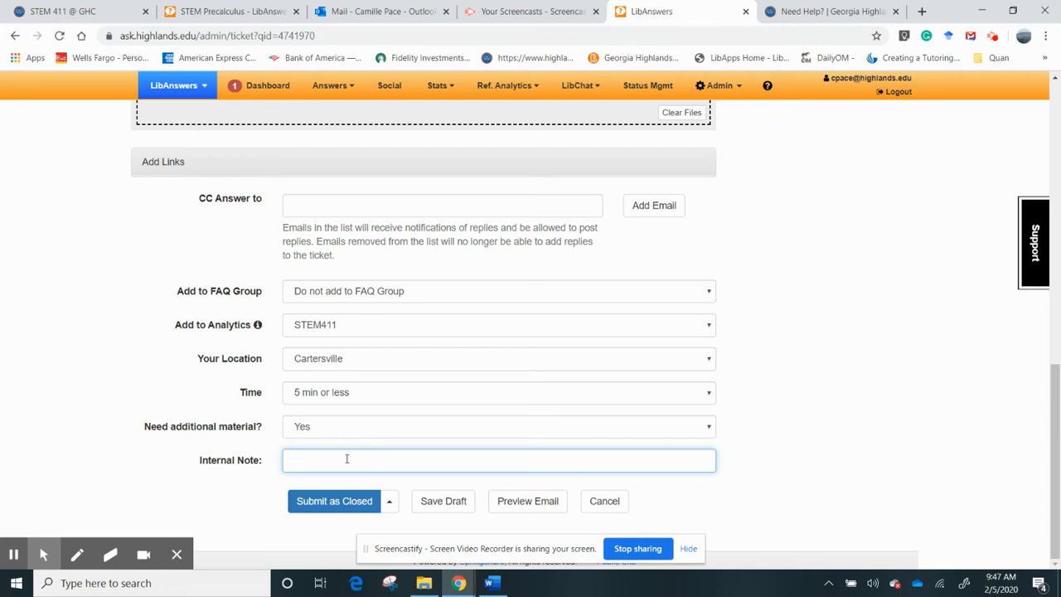
type("CHem")
type("em")
type("isty")
type("W")
left_click(389, 500)
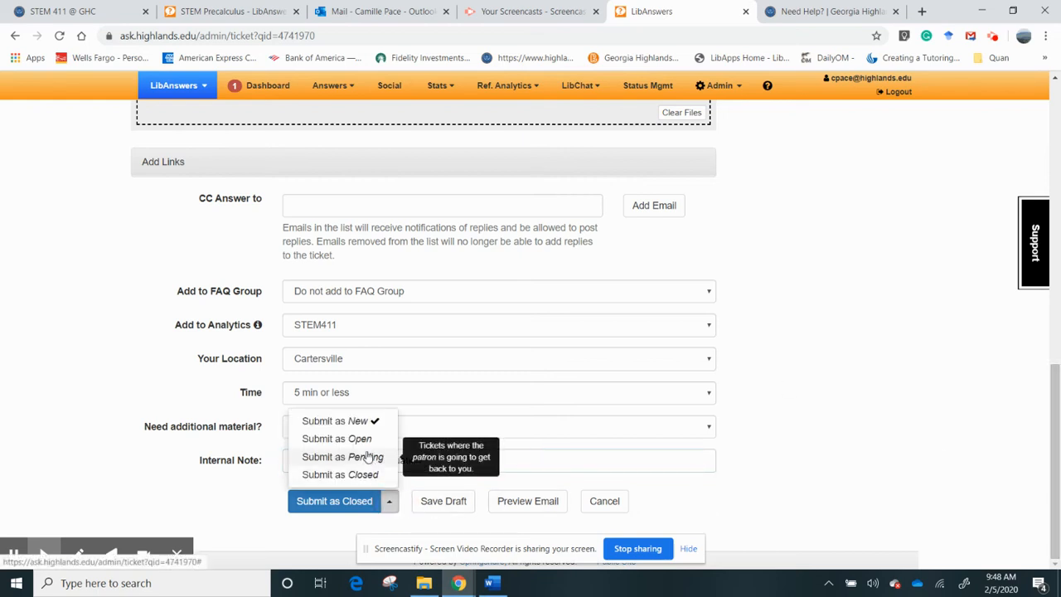
left_click(367, 453)
scroll(335, 432, "up", 2)
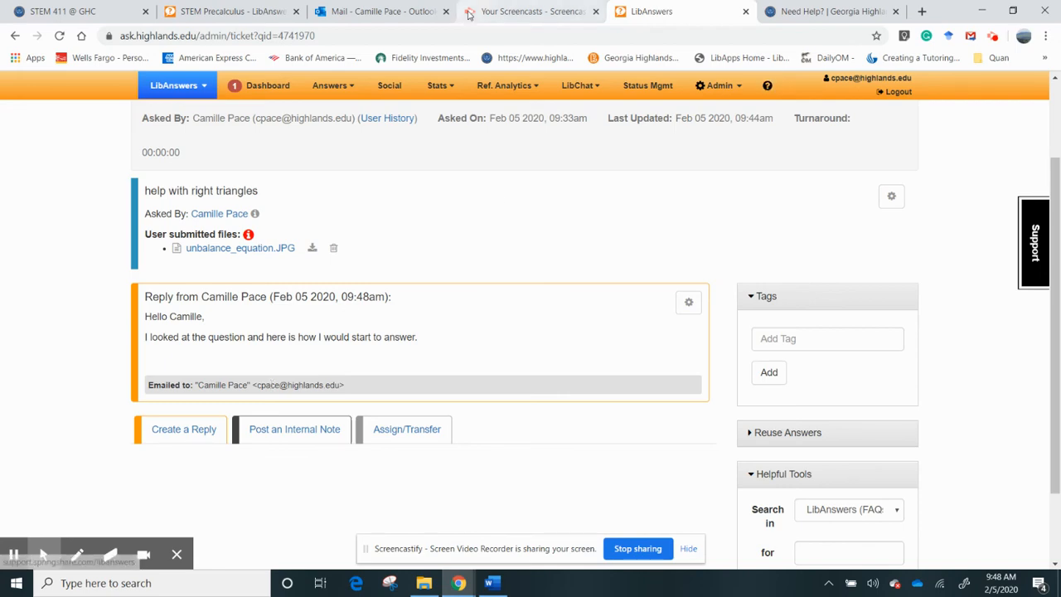
left_click(393, 10)
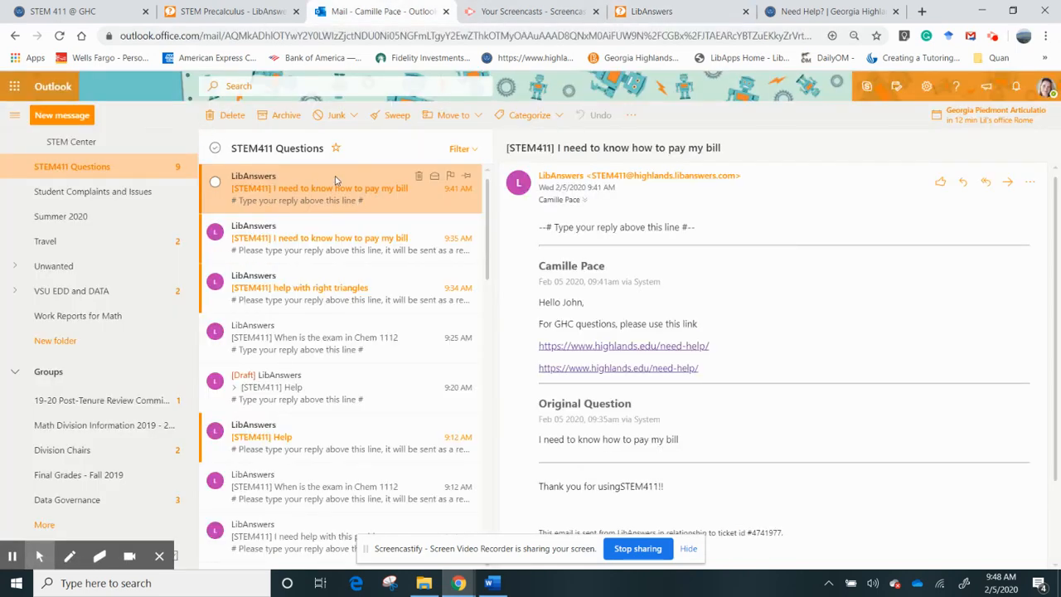
- Reply in Outlook to the right-triangles ticket email asking how to count up the items for each element
left_click(59, 37)
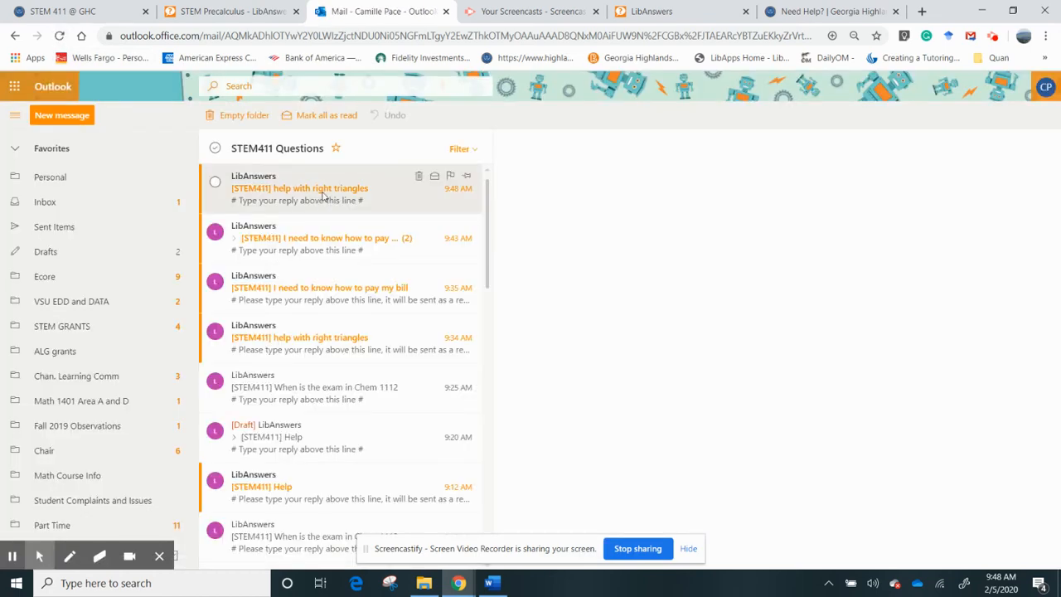
left_click(323, 196)
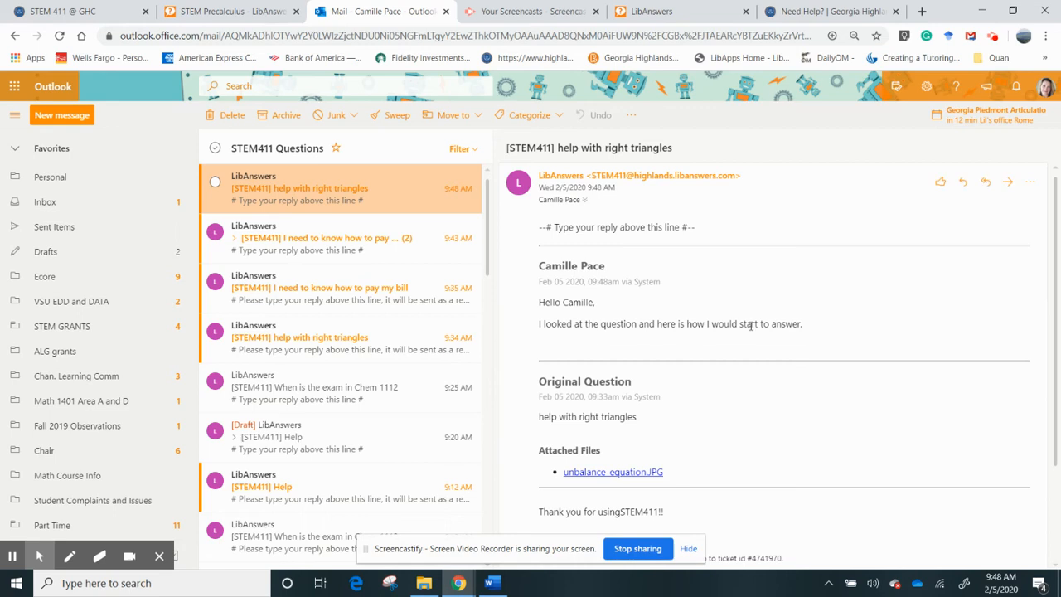
left_click(962, 183)
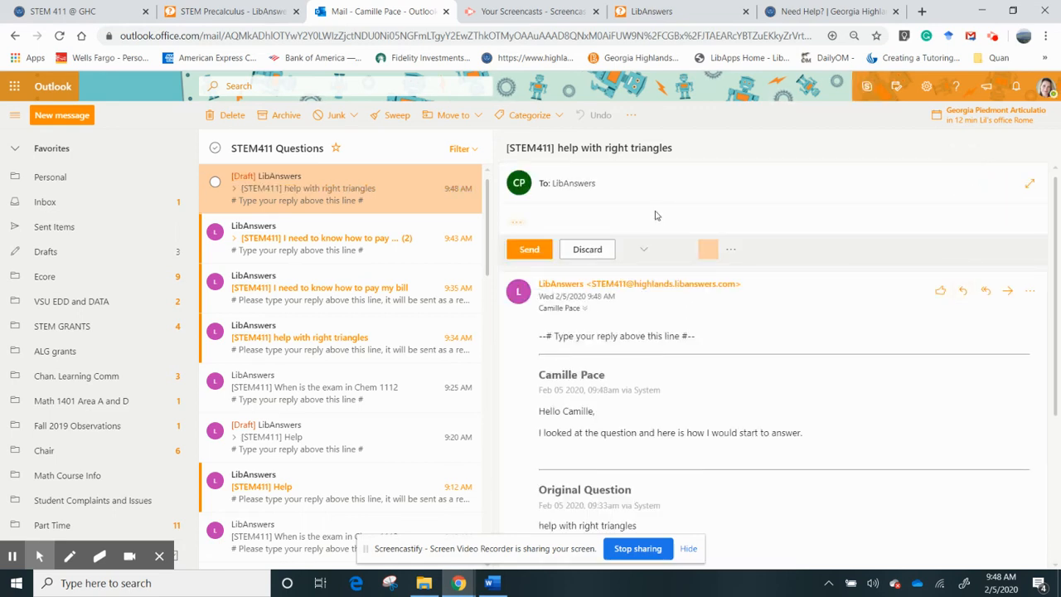
type("(")
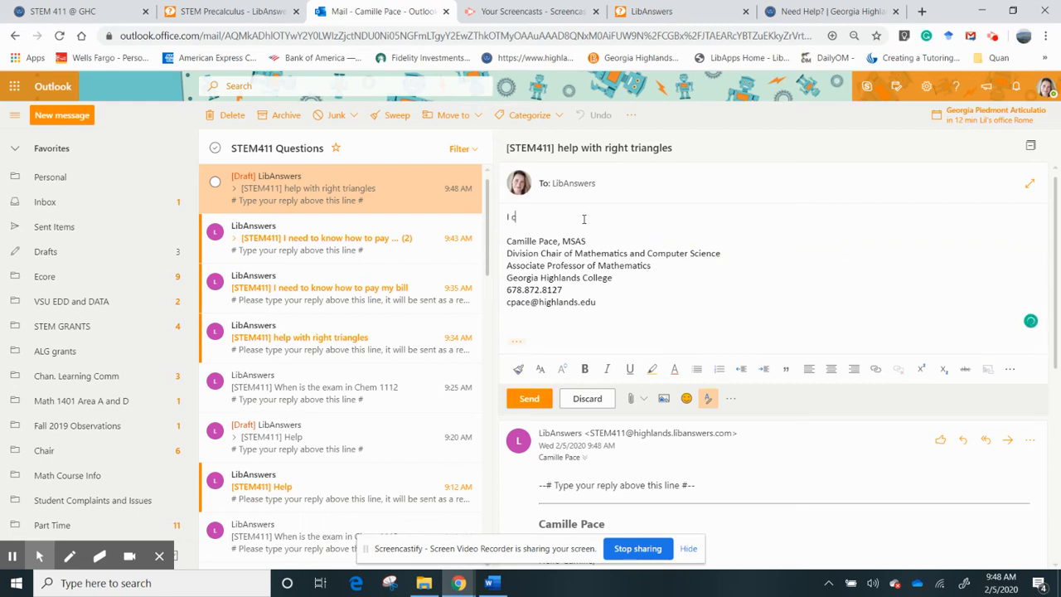
type(" can't understand how to count up the items fo")
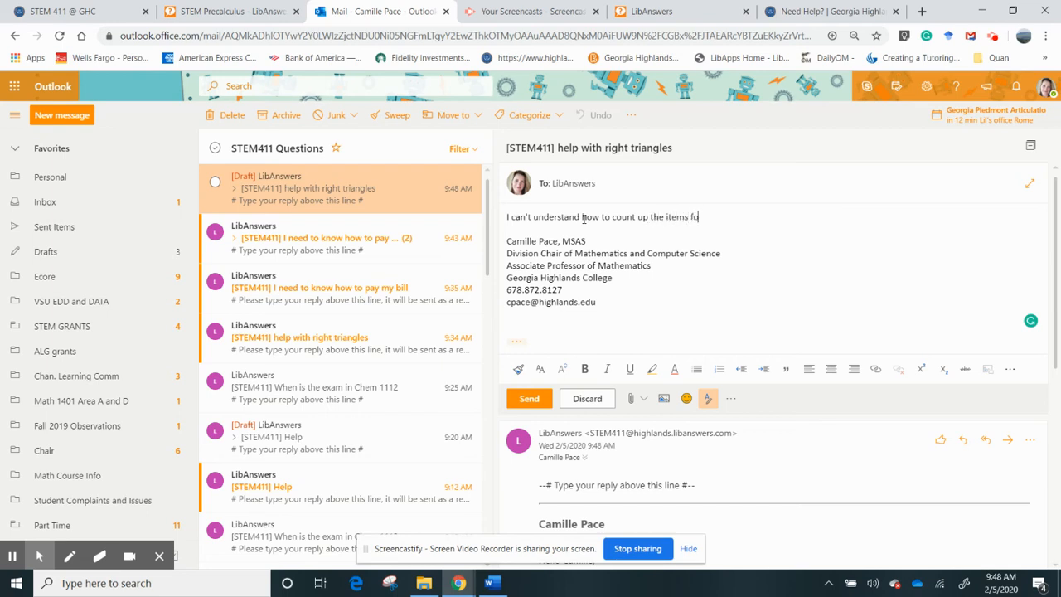
type("r each element?")
left_click(521, 398)
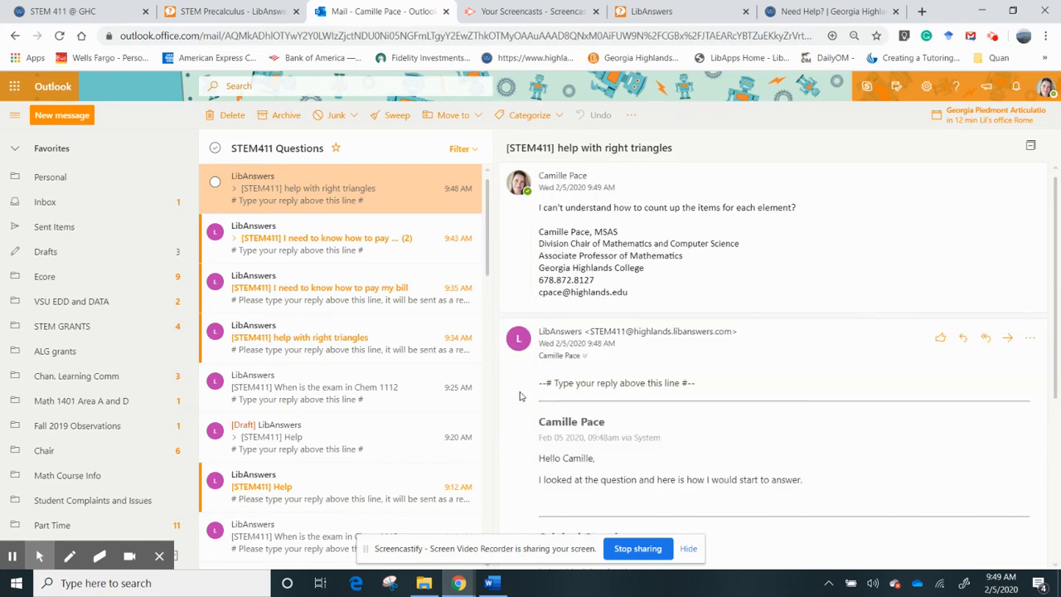
- Reload LibAnswers and reopen the right-triangles ticket to show the student's follow-up question
left_click(654, 12)
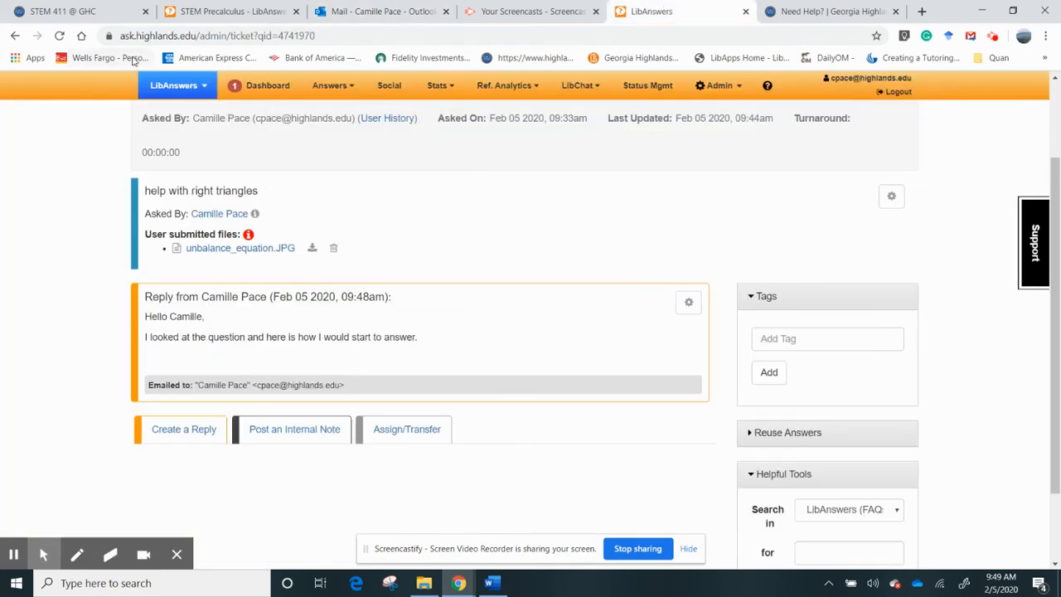
left_click(56, 38)
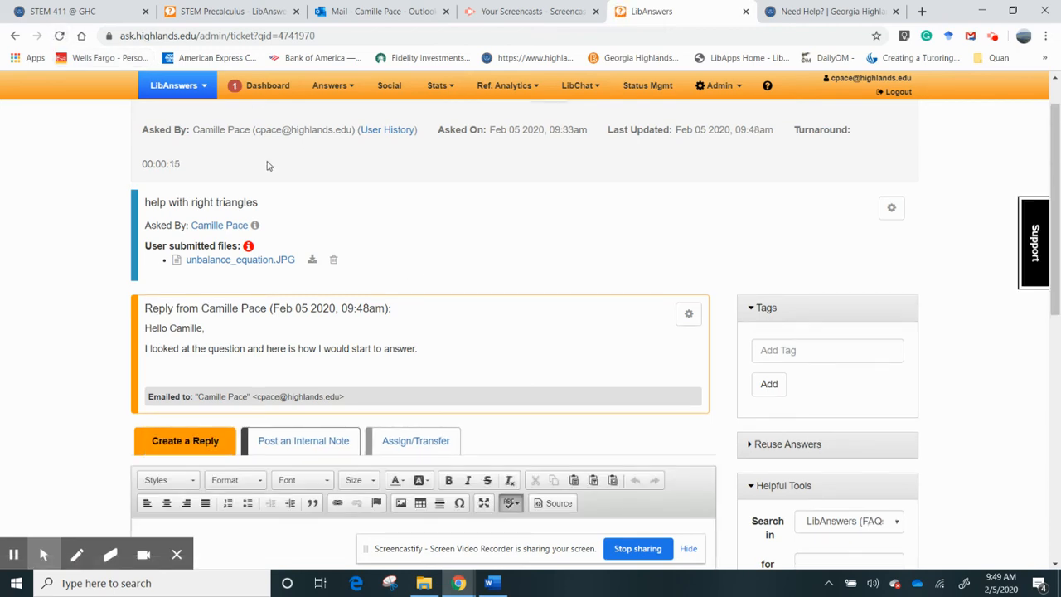
left_click(260, 88)
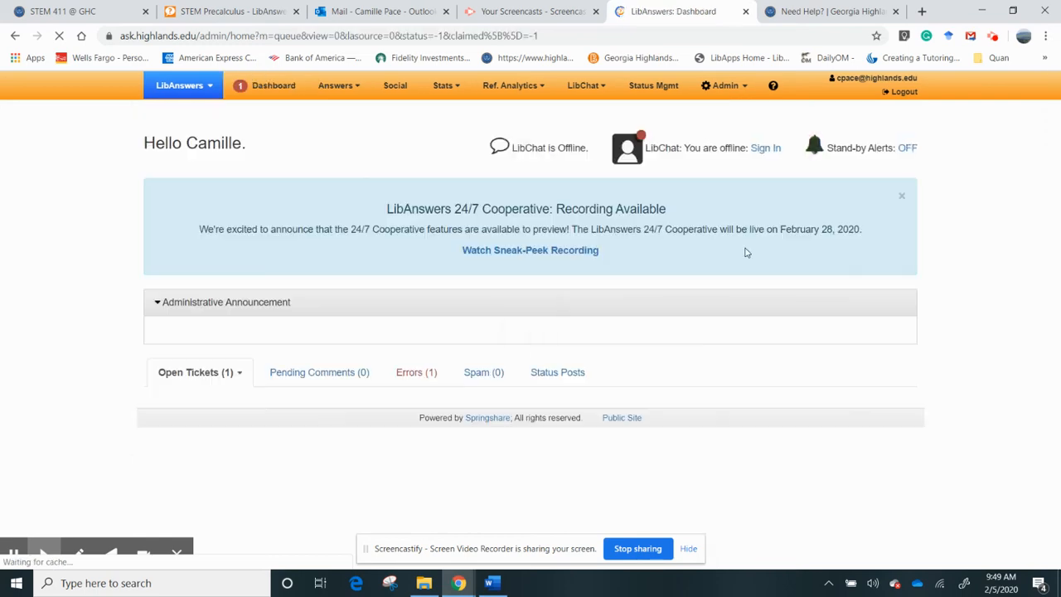
scroll(696, 363, "down", 2)
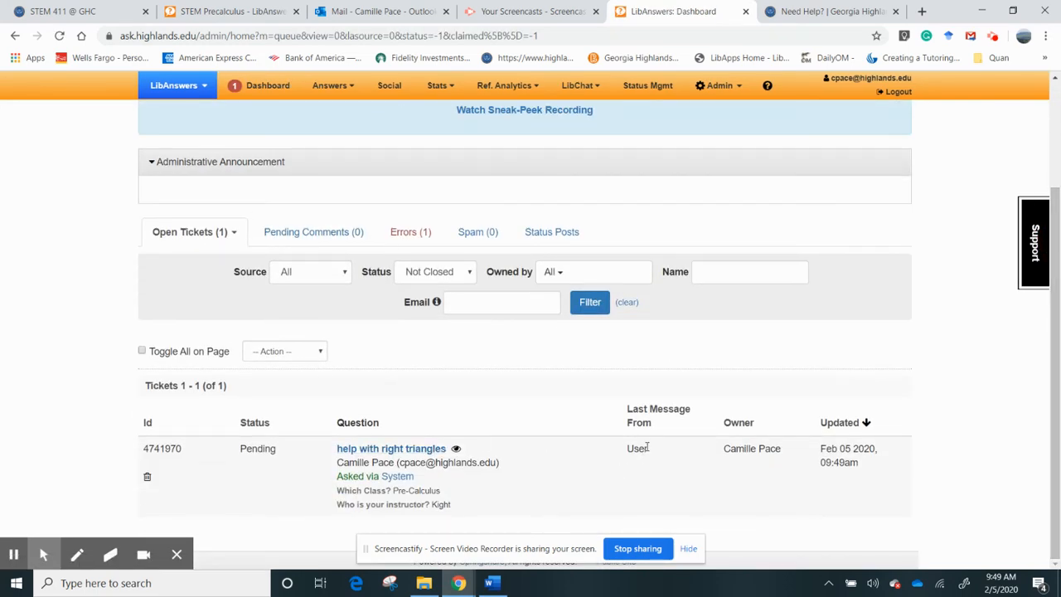
left_click(412, 448)
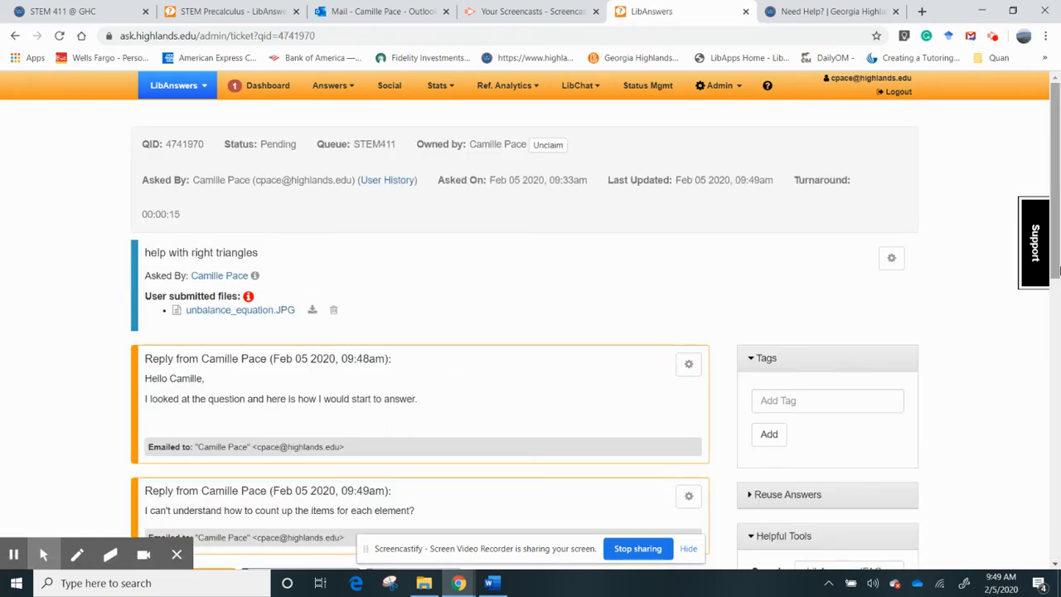
right_click(1054, 263)
left_click_drag(1054, 274, 1053, 368)
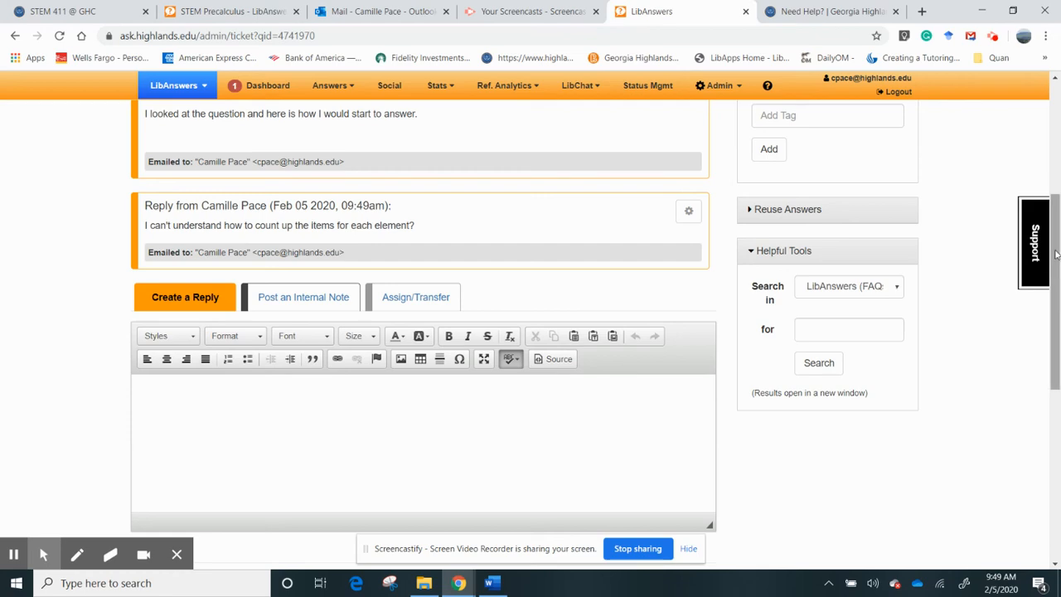
left_click_drag(1056, 255, 1048, 423)
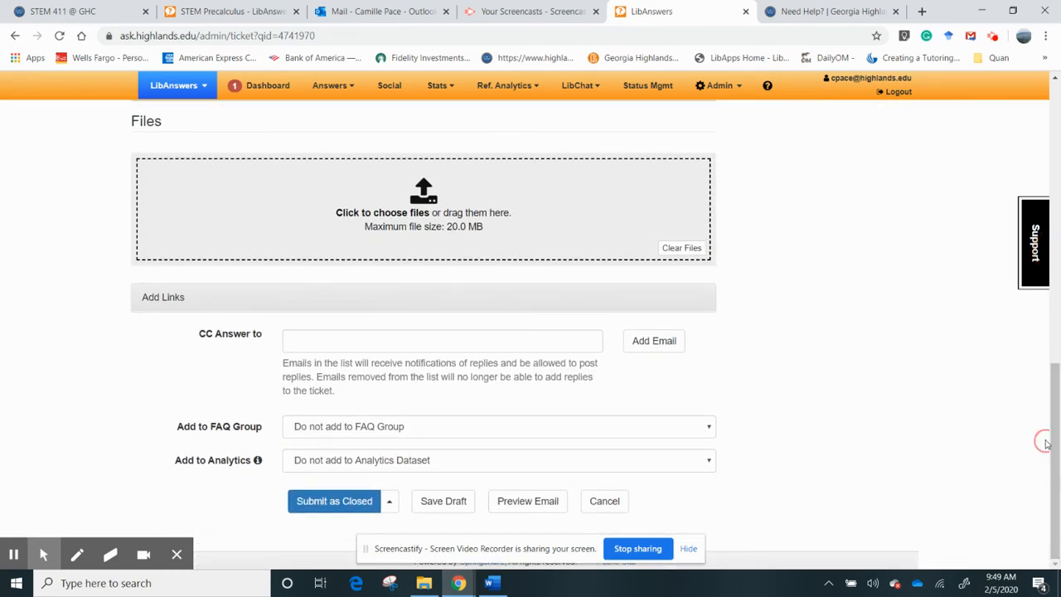
- Submit the right-triangles ticket as Closed without analytics and return to the dashboard
left_click(356, 507)
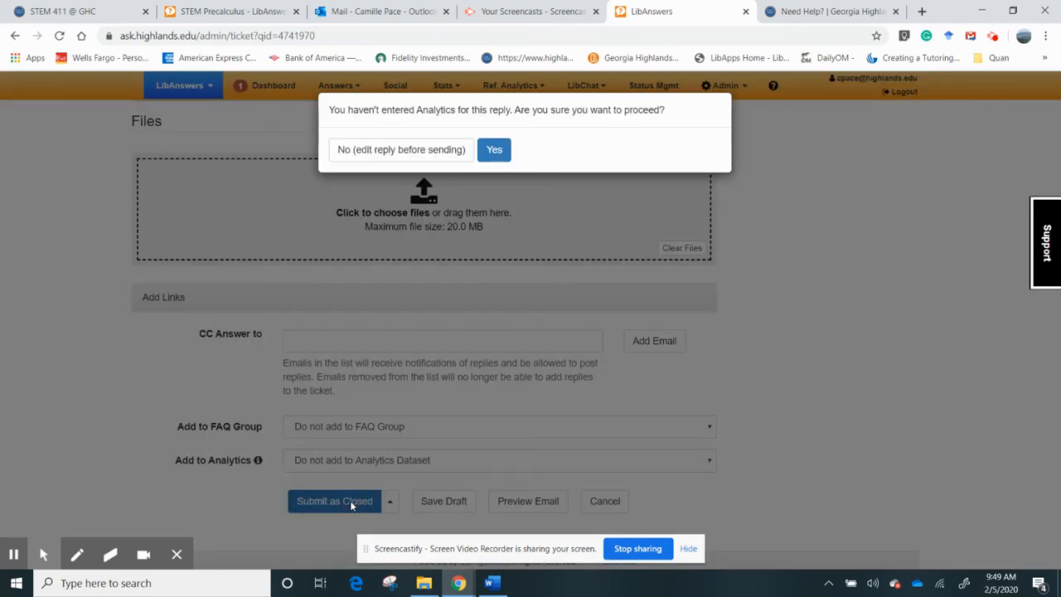
left_click(493, 150)
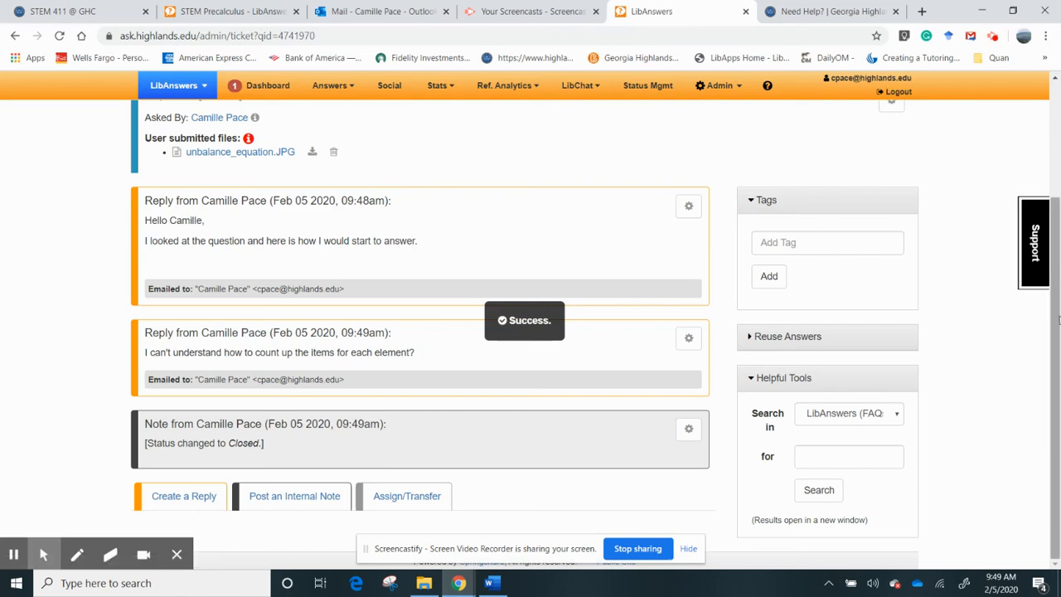
mouse_move(1057, 318)
left_mouse_down()
mouse_move(1059, 342)
mouse_move(1058, 264)
mouse_move(1053, 366)
mouse_move(1056, 307)
left_mouse_up()
left_click_drag(1059, 403, 1057, 307)
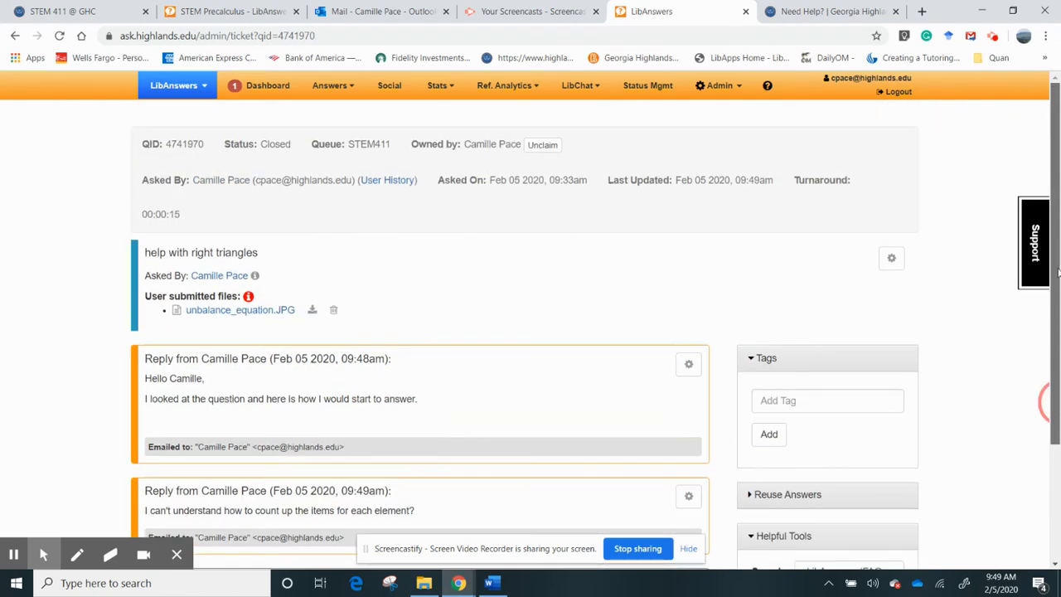
left_click(264, 94)
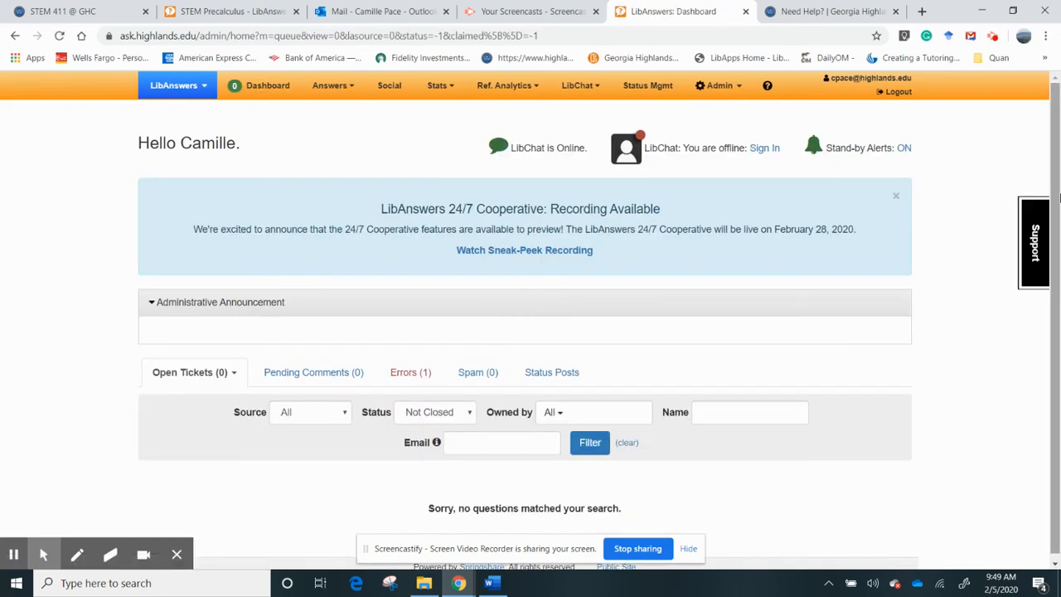
left_click_drag(1057, 263, 1058, 270)
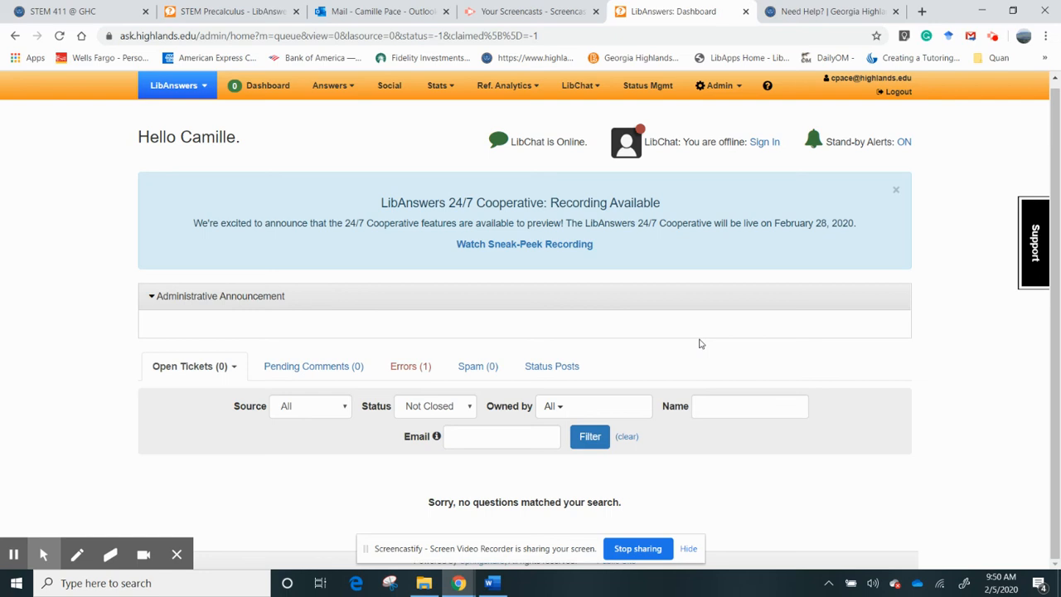
left_click(469, 410)
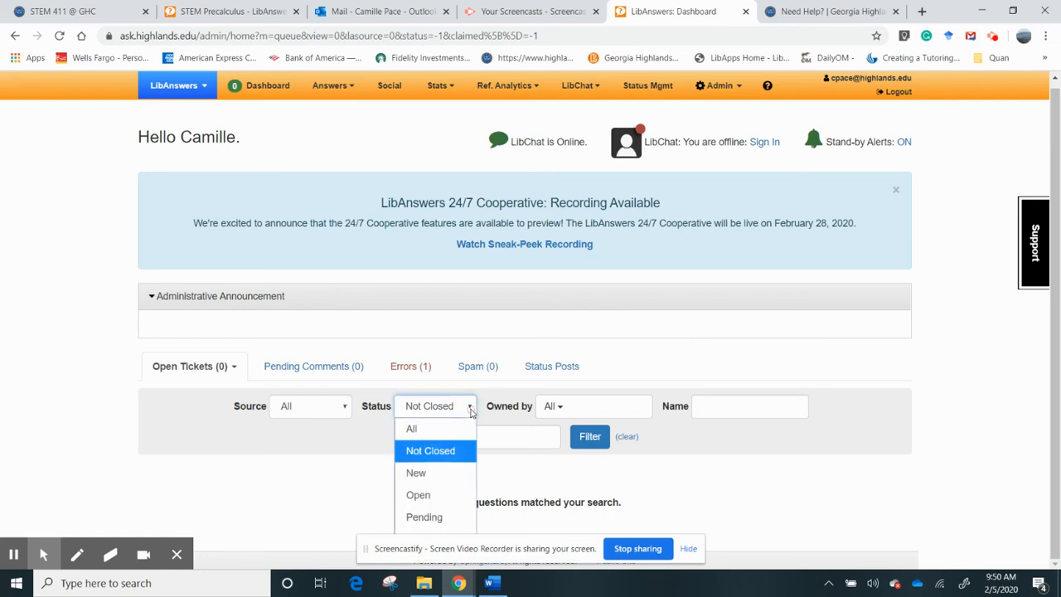
left_click(775, 355)
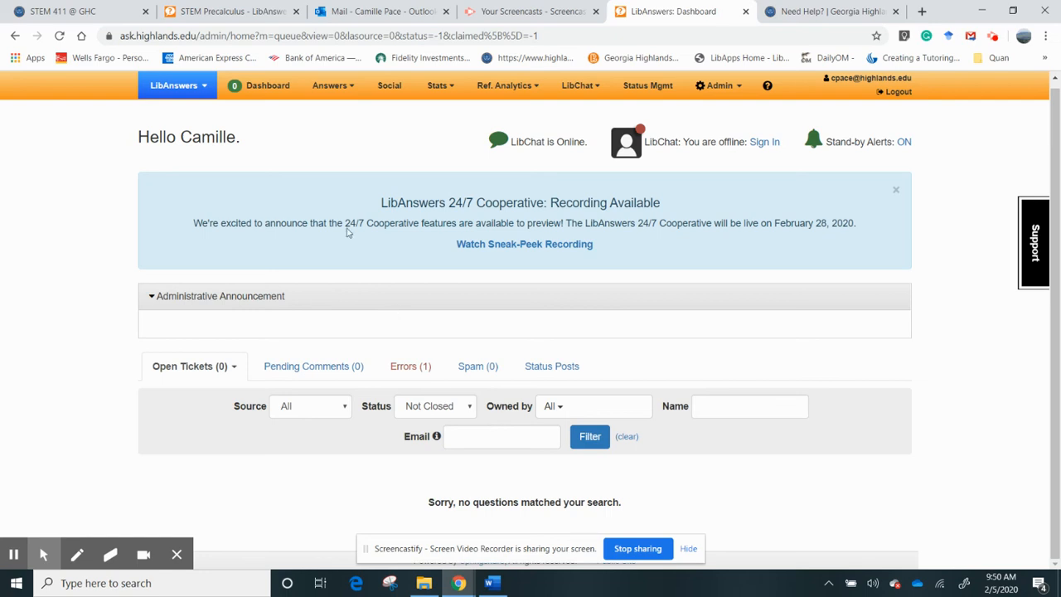
- Enter 'Please help with this question' as the question, plus the asker's name and e-mail address
left_click(249, 11)
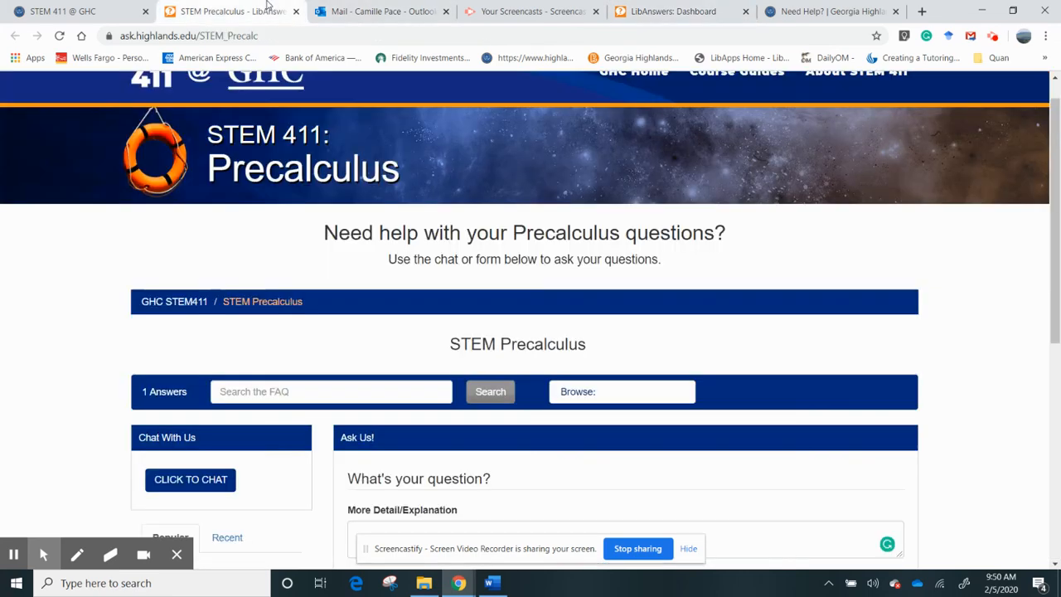
scroll(596, 332, "down", 3)
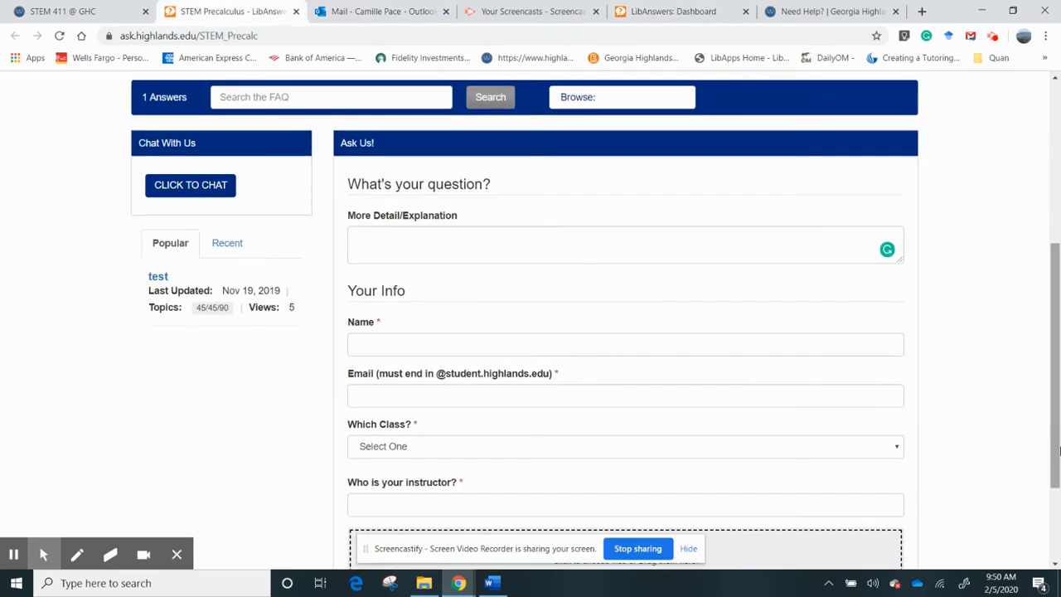
left_click(538, 243)
type("Pleas")
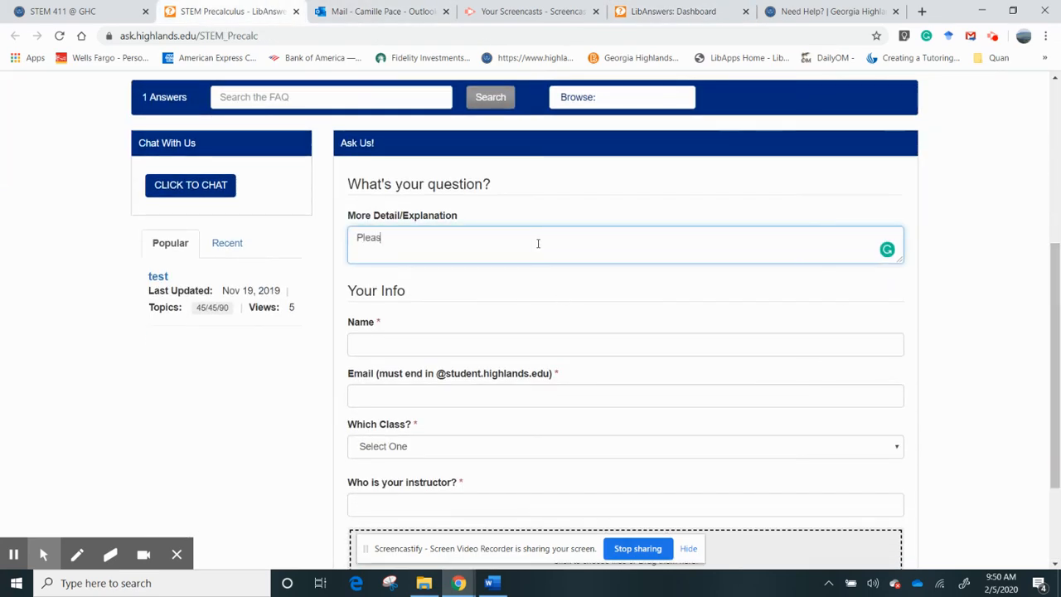
type("e help with this question")
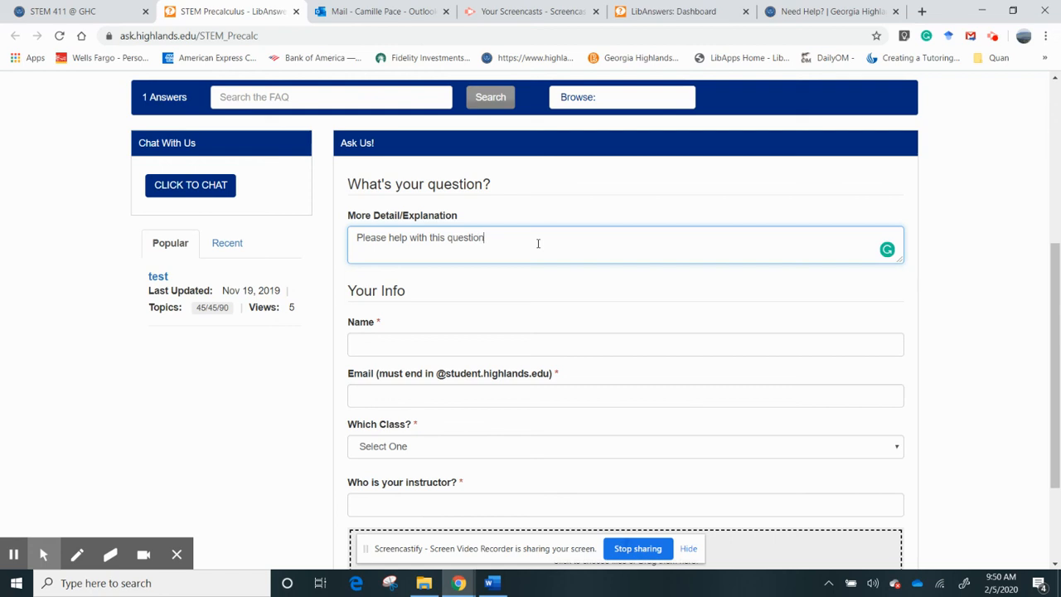
left_click(428, 348)
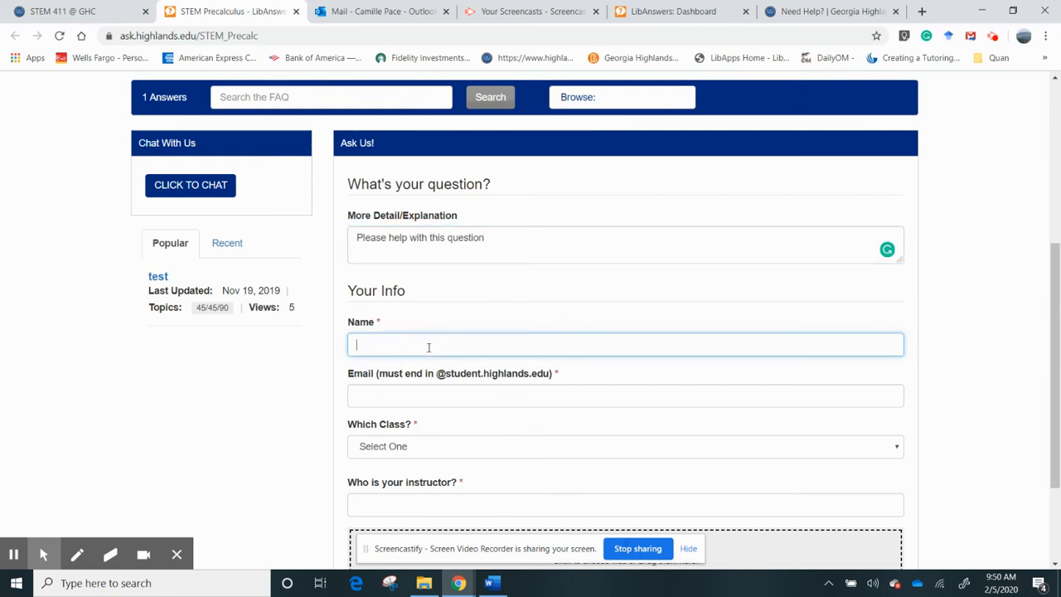
type("Linda")
left_click(404, 412)
left_click(393, 399)
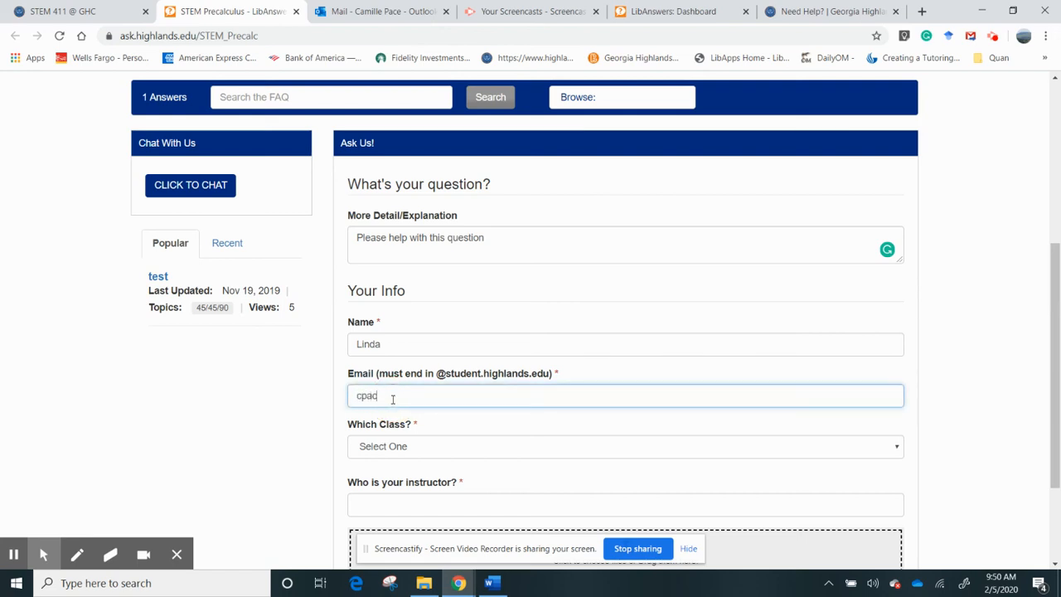
- Choose Pre-Calculus as the class and enter the instructor's name
left_click(384, 441)
left_click(392, 513)
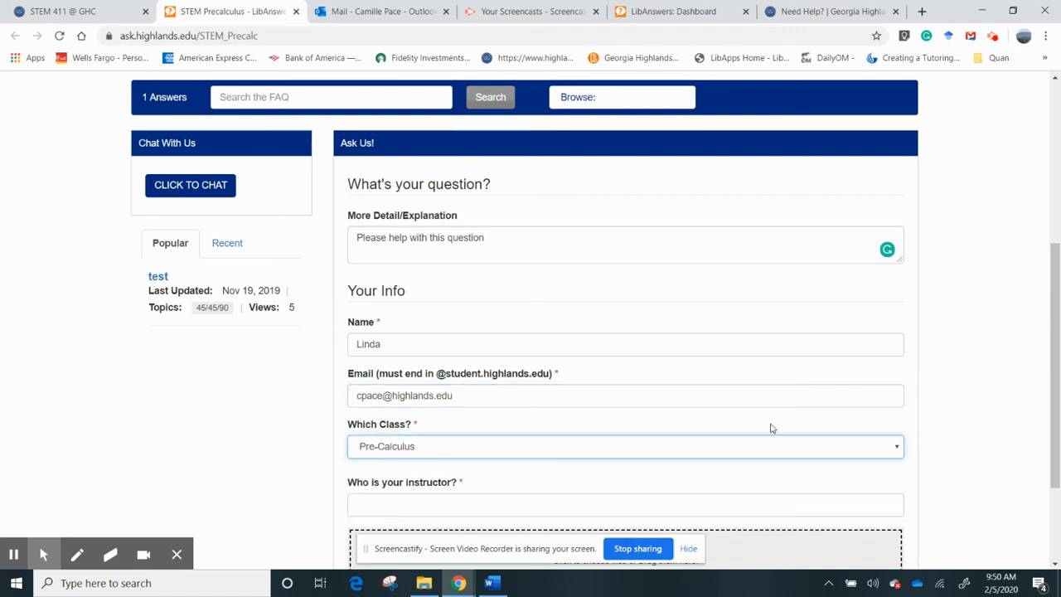
scroll(769, 427, "down", 3)
left_click(497, 365)
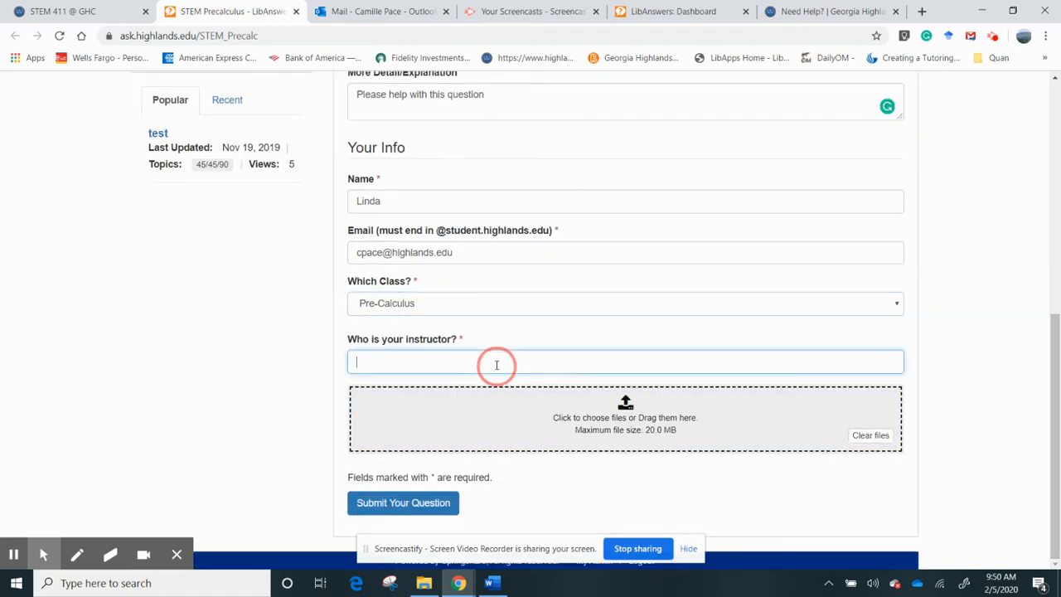
type("Kight")
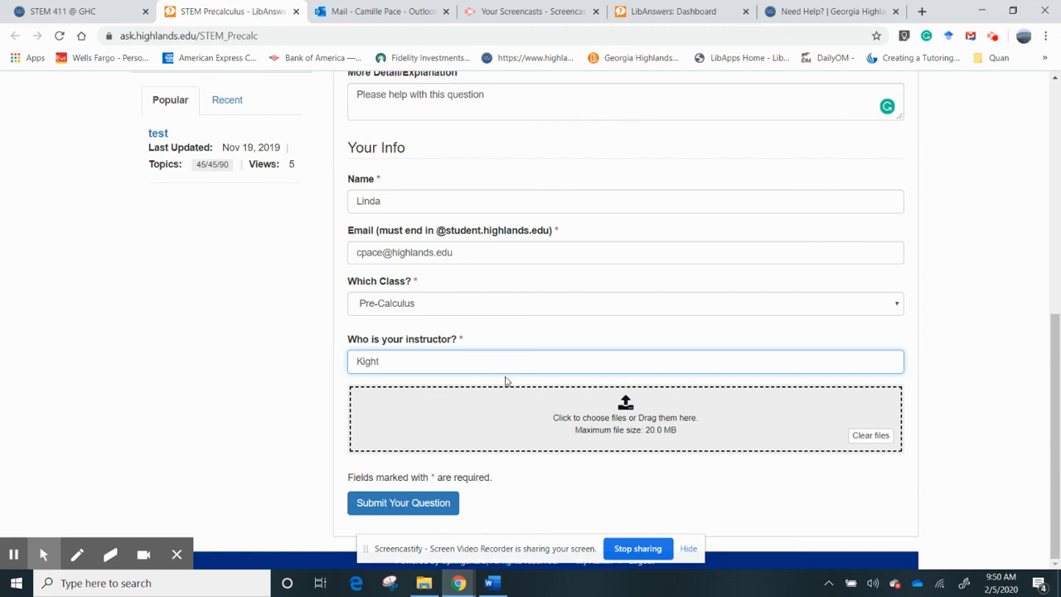
- Attach unbalance equation.JPG and submit the question
left_click(870, 435)
left_click(721, 428)
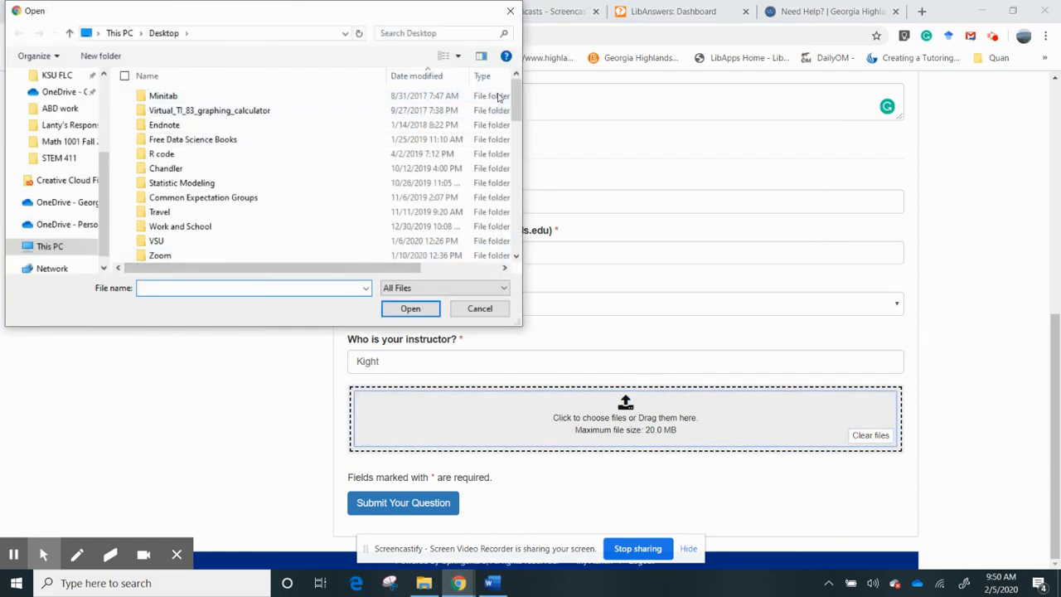
left_click_drag(512, 100, 515, 222)
left_click(279, 259)
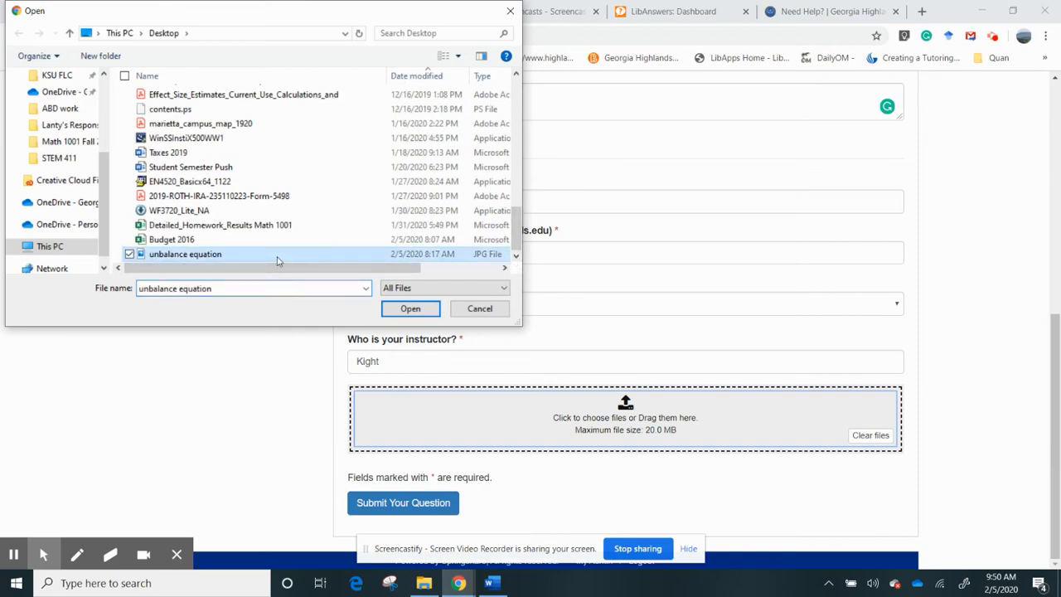
left_click(408, 308)
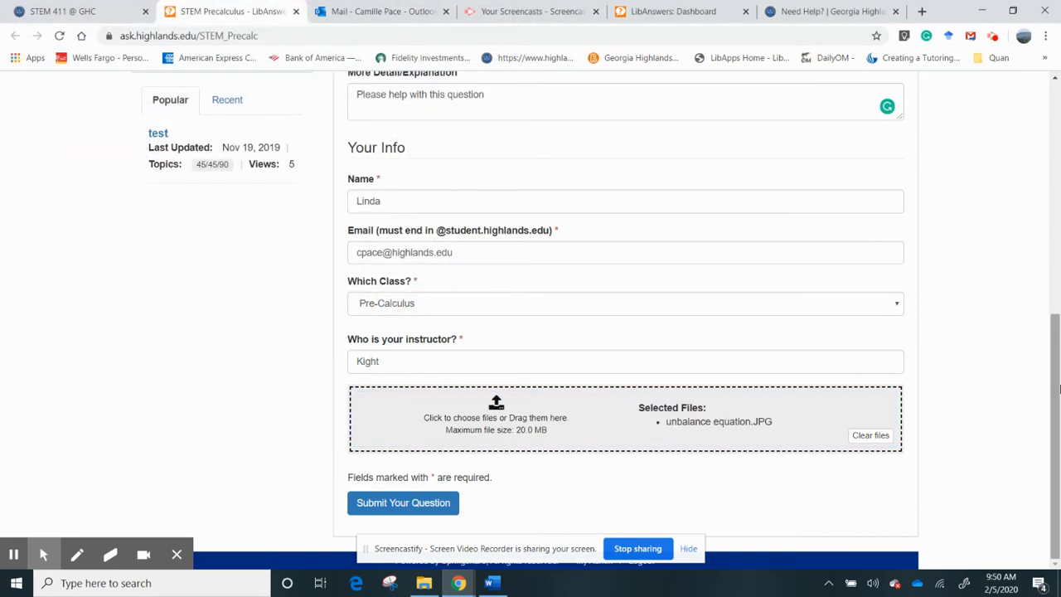
left_click(434, 504)
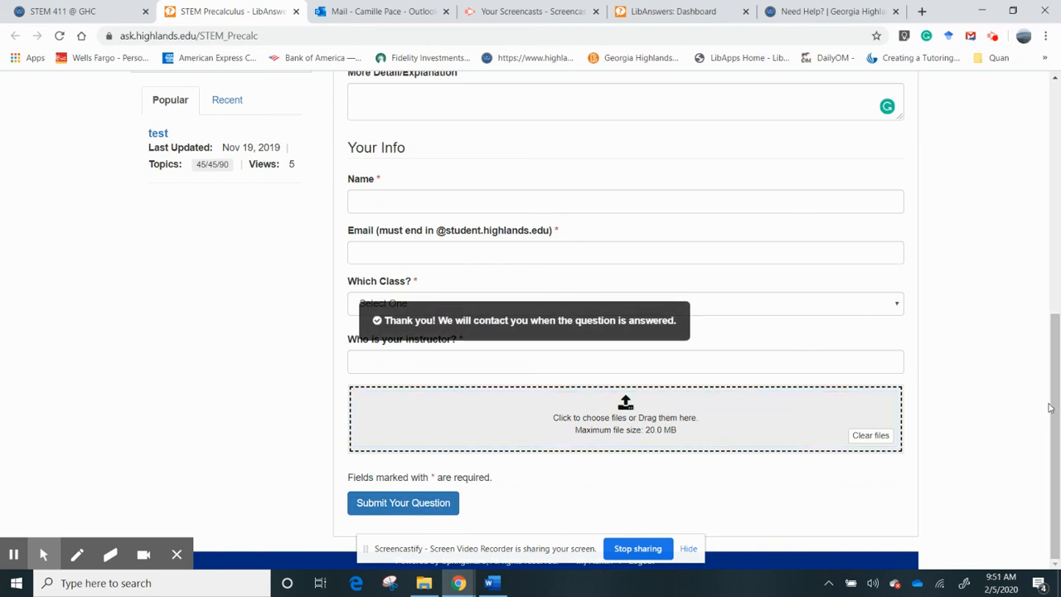
- Back on the refreshed LibAnswers dashboard, mark the flagged spam question as Not Spam
left_click(668, 10)
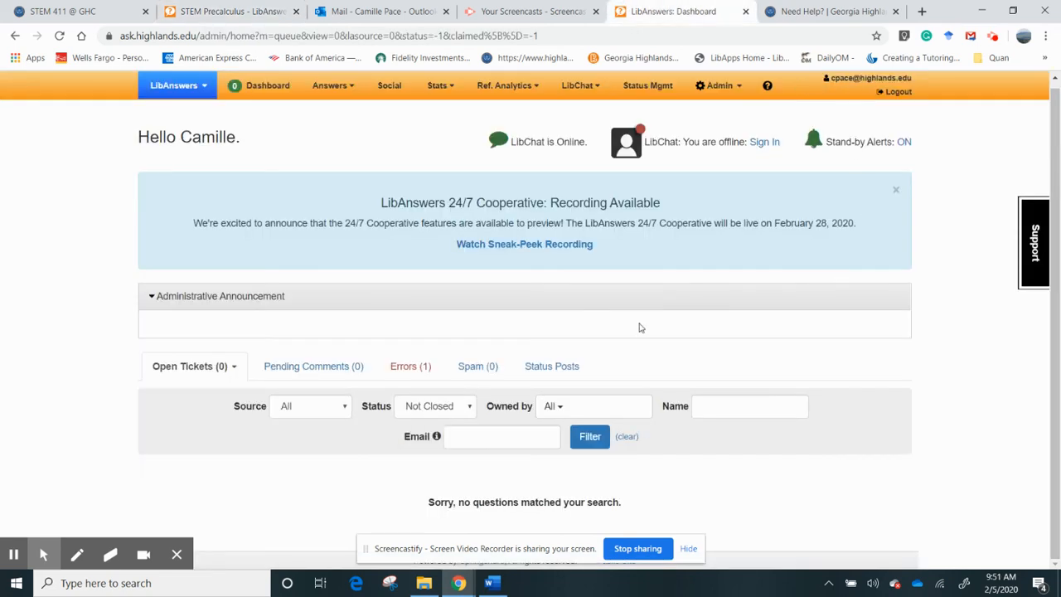
left_click(253, 94)
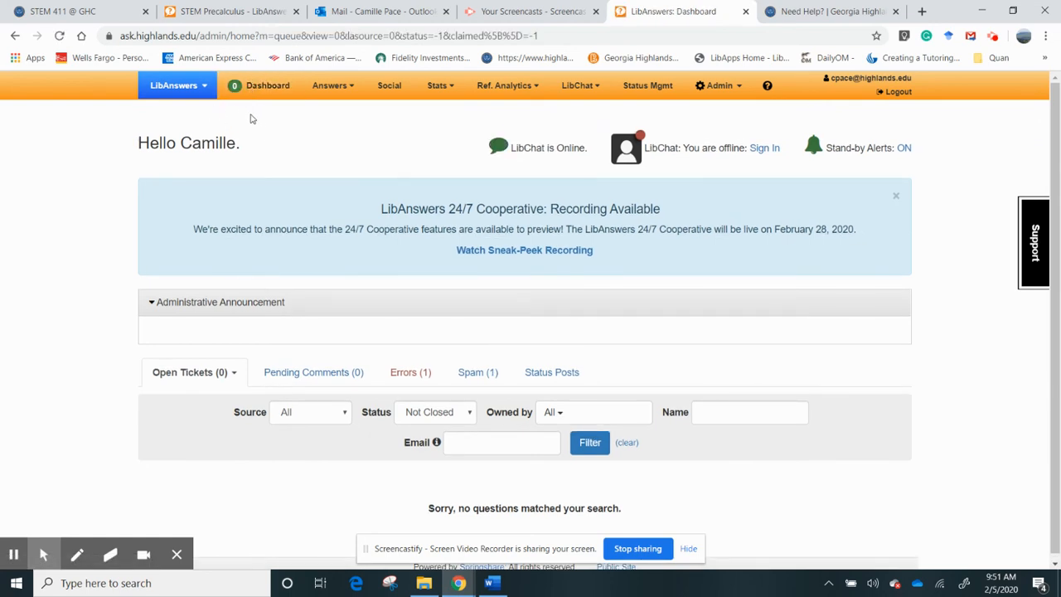
left_click(477, 374)
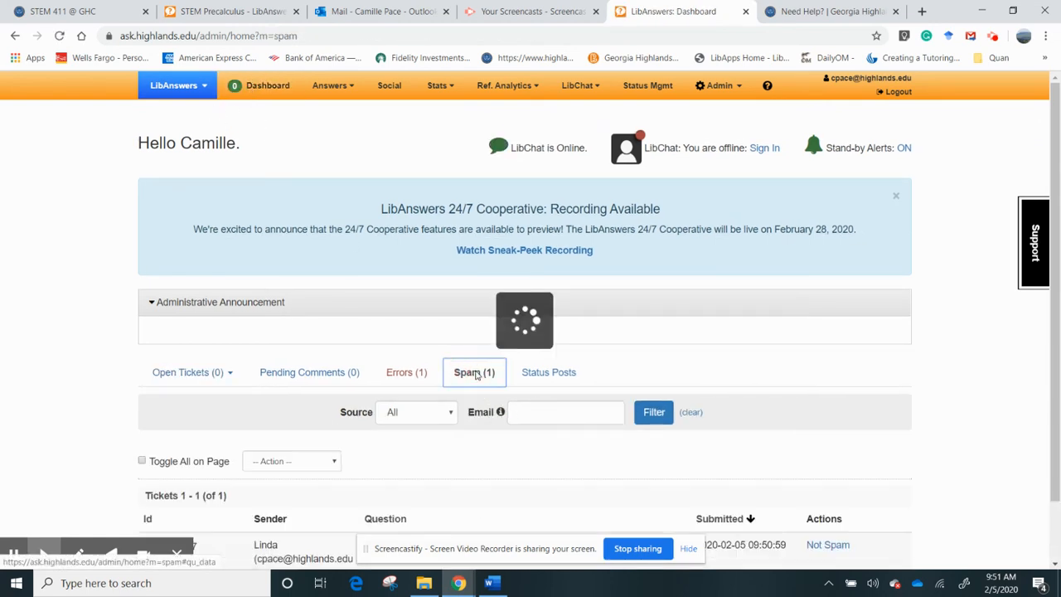
scroll(1056, 375, "down", 1)
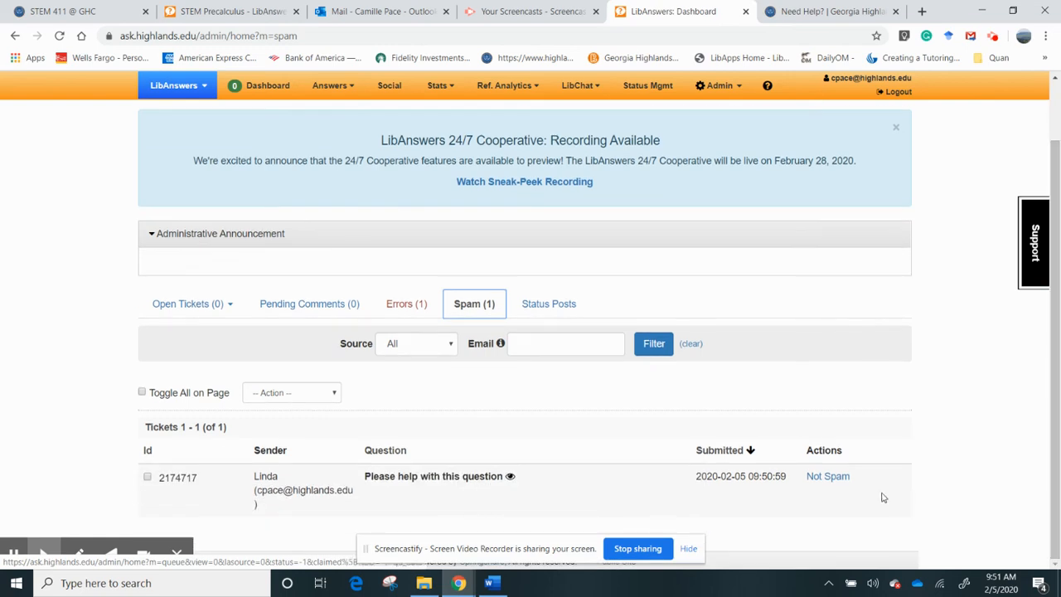
left_click(826, 478)
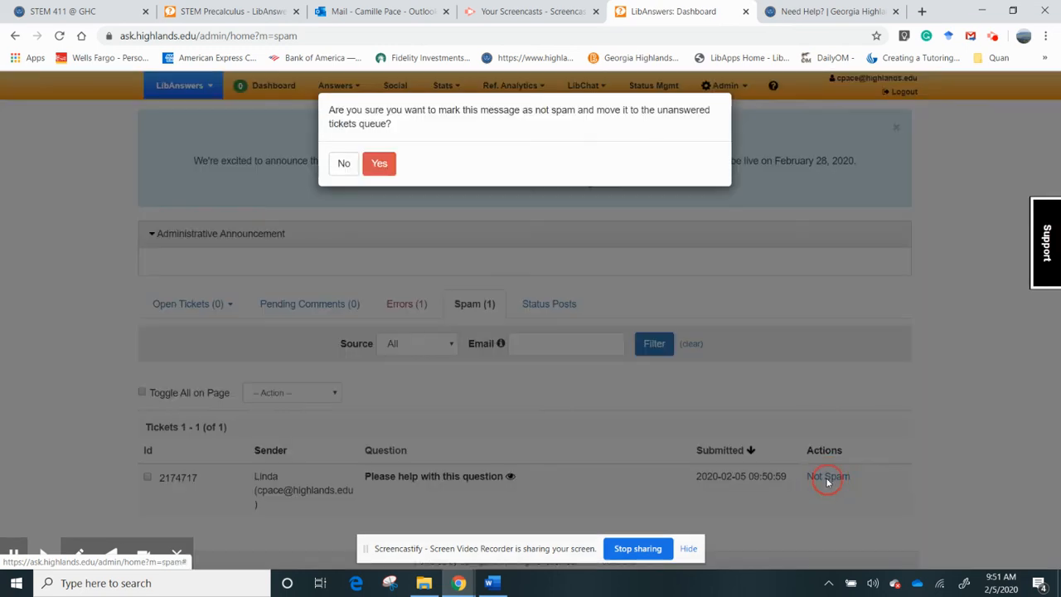
left_click(379, 163)
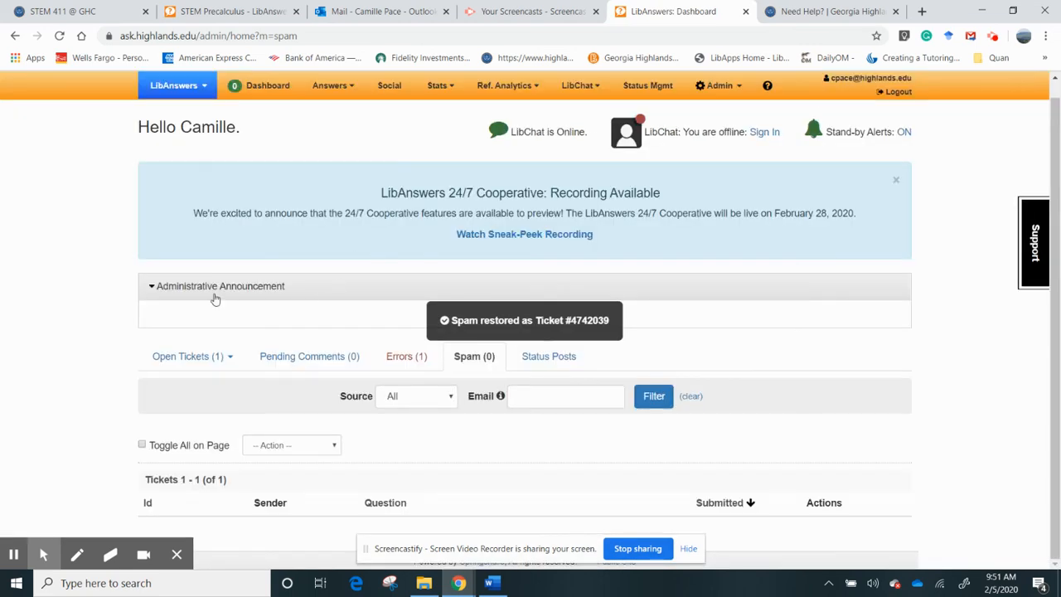
left_click(170, 356)
left_click(182, 386)
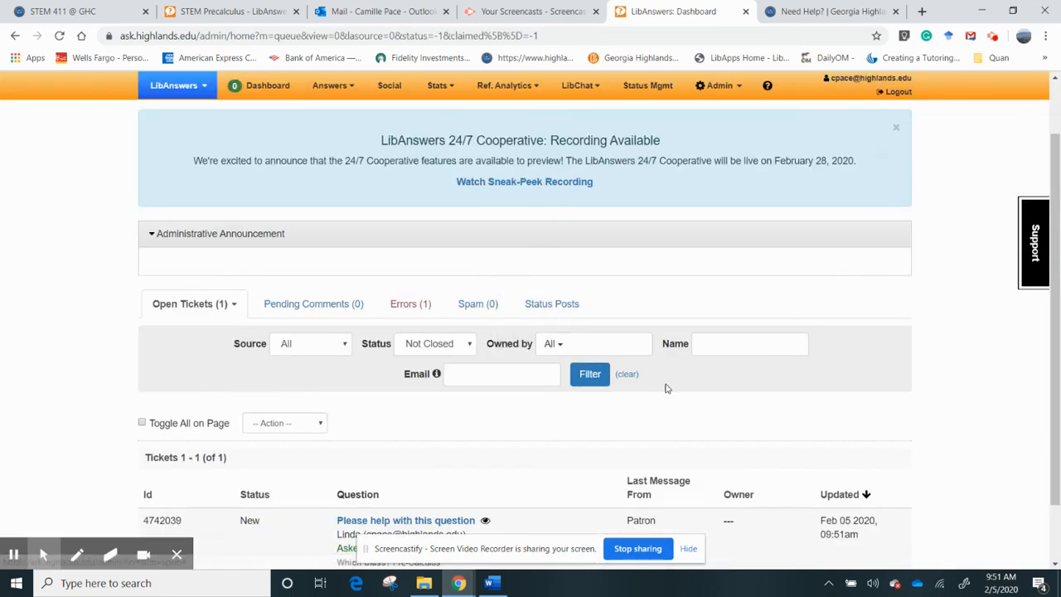
scroll(437, 461, "down", 3)
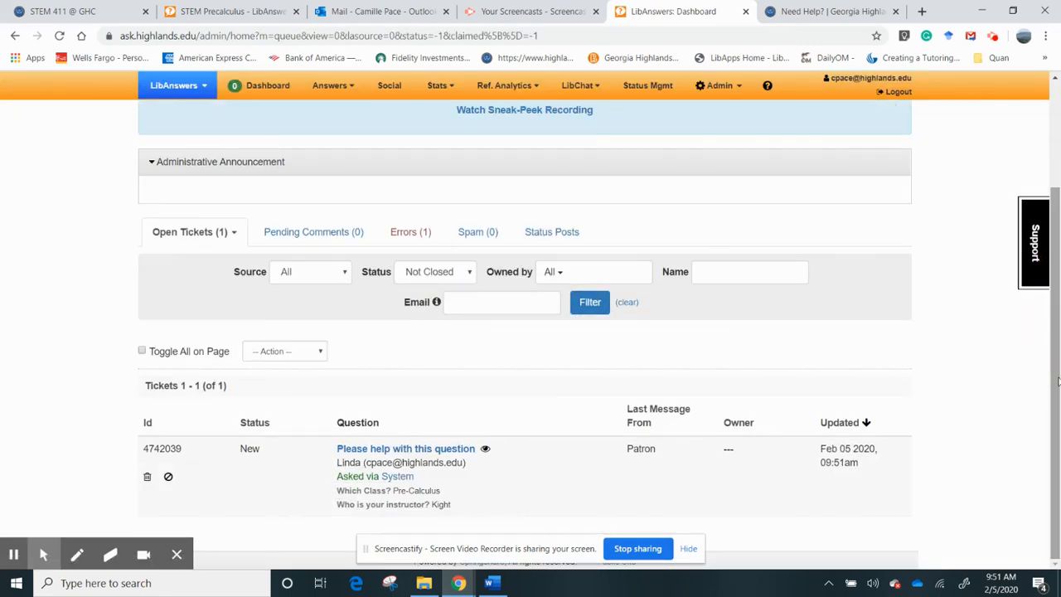
left_click(423, 453)
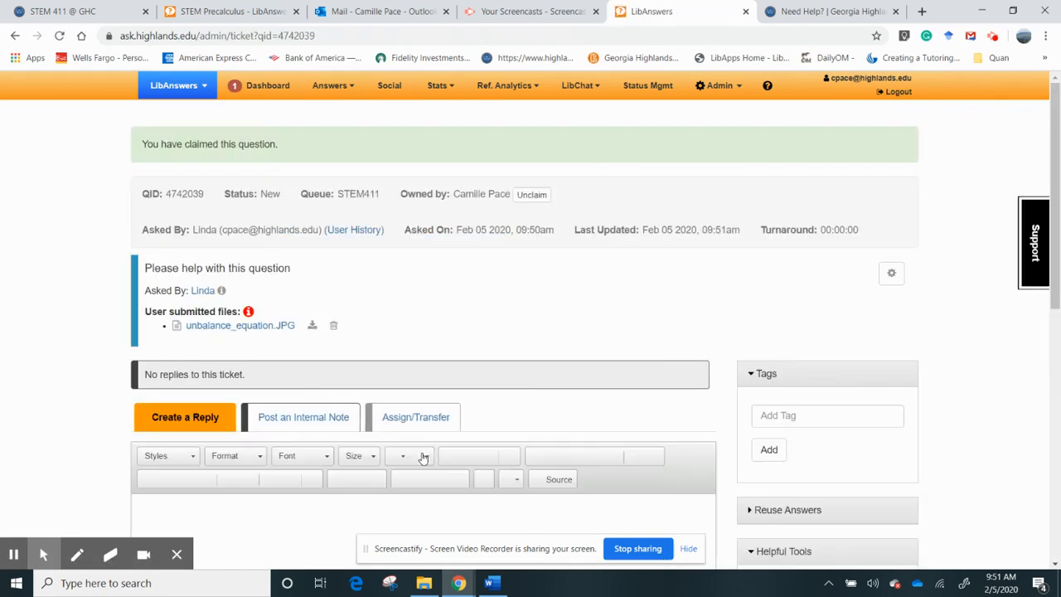
left_click(260, 325)
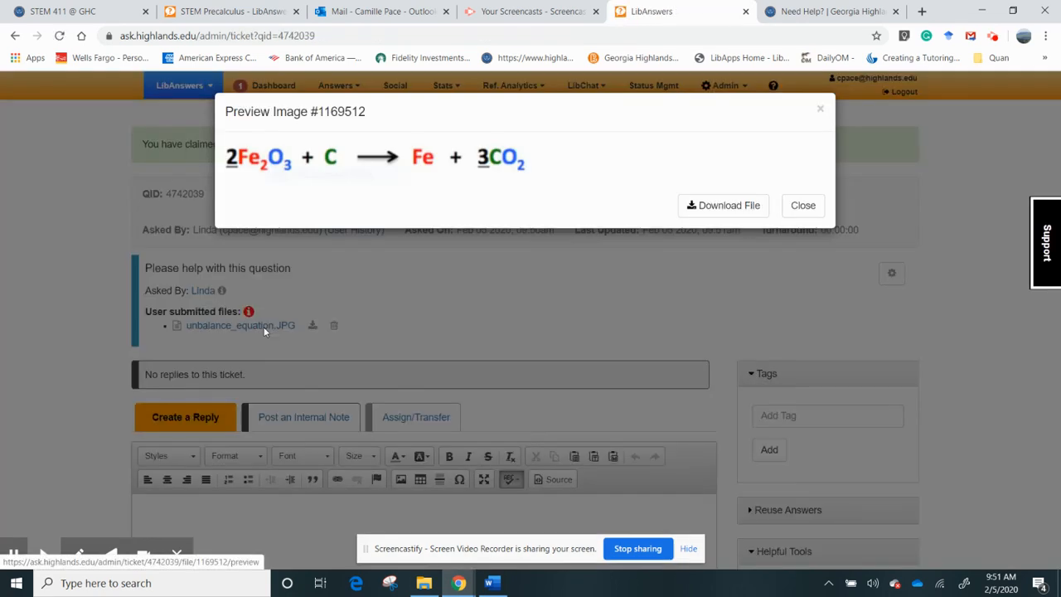
left_click(820, 108)
left_click_drag(1054, 174, 1056, 240)
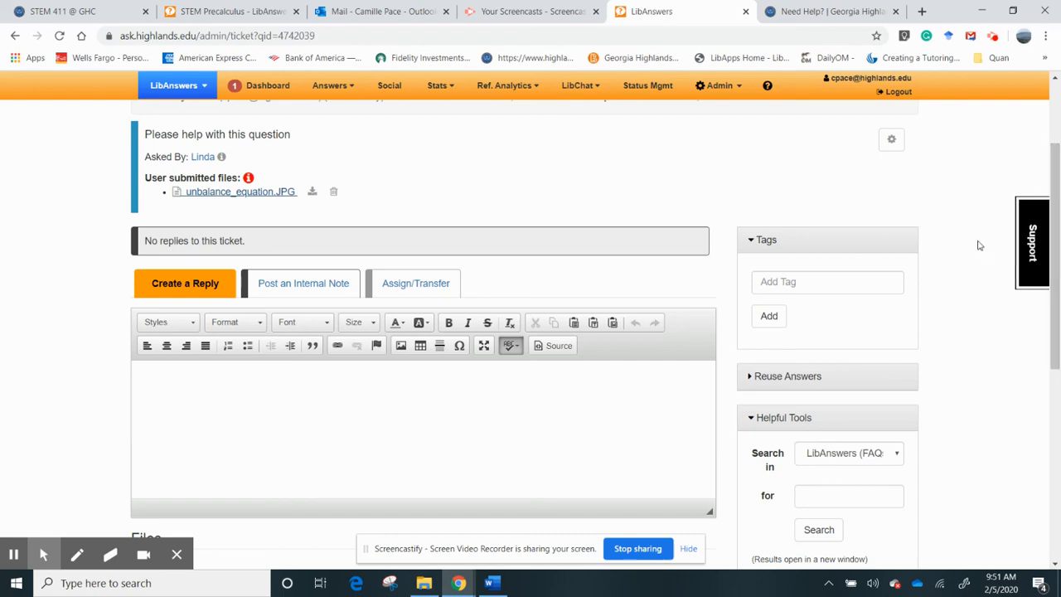
- Draft a reply greeting the student and asking 'Is this question on an exam?'
left_click(356, 393)
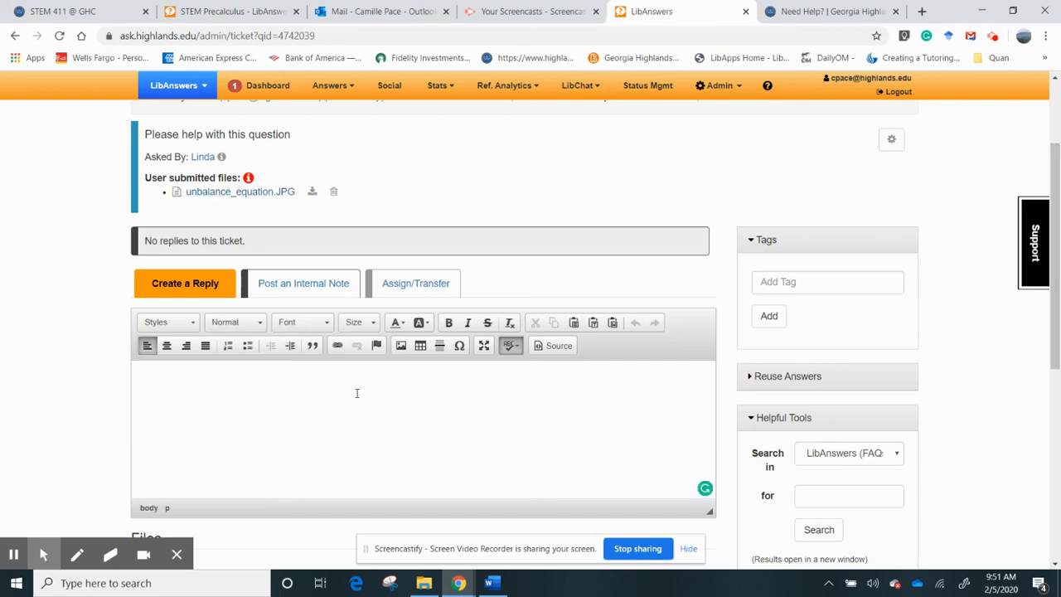
type("Good morning Linda, ")
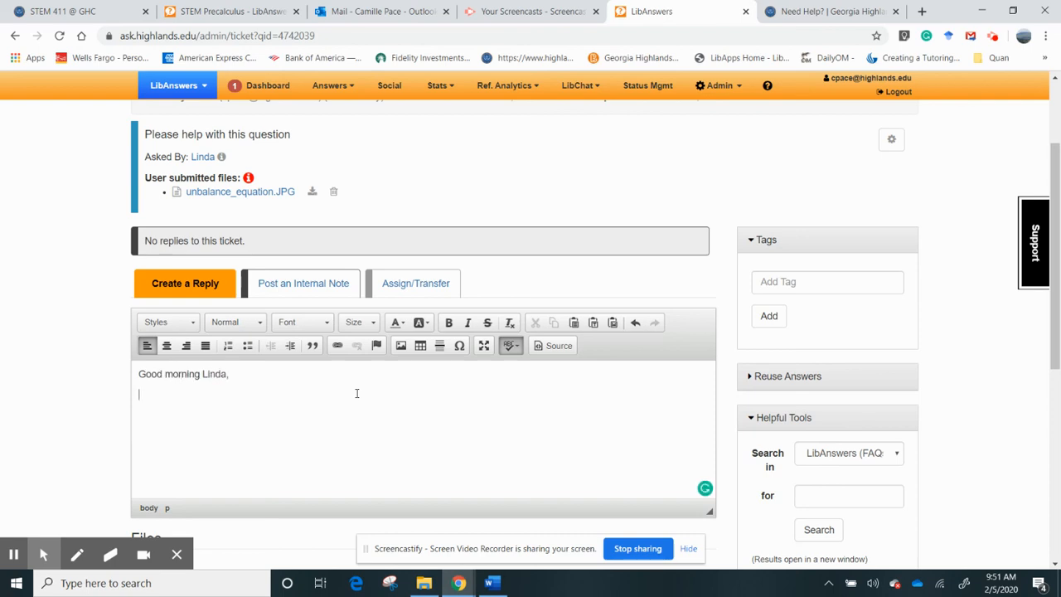
type("Is this question on an exam?")
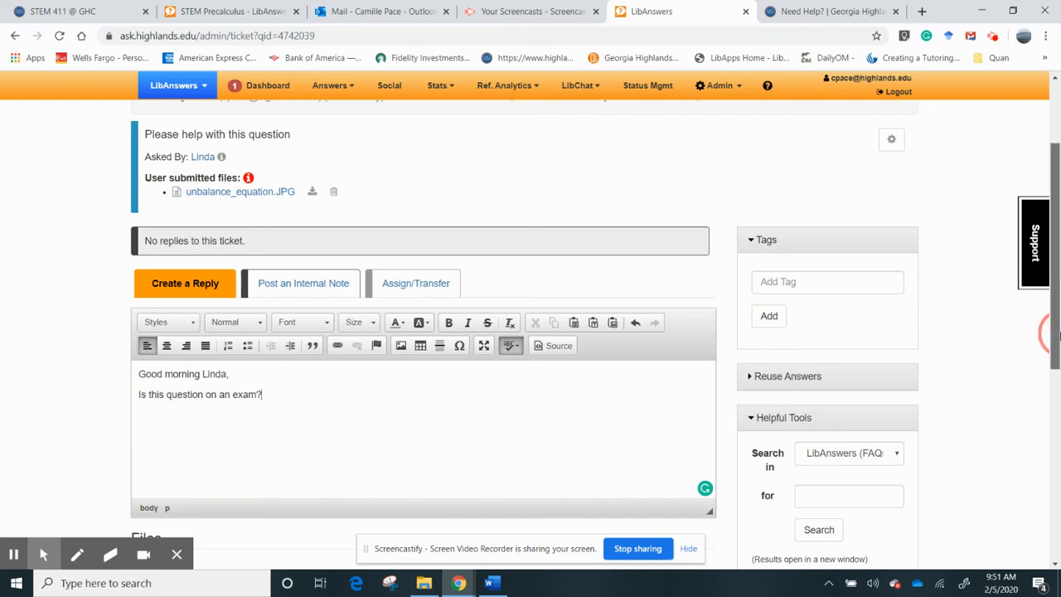
scroll(641, 329, "down", 1)
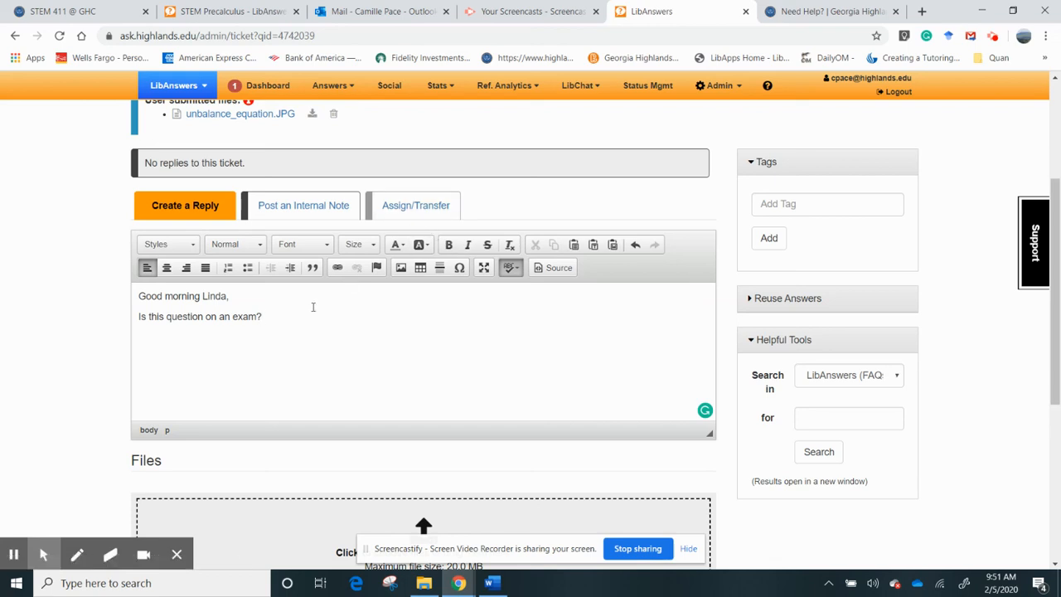
type("I am not sure")
key("BackSpace")
key("BackSpace")
key("BackSpace")
key("BackSpace")
key("BackSpace")
key("BackSpace")
key("BackSpace")
key("BackSpace")
key("BackSpace")
key("BackSpace")
key("BackSpace")
key("BackSpace")
key("BackSpace")
key("BackSpace")
left_click_drag(1058, 381, 1051, 510)
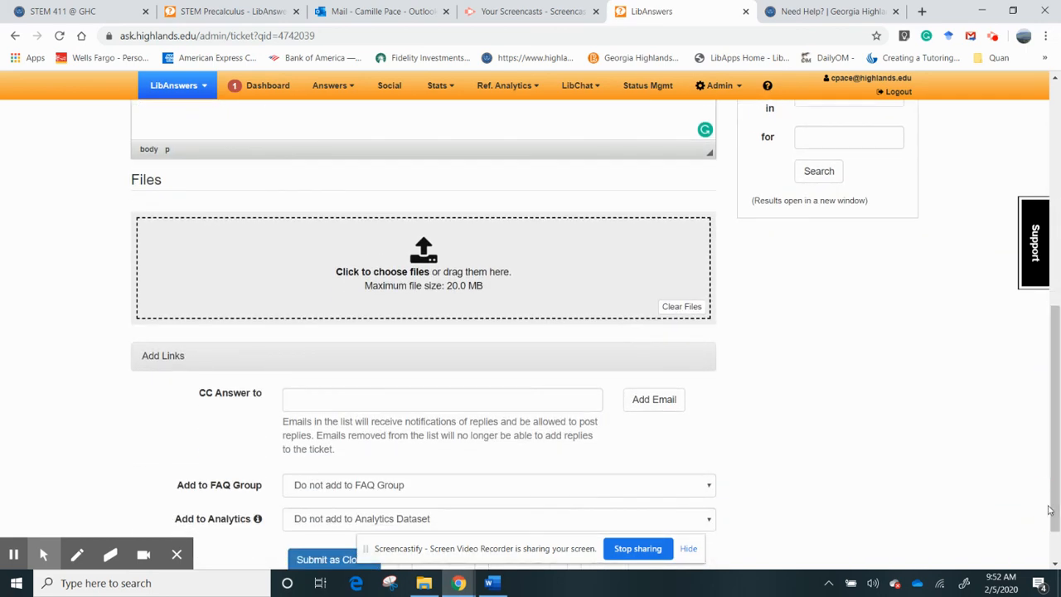
left_click(488, 406)
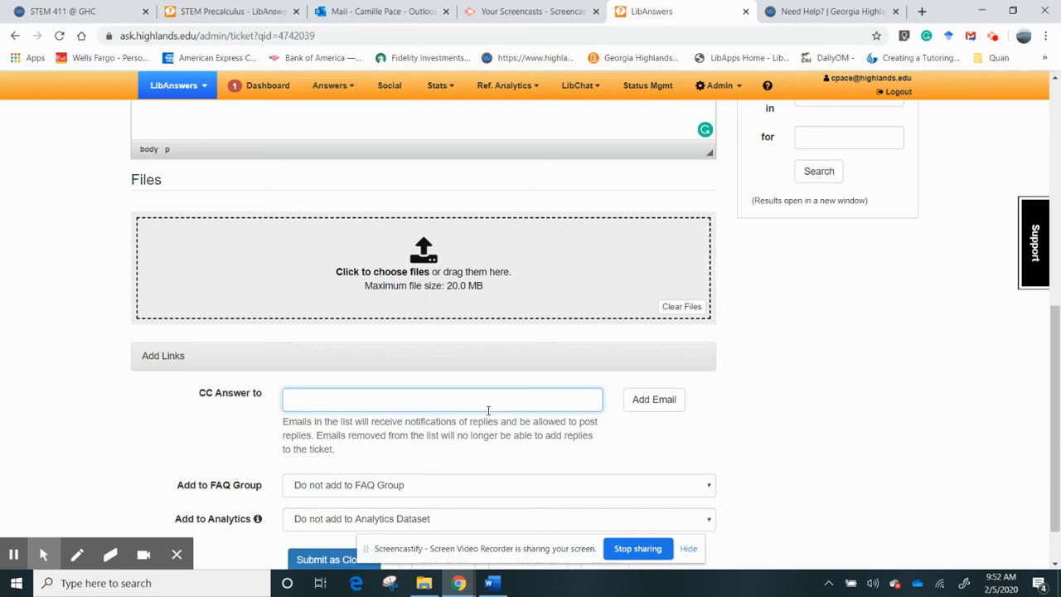
mouse_move(1053, 414)
left_mouse_down()
mouse_move(1047, 215)
mouse_move(1052, 429)
left_mouse_up()
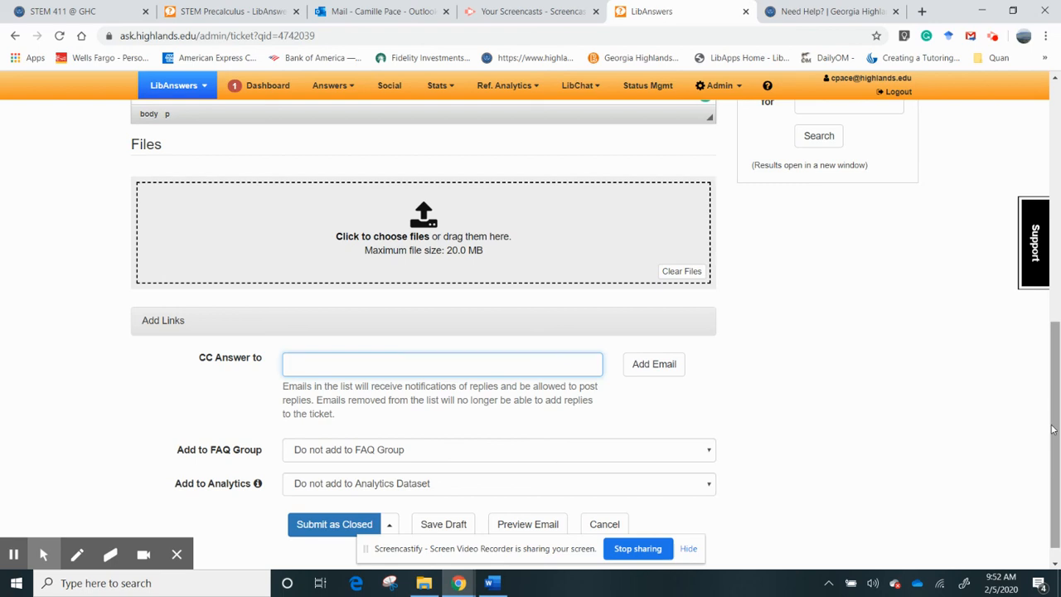
left_click_drag(1052, 429, 1049, 476)
left_click(389, 501)
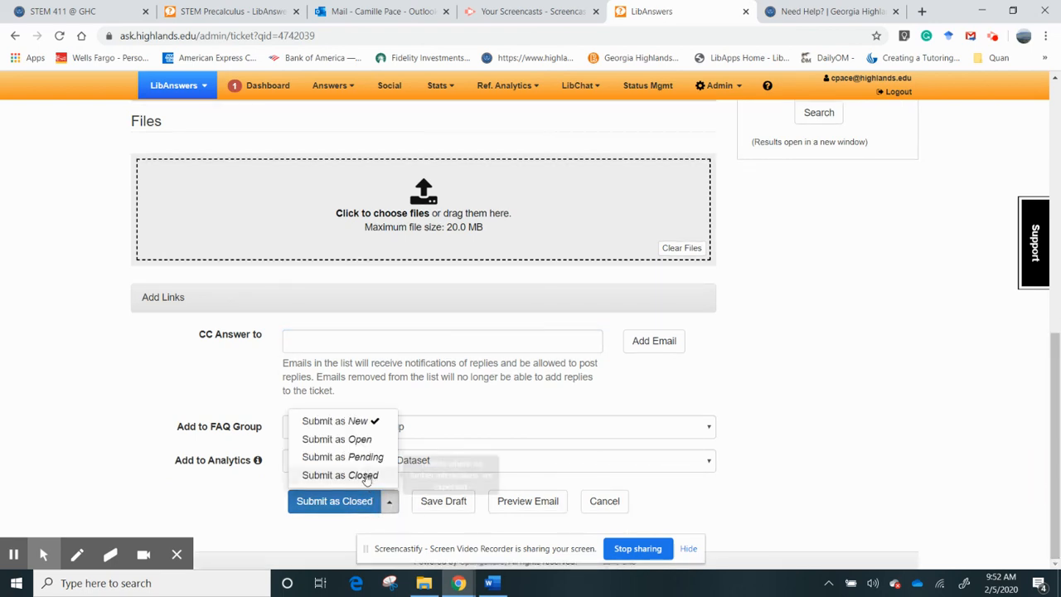
- Send the exam reply as Pending and return to the dashboard's open ticket list
left_click(363, 457)
left_click_drag(1058, 355, 1058, 276)
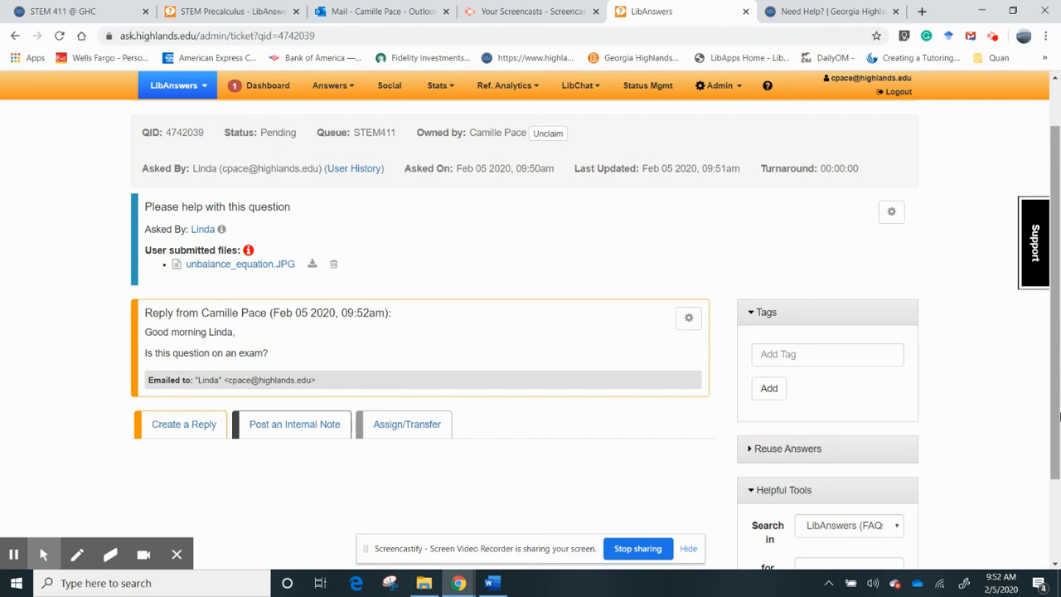
left_click(258, 86)
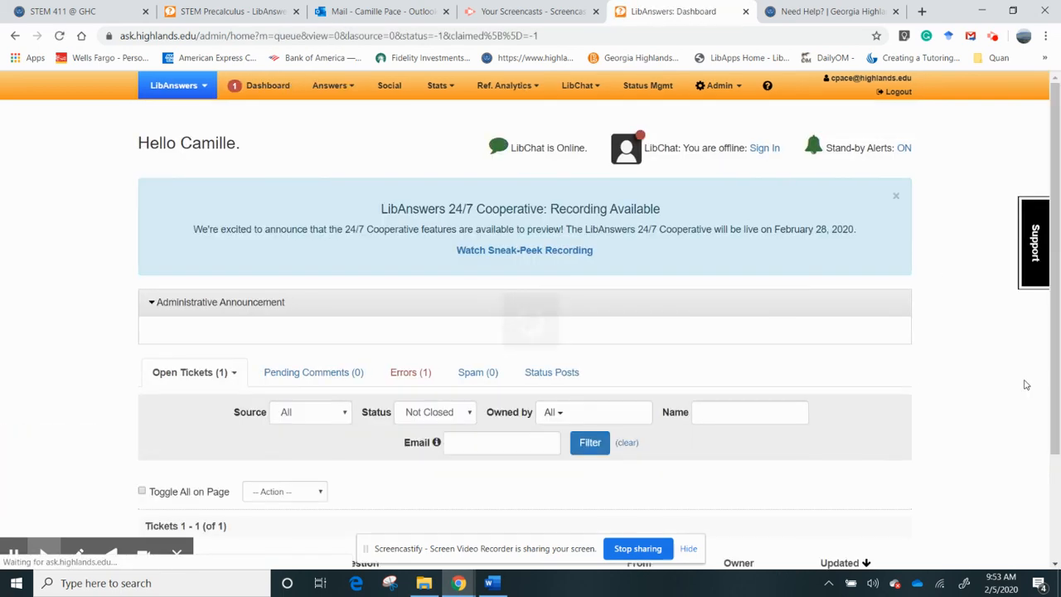
scroll(1059, 194, "down", 2)
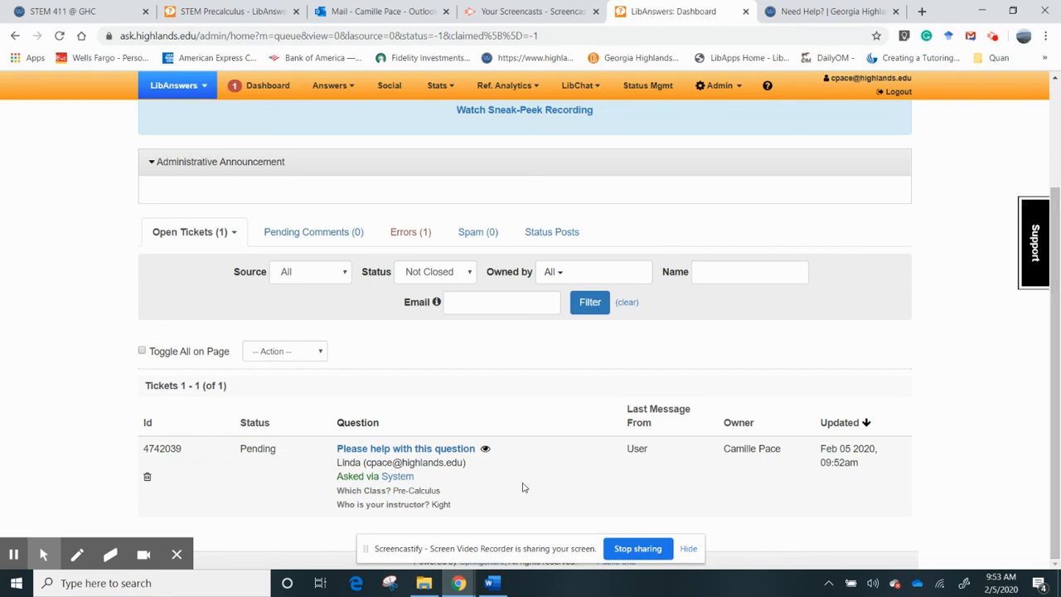
left_click(454, 449)
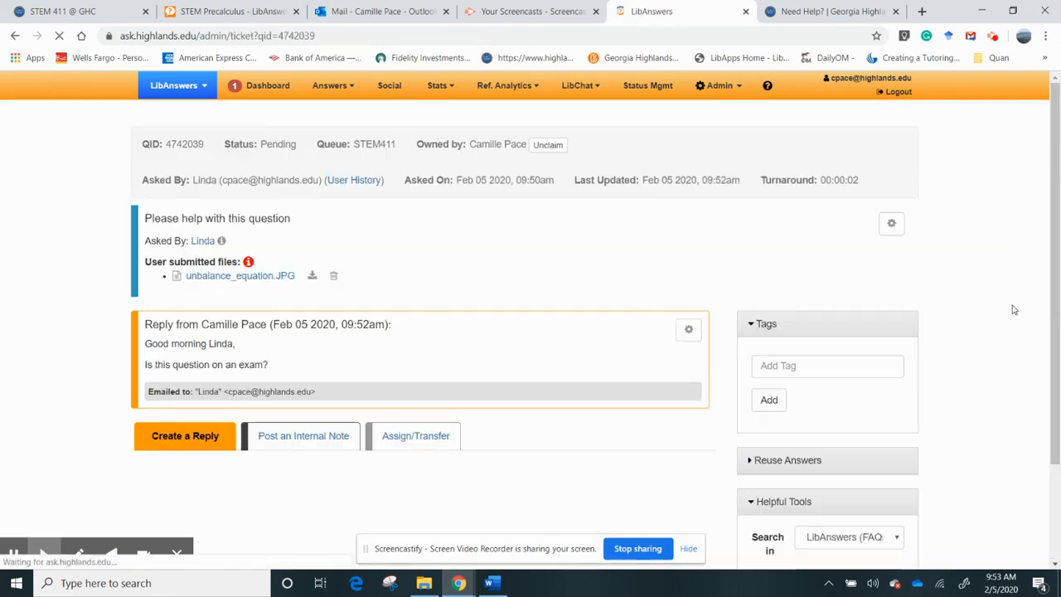
left_click_drag(1059, 260, 1057, 514)
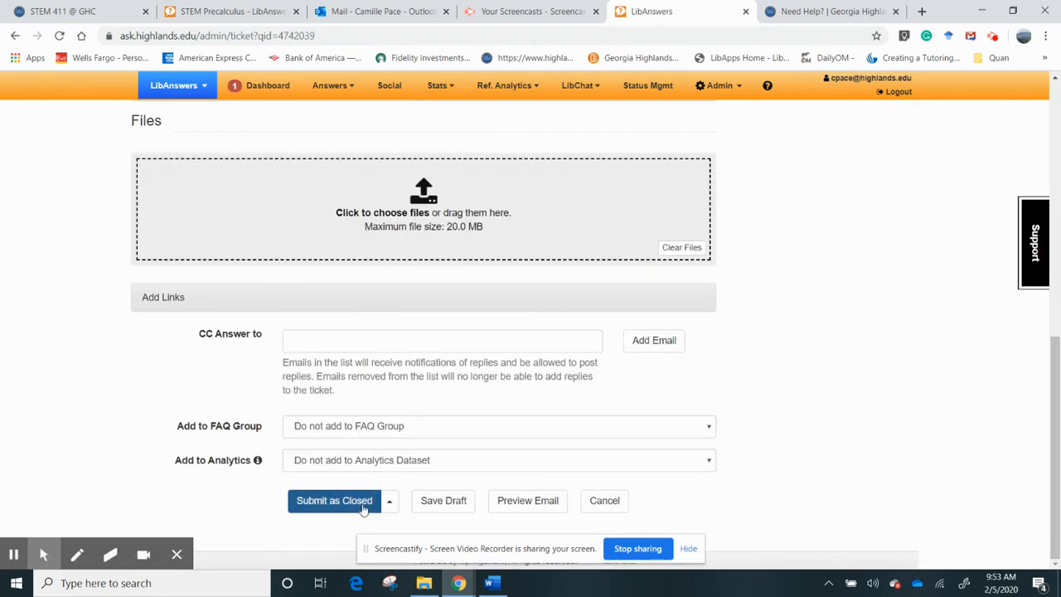
left_click(332, 461)
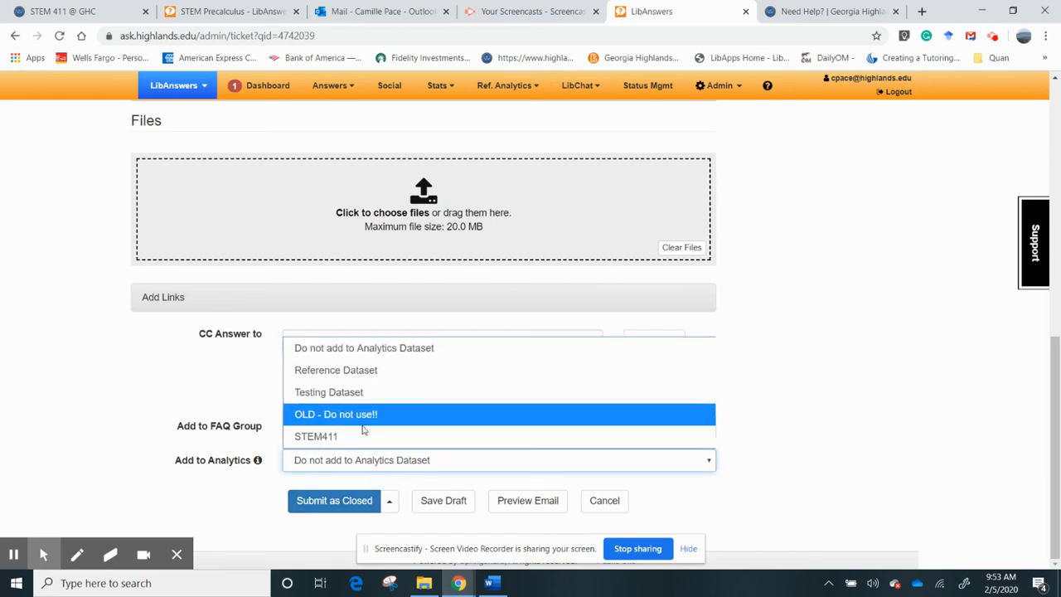
left_click(358, 441)
left_click(335, 494)
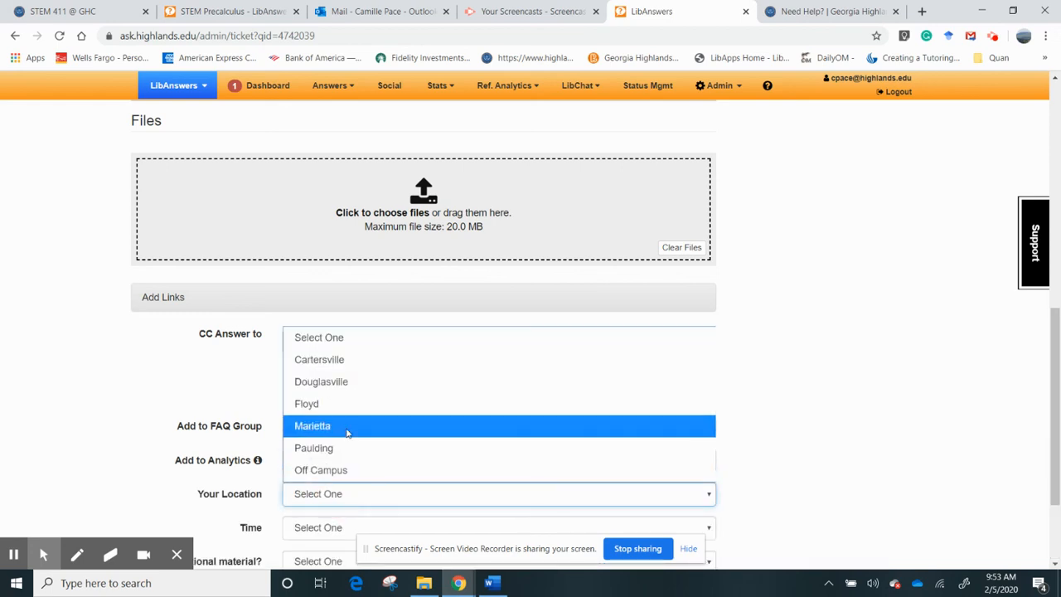
left_click(363, 361)
left_click(330, 528)
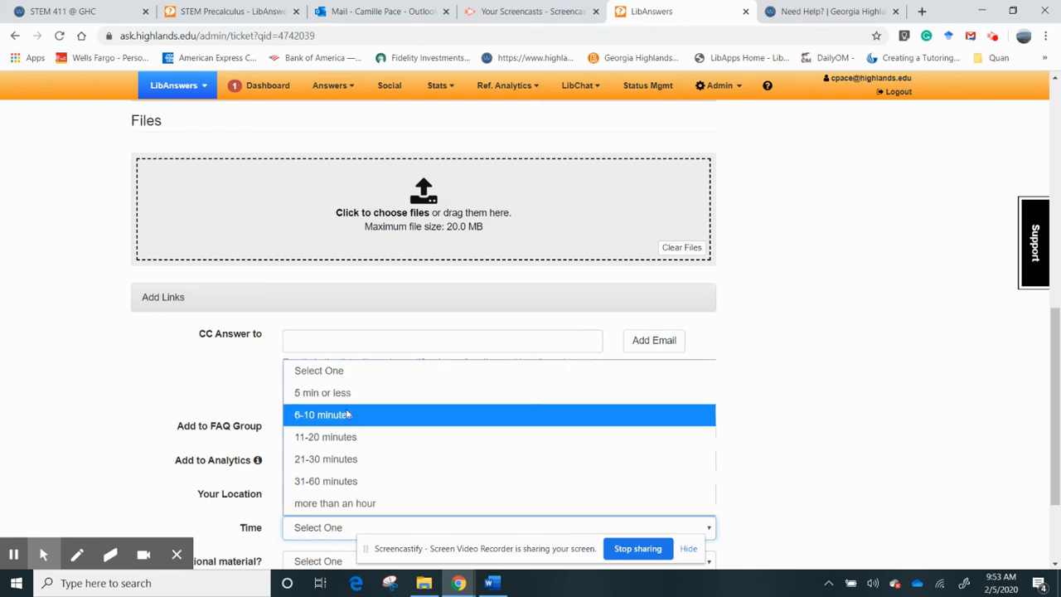
left_click(347, 401)
- Answer No to additional material needed and submit the ticket as Closed
scroll(1054, 406, "down", 2)
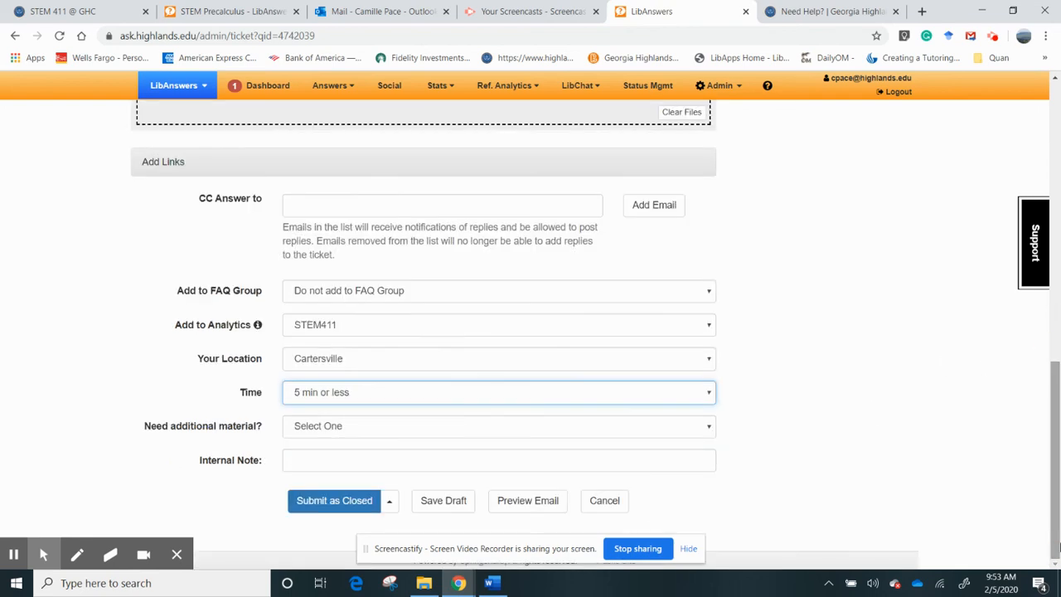
left_click(466, 429)
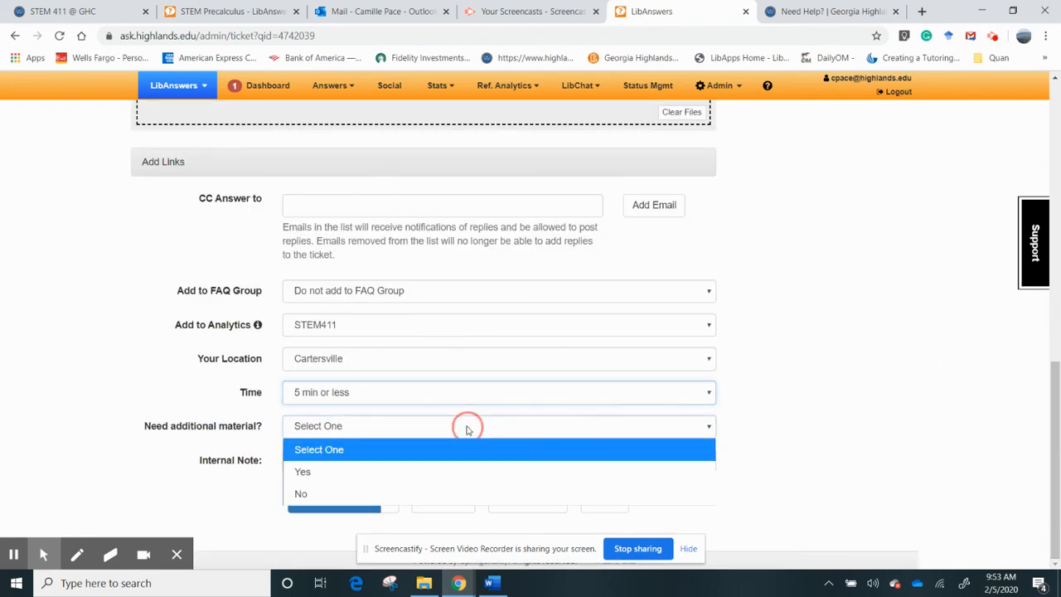
left_click(388, 495)
left_click(332, 502)
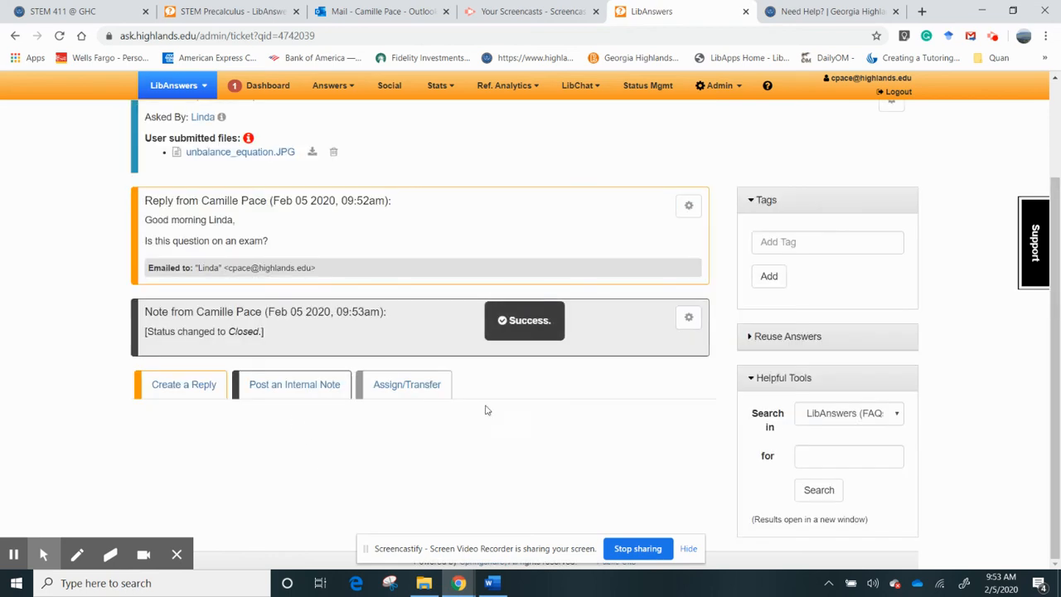
left_click_drag(1058, 357, 1037, 196)
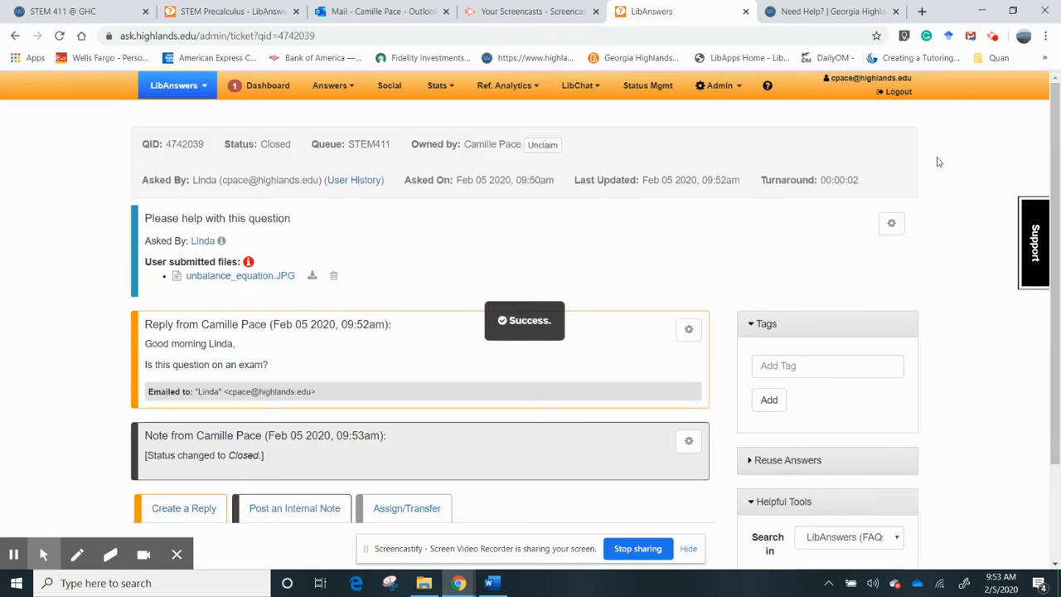